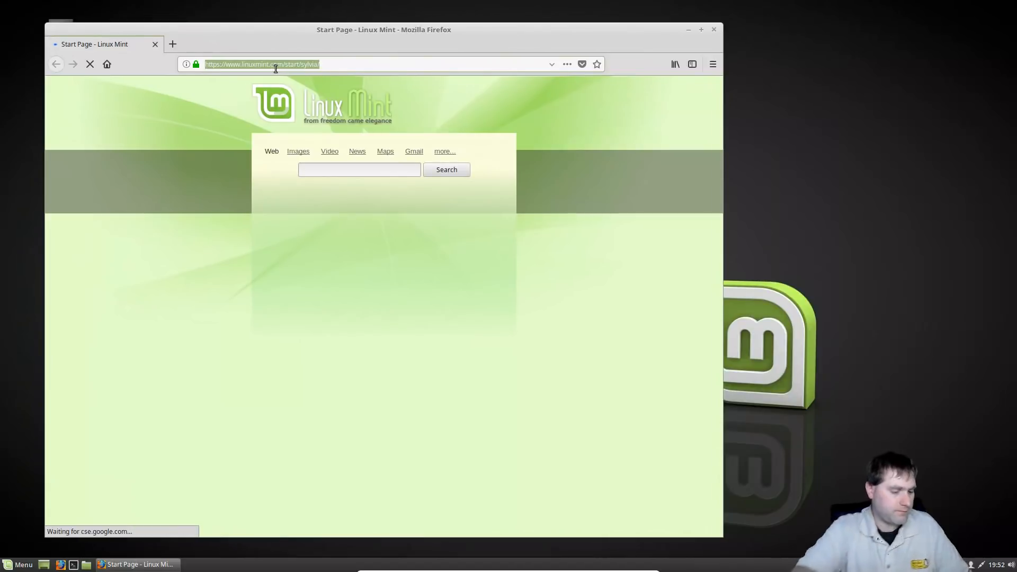
Step: Search the web for "gimp" and open the GIMP 2.10 release notes on the official gimp.org site
key(Return)
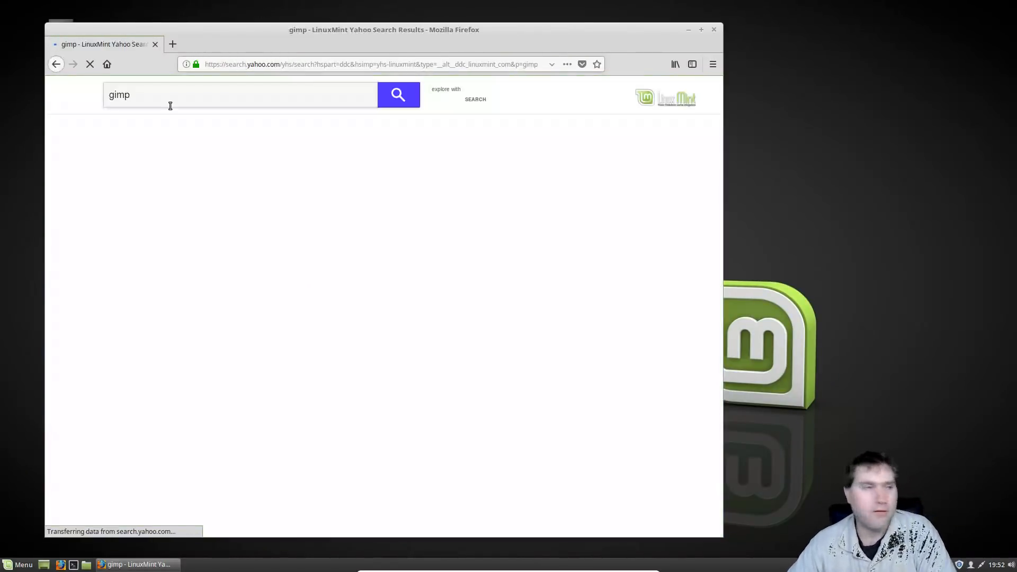
click(152, 166)
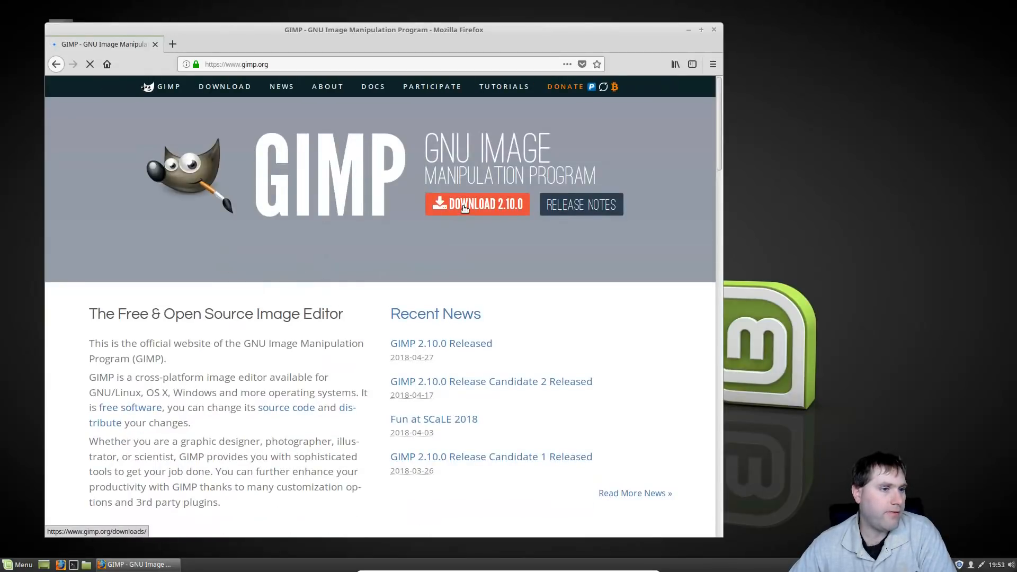
click(359, 180)
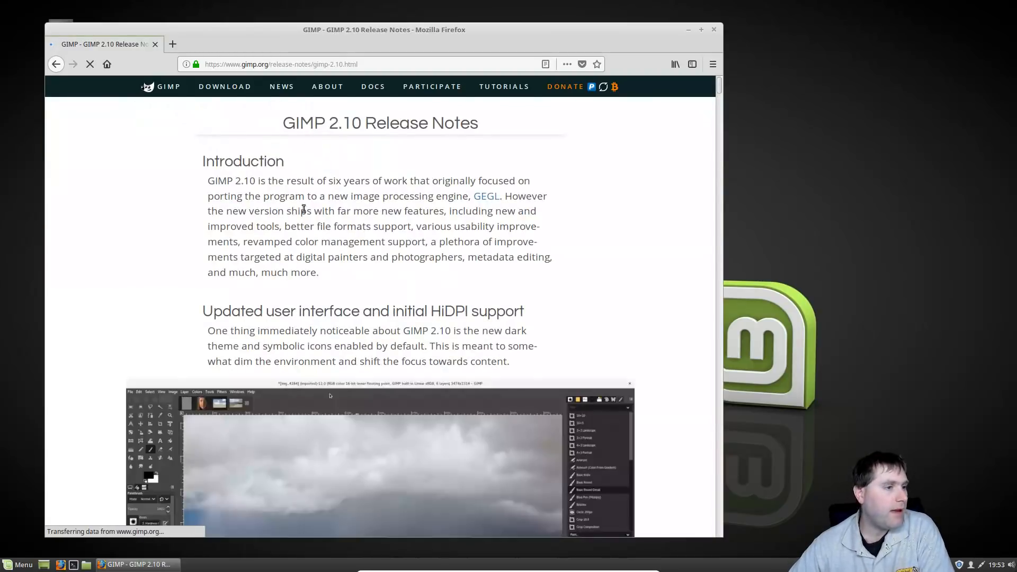
Step: Examine the release notes' section on the updated user interface, including the themes, icon styles and icon sizes for HiDPI displays
scroll(391, 221, down, 4)
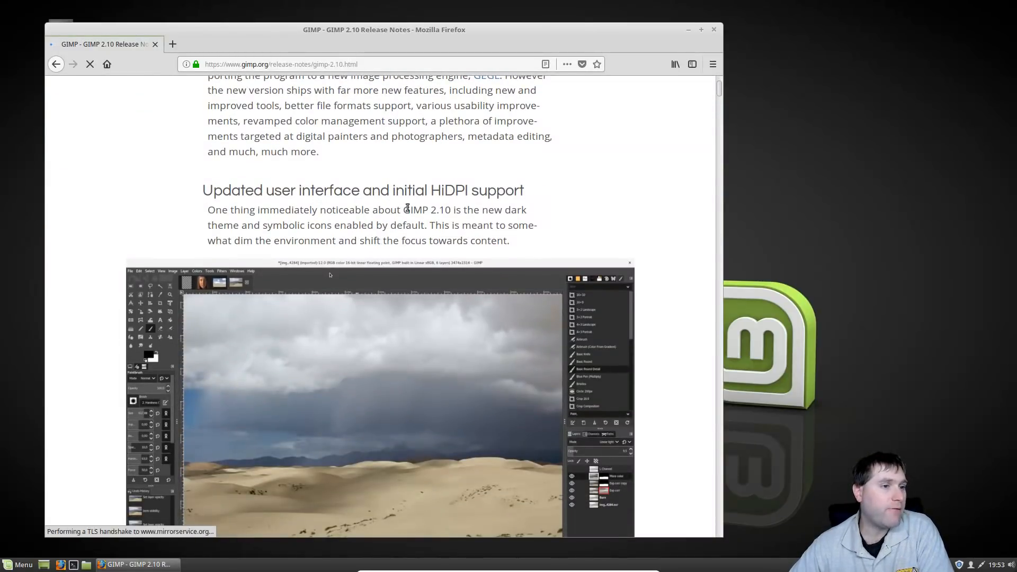
scroll(477, 218, up, 1)
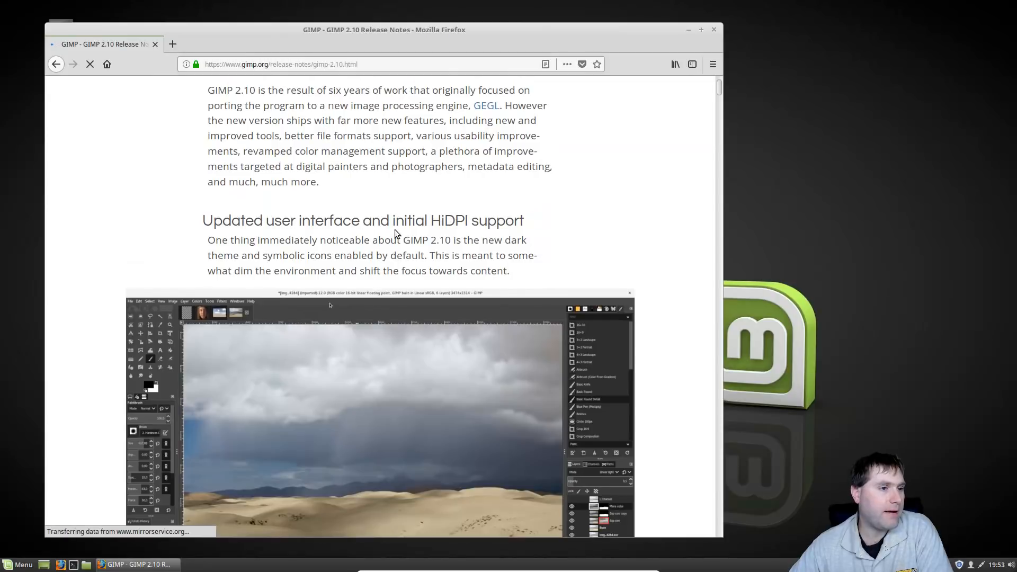
scroll(518, 217, down, 4)
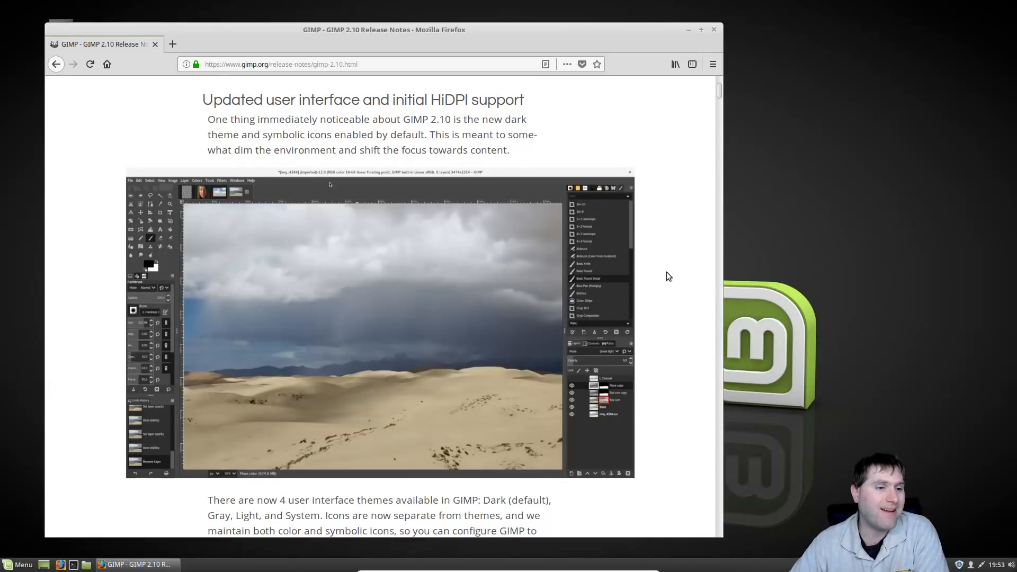
scroll(669, 275, down, 4)
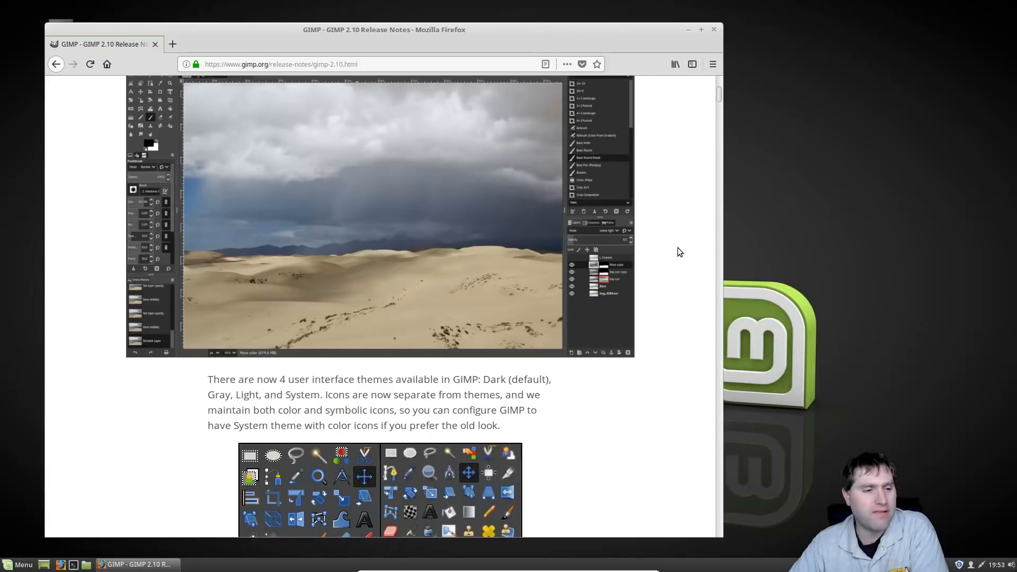
scroll(658, 285, down, 5)
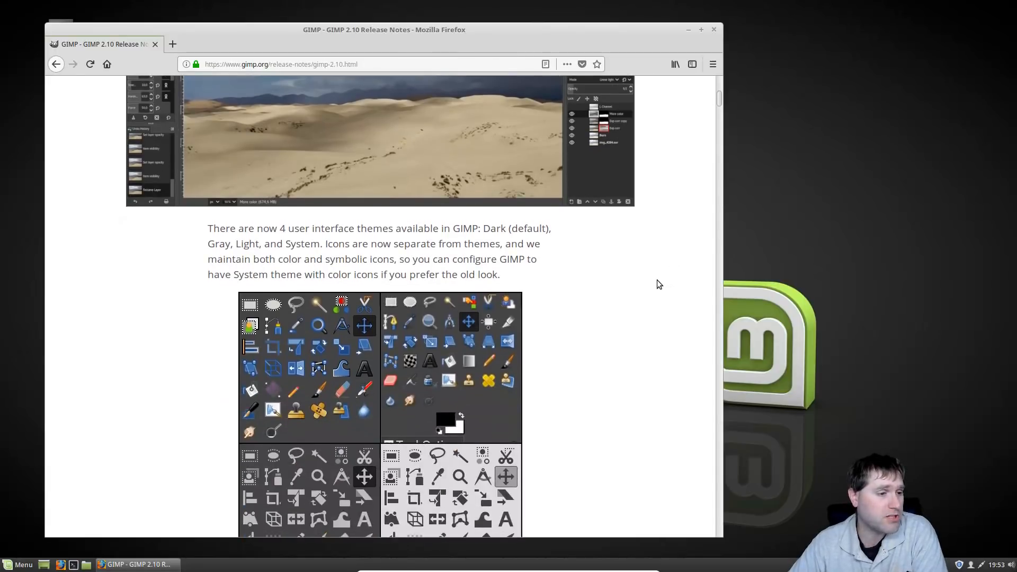
scroll(658, 285, down, 3)
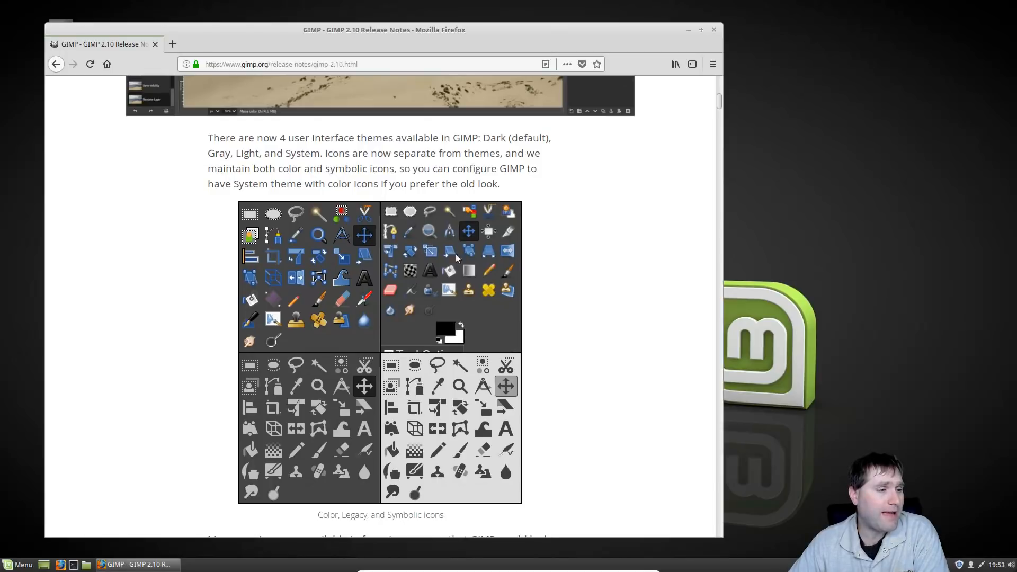
scroll(643, 290, down, 2)
scroll(646, 286, down, 10)
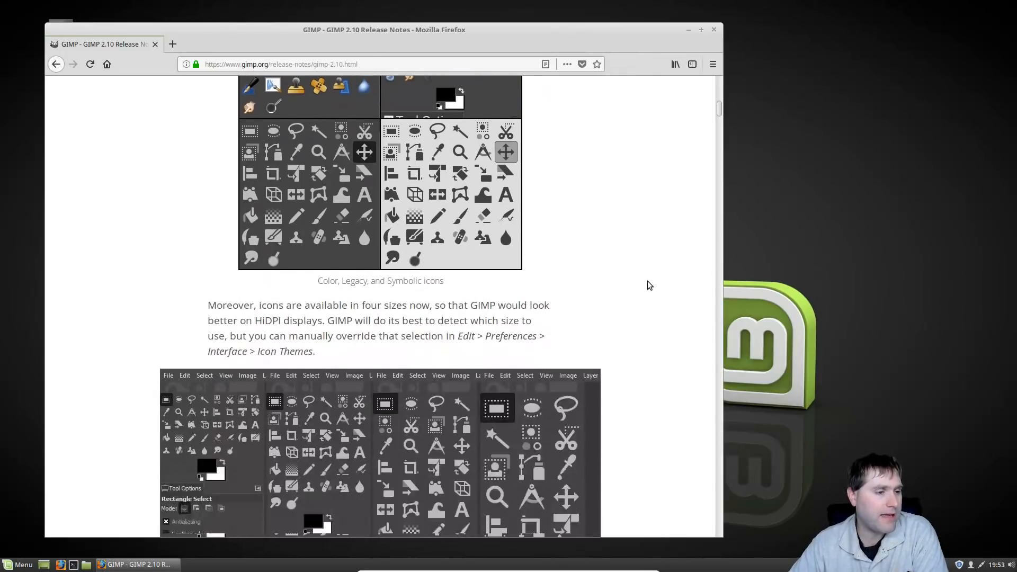
scroll(656, 287, down, 3)
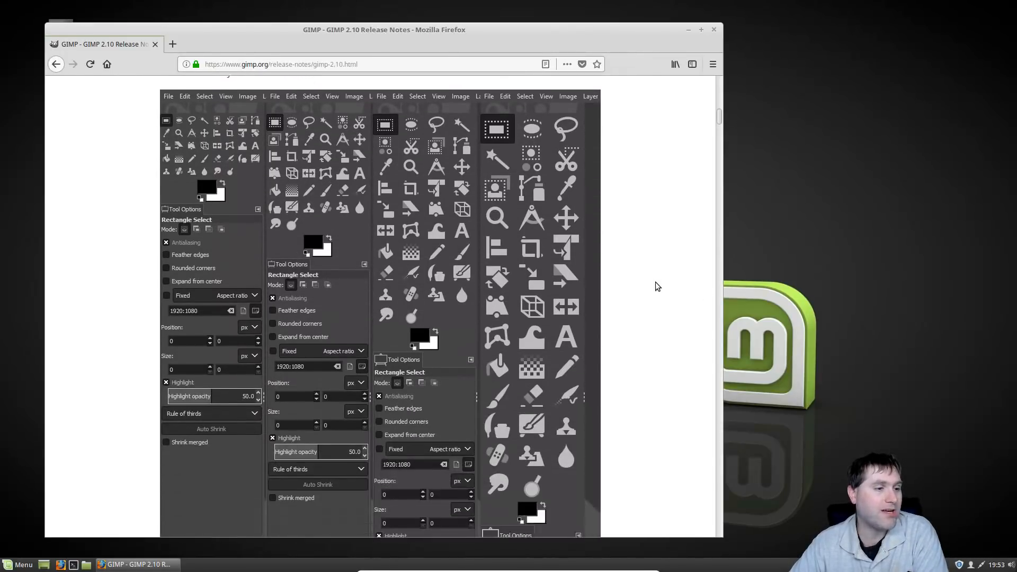
scroll(656, 284, down, 4)
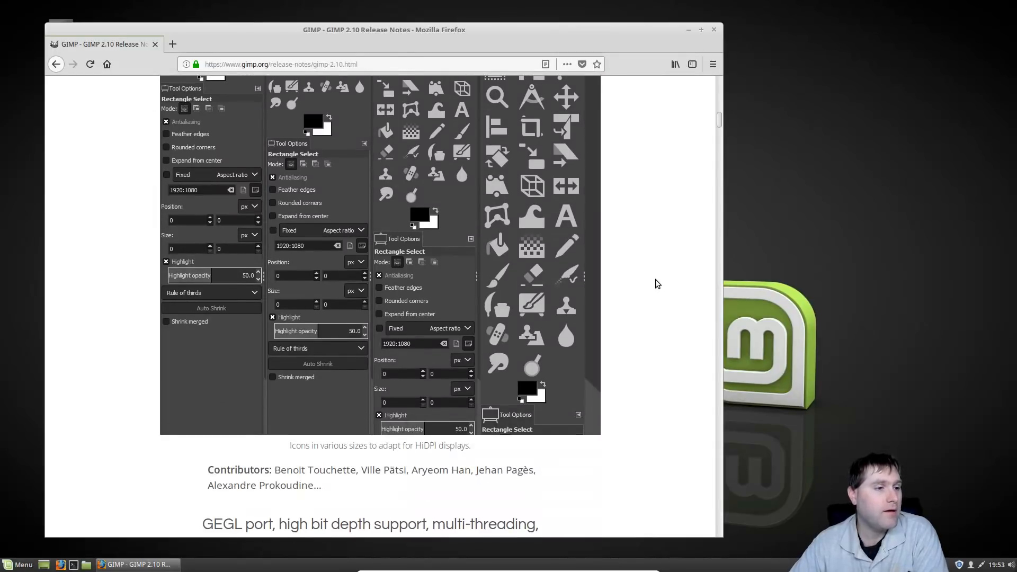
scroll(660, 273, up, 3)
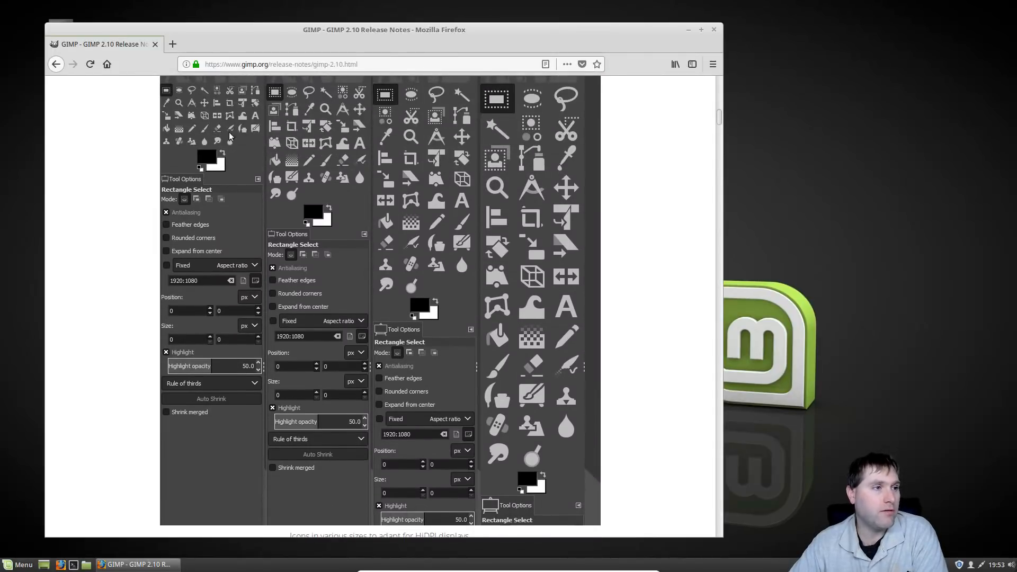
scroll(634, 269, down, 6)
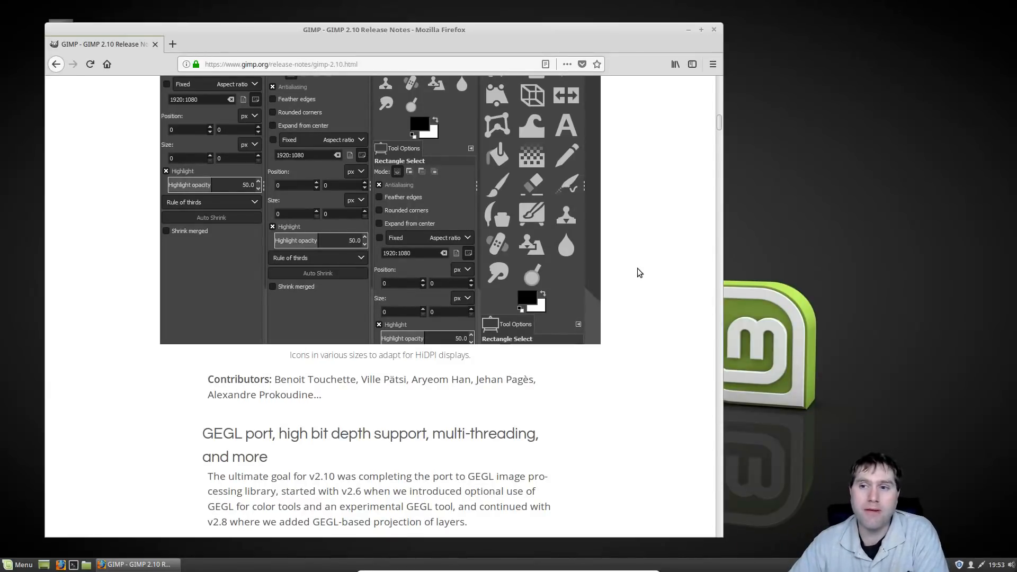
Step: Read the GEGL port section, highlighting the start of the passages on high bit depth support and GPU-side processing
scroll(553, 356, down, 4)
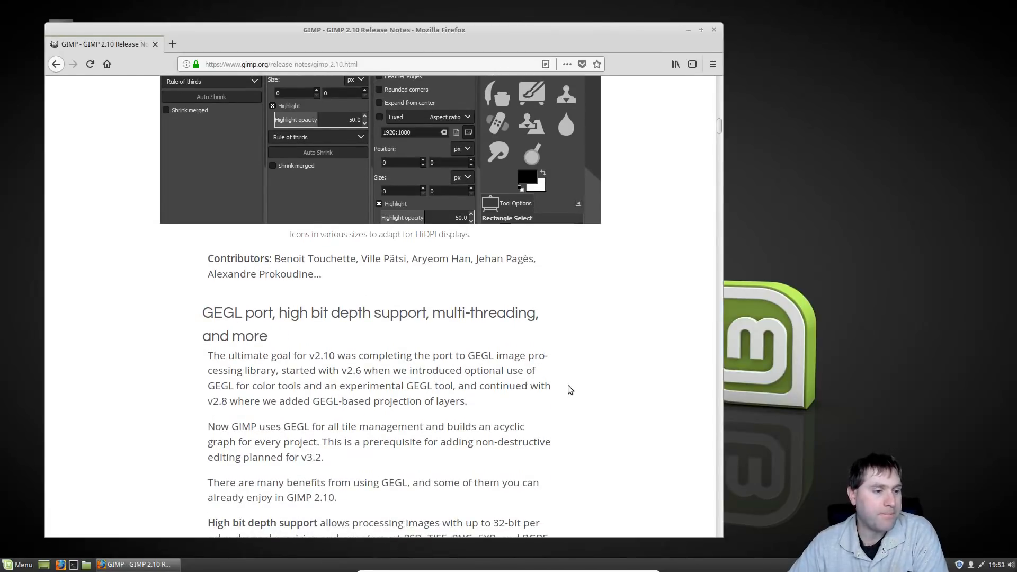
scroll(568, 389, down, 6)
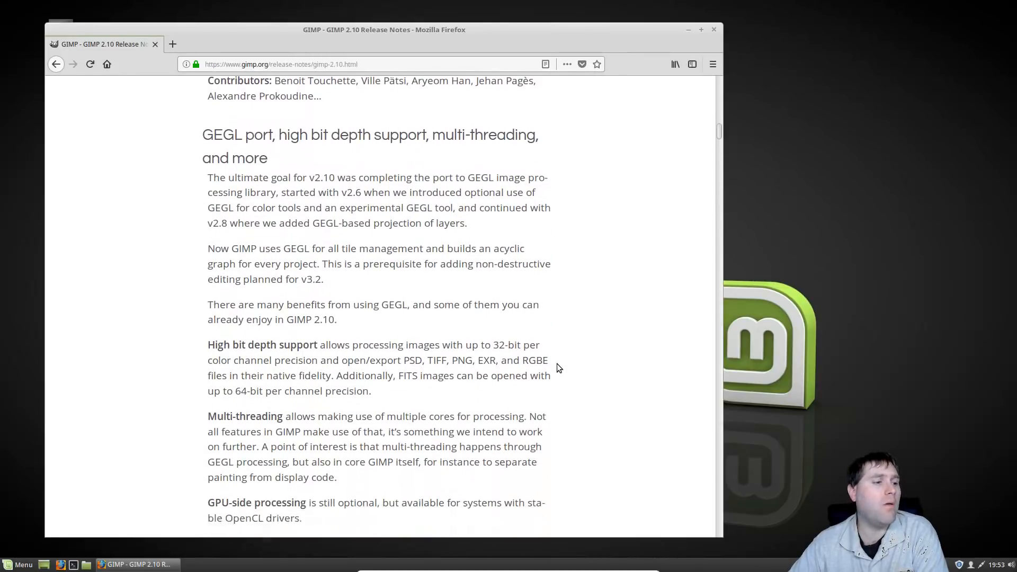
scroll(552, 359, down, 1)
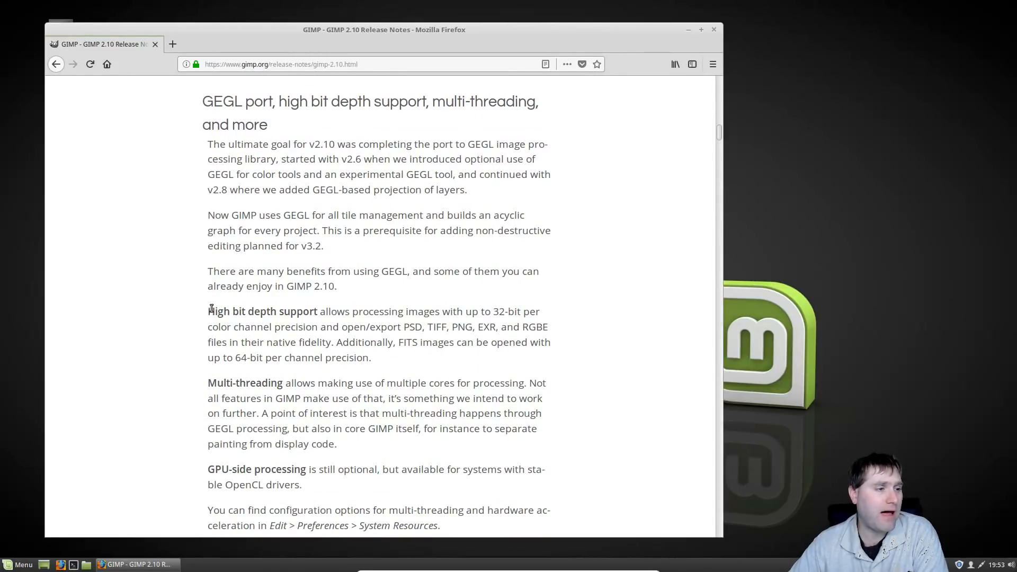
drag(208, 311, 290, 327)
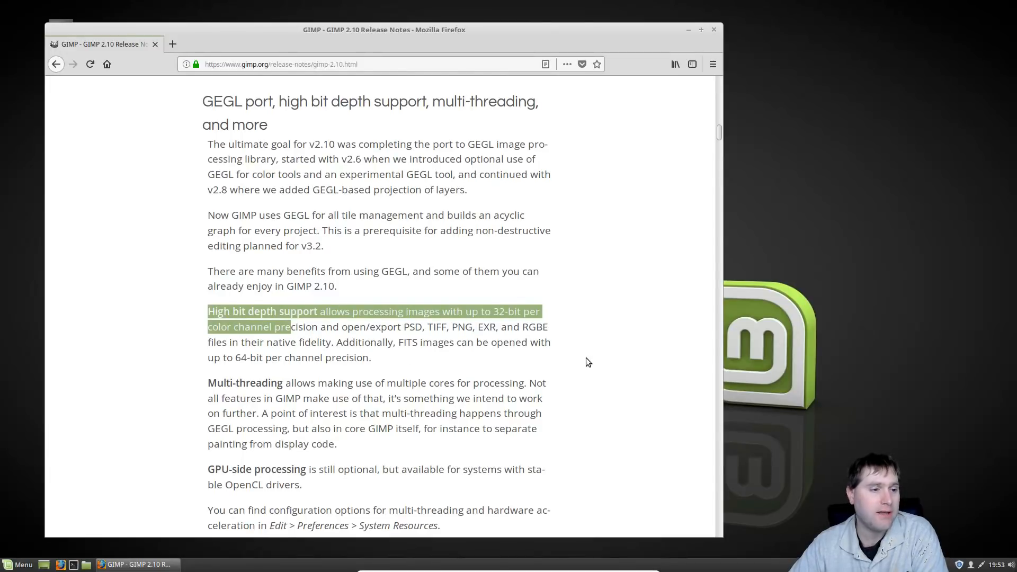
scroll(471, 336, down, 4)
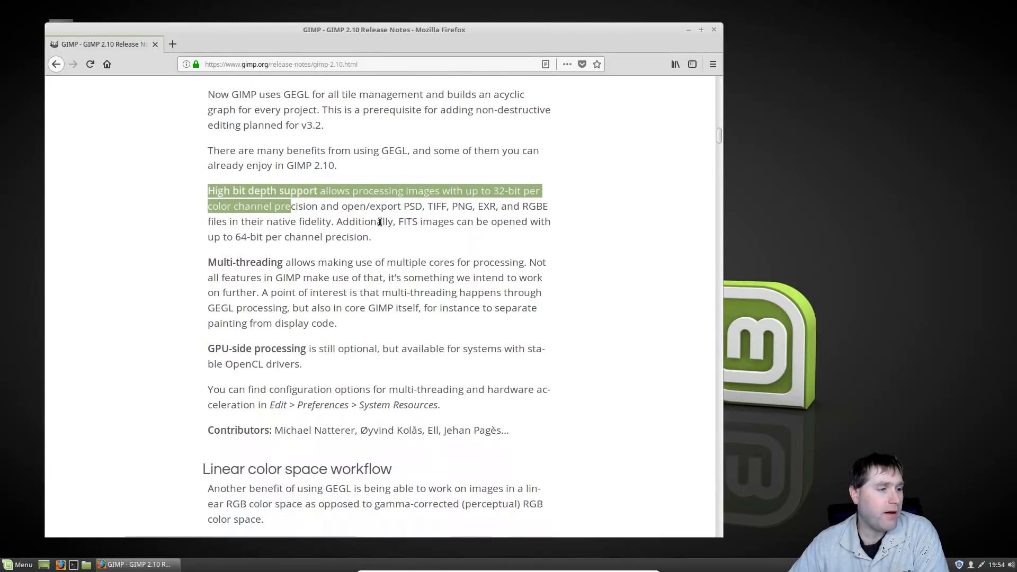
scroll(454, 298, down, 2)
drag(215, 289, 323, 297)
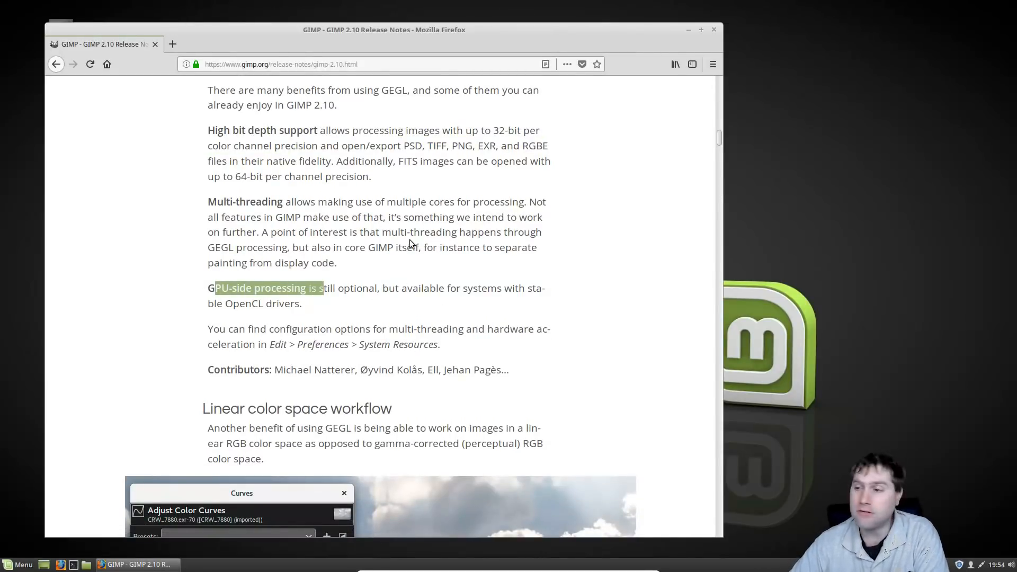
Step: Review the release notes on the linear color space workflow and the revamped color management preferences
scroll(403, 243, down, 9)
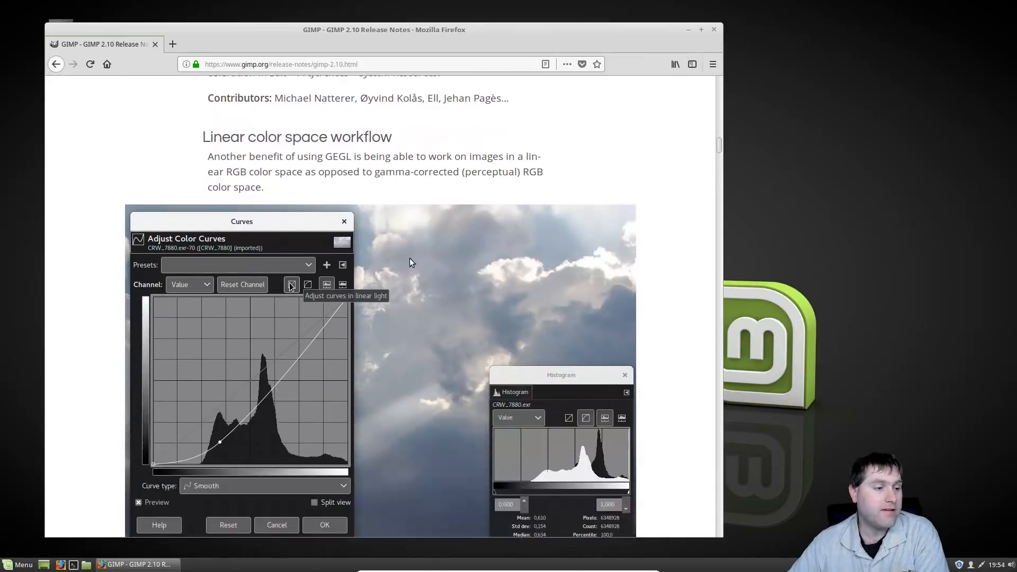
scroll(288, 402, down, 5)
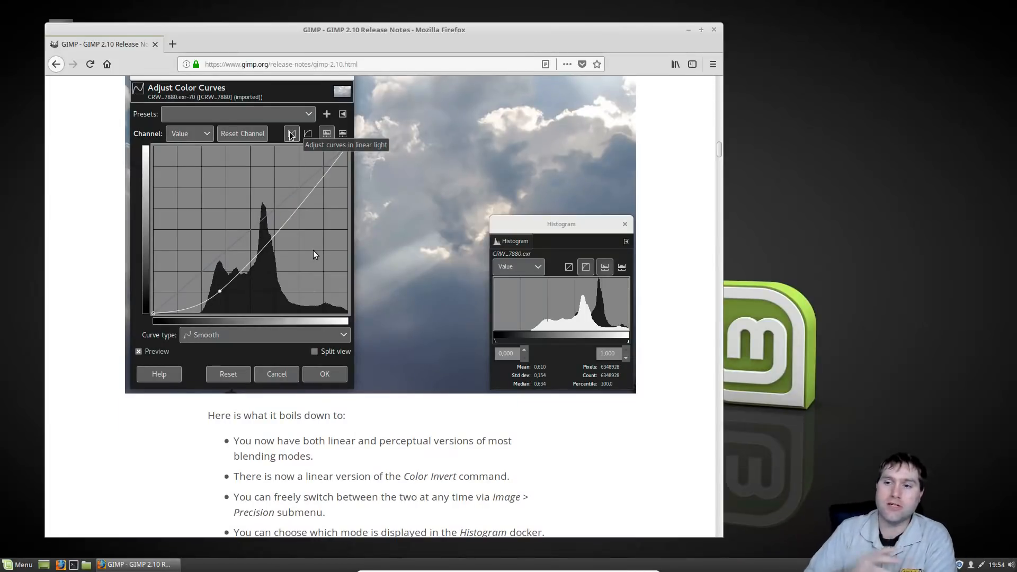
scroll(156, 242, down, 8)
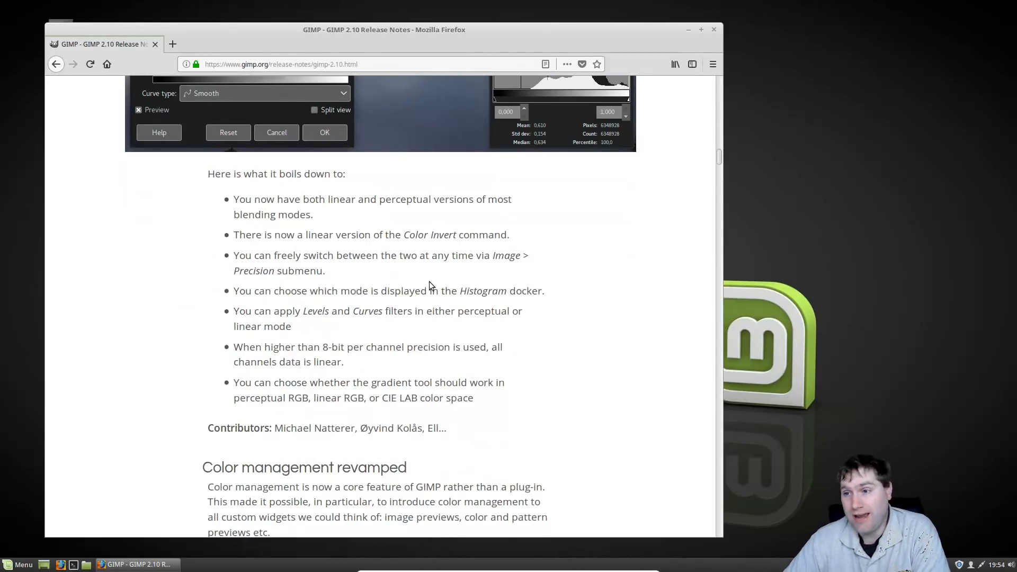
scroll(373, 237, down, 11)
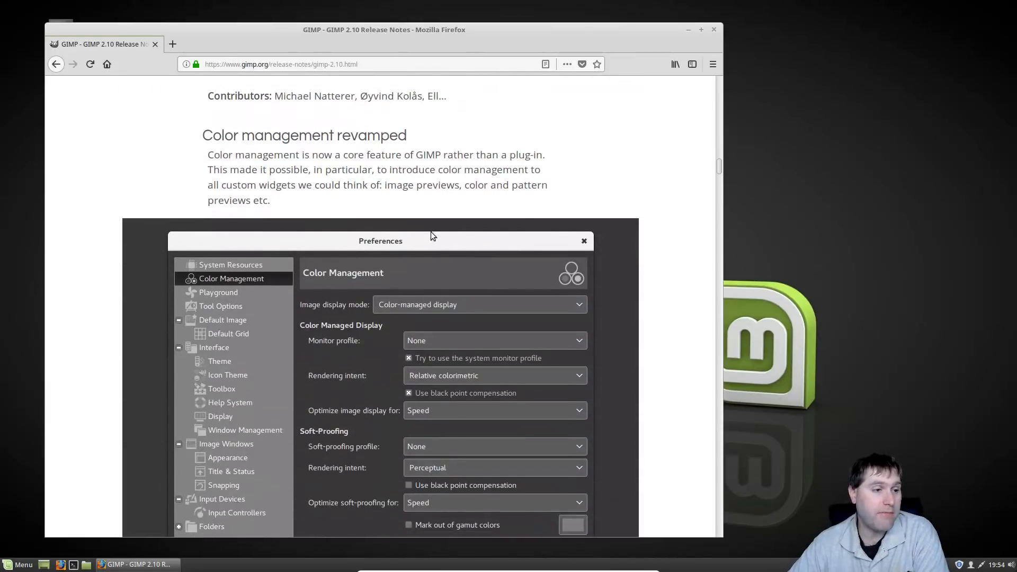
scroll(556, 233, down, 3)
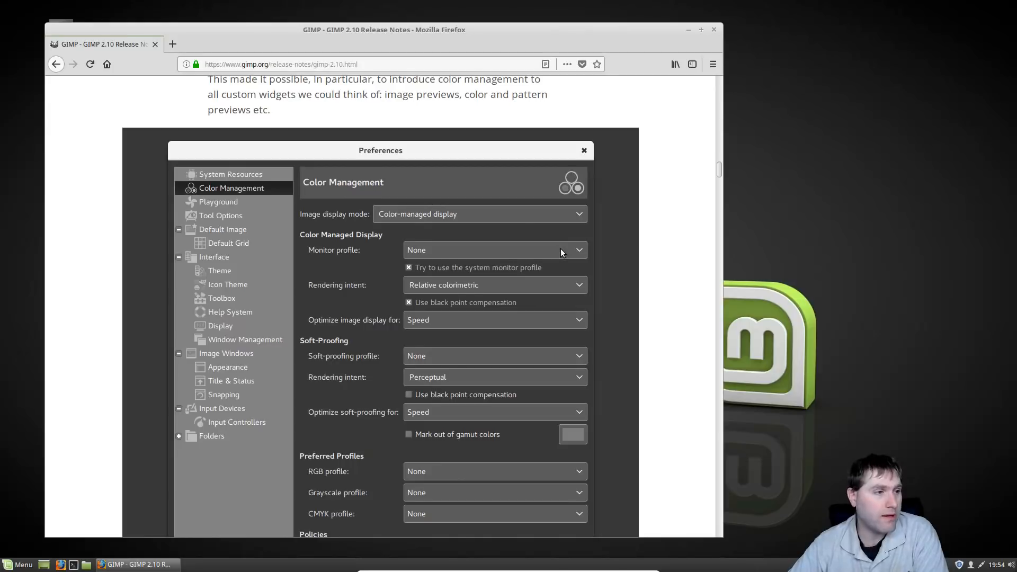
scroll(560, 249, down, 2)
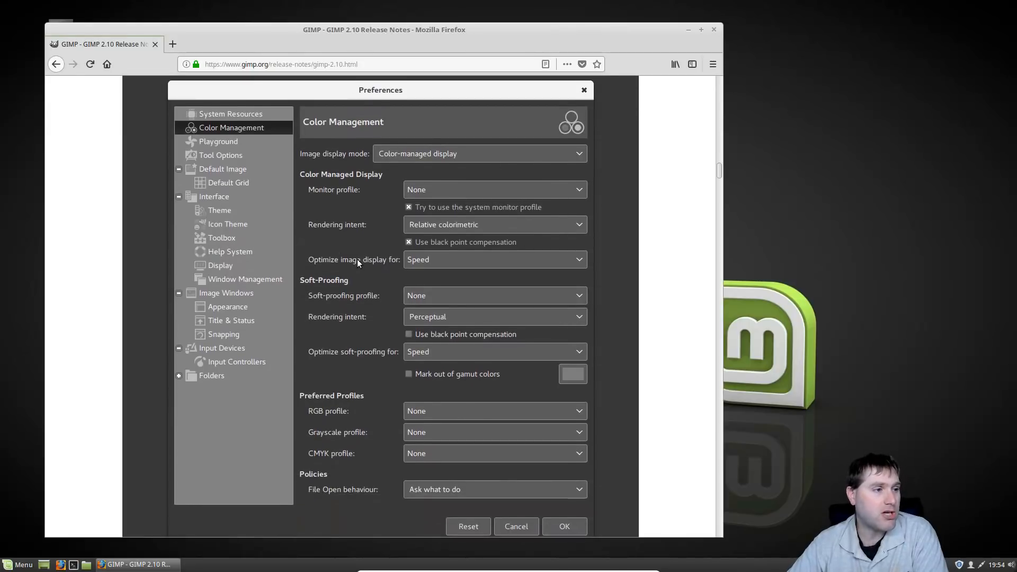
scroll(357, 260, down, 3)
scroll(374, 330, down, 13)
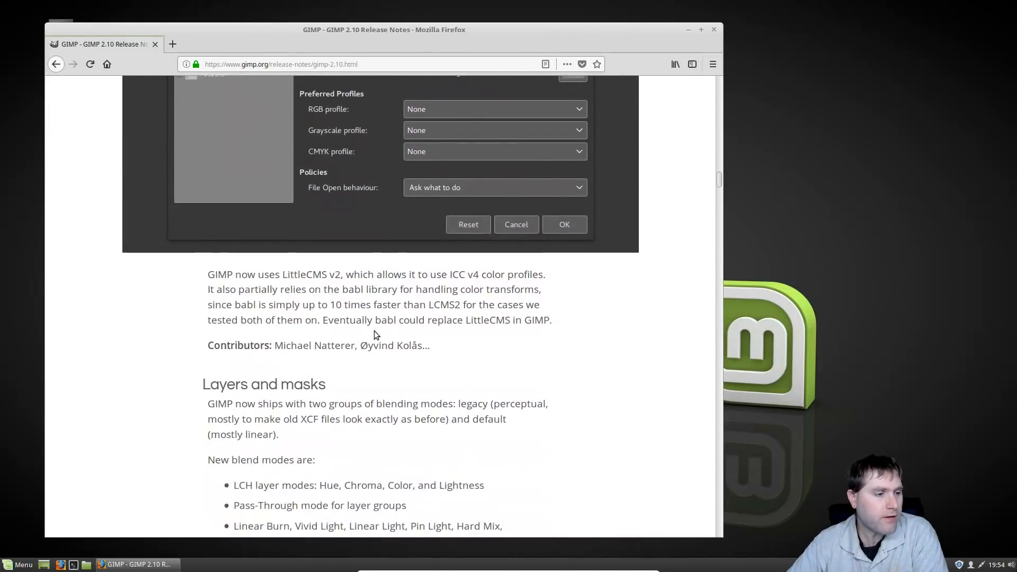
Step: Look through the release notes from layers and masks to the new transform tools and the on-canvas Gradient tool editing
scroll(379, 327, down, 8)
scroll(382, 324, down, 4)
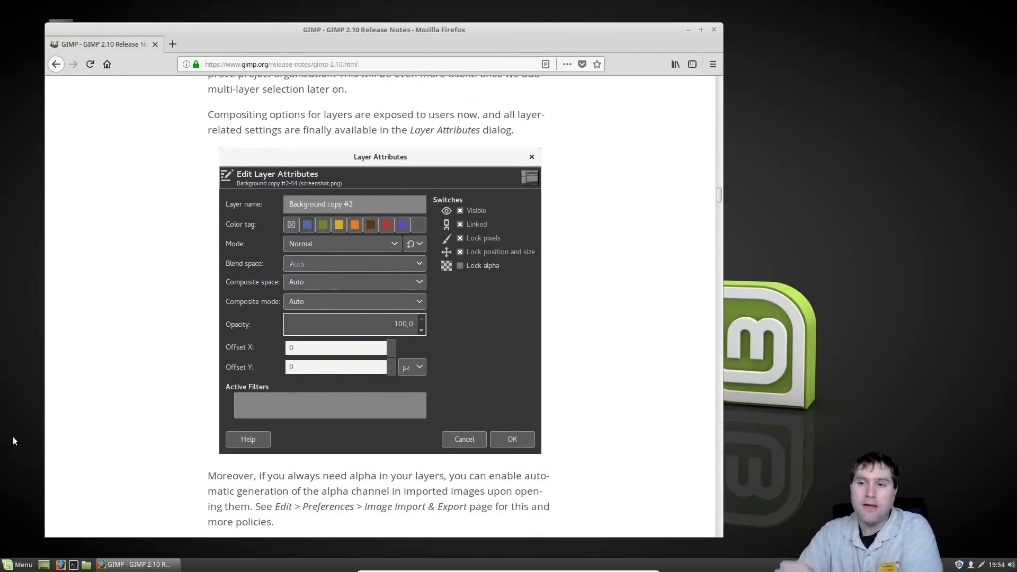
scroll(373, 324, down, 13)
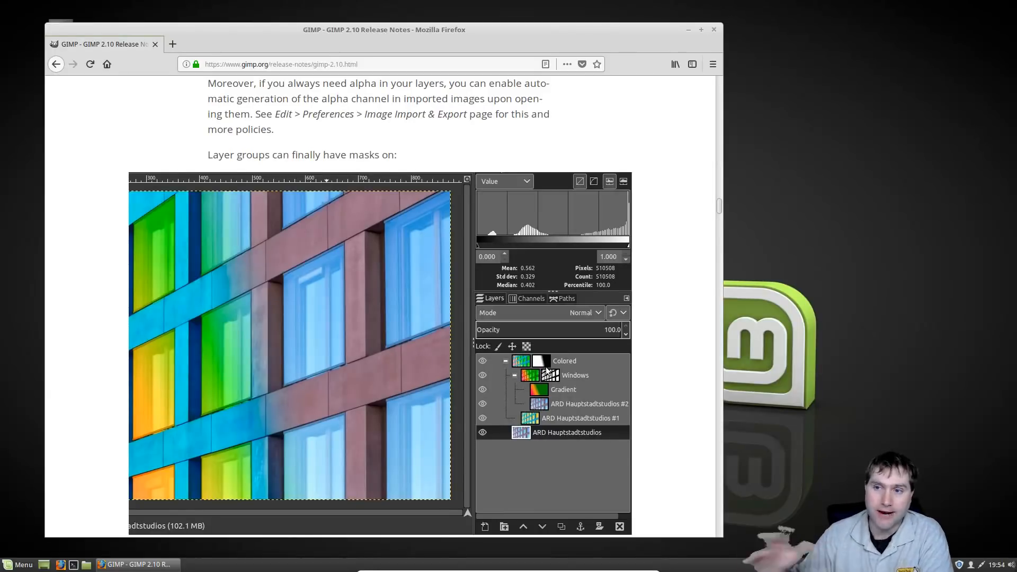
scroll(297, 375, down, 10)
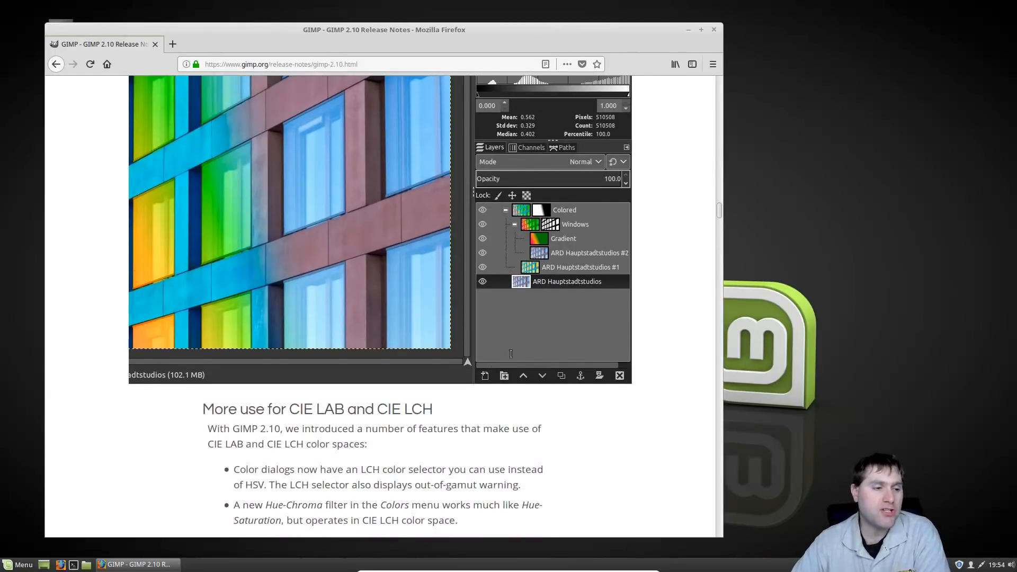
scroll(522, 329, down, 5)
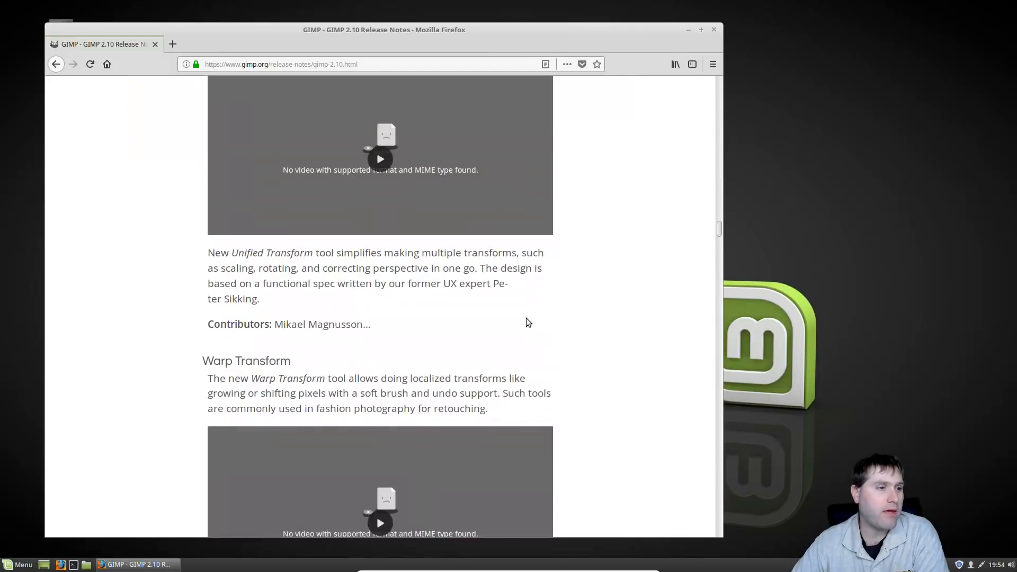
scroll(528, 322, down, 4)
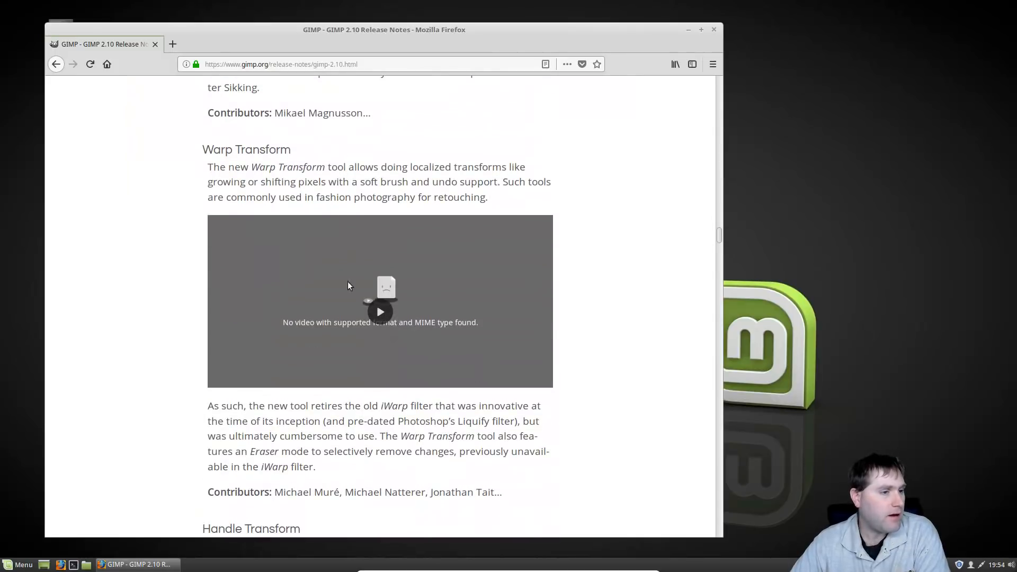
scroll(525, 397, down, 8)
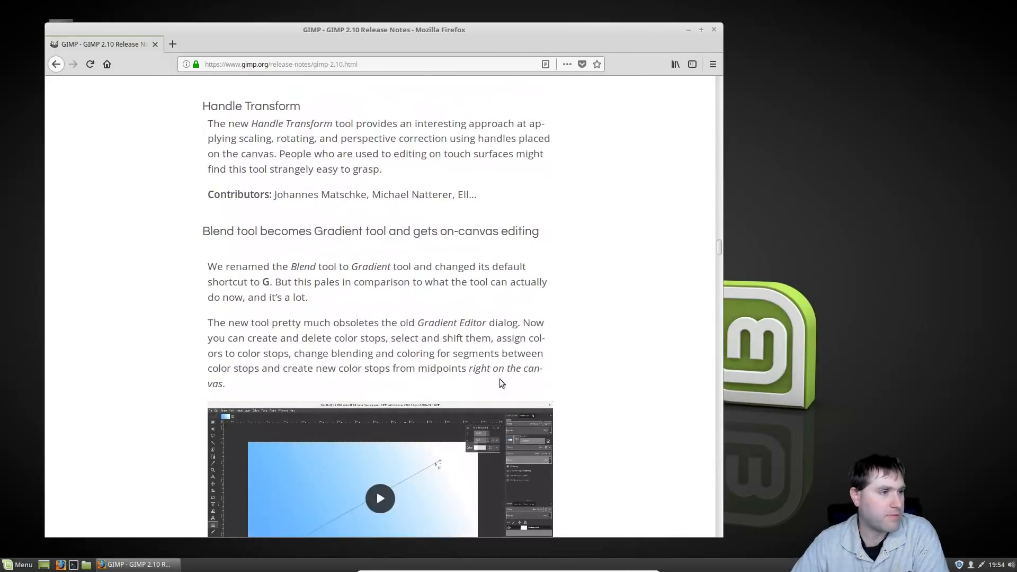
scroll(507, 332, down, 3)
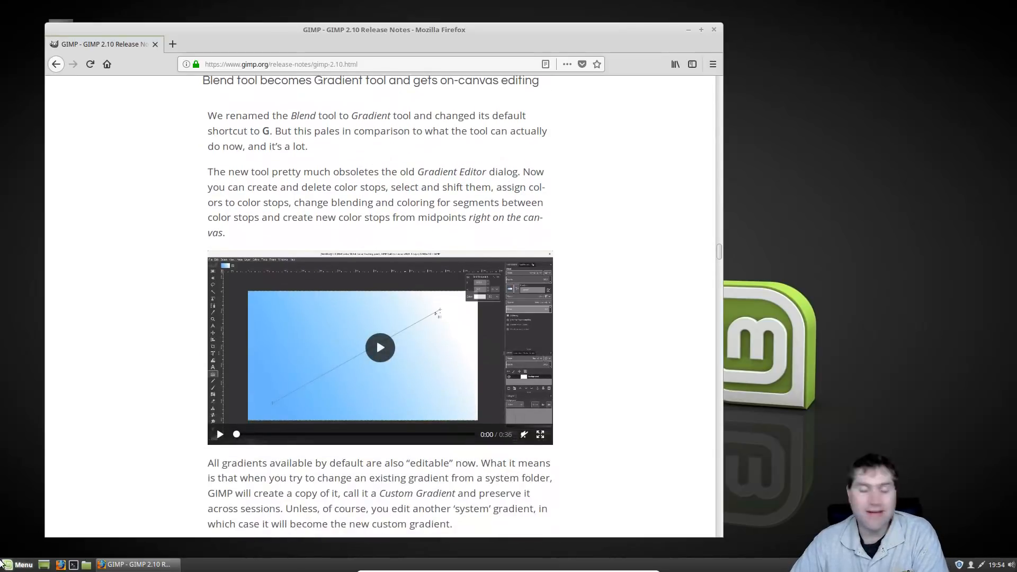
Step: Launch the GNU Image Manipulation Program from the installed graphics applications
click(21, 566)
mouse_move(96, 362)
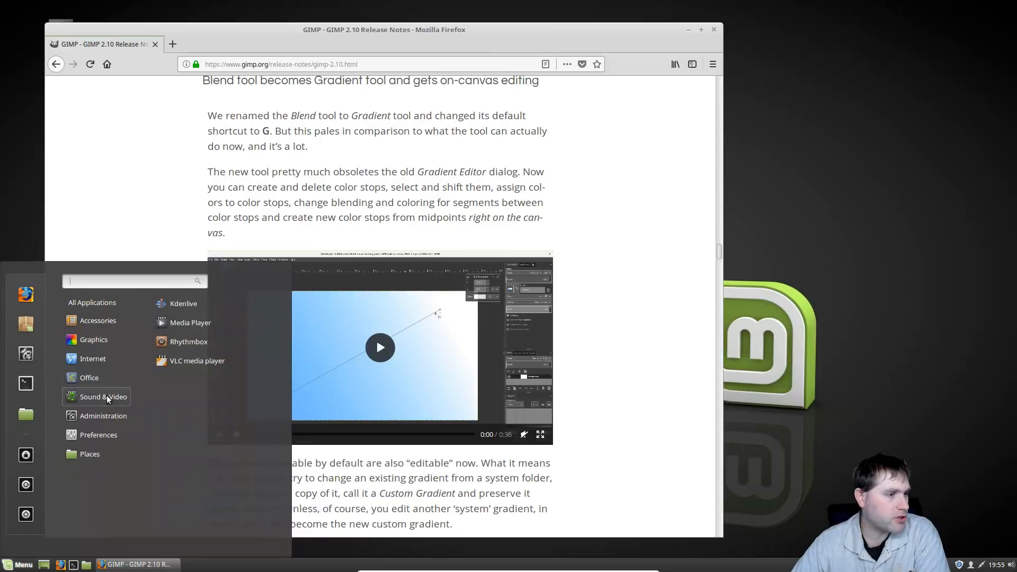
mouse_move(93, 339)
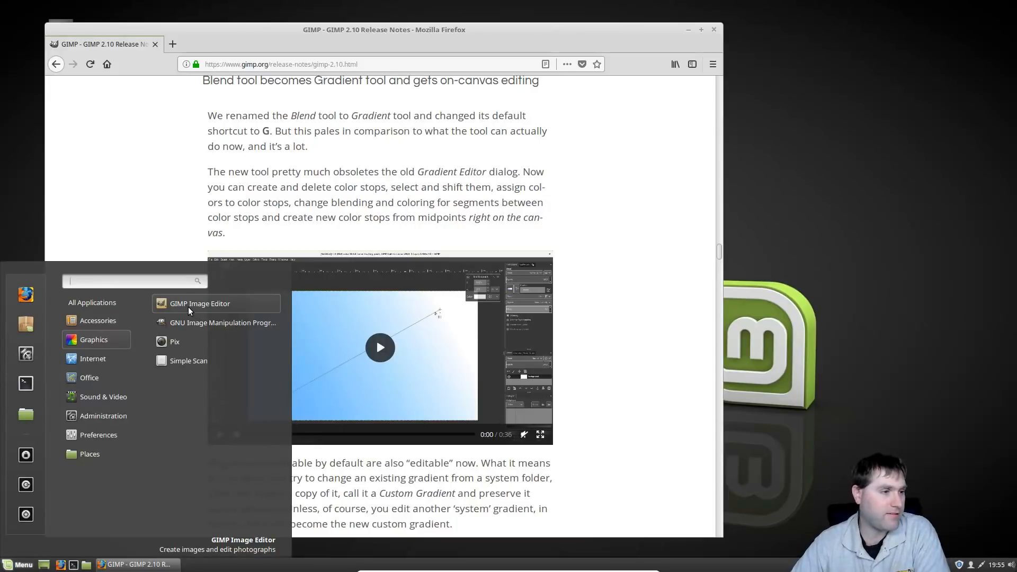
click(195, 323)
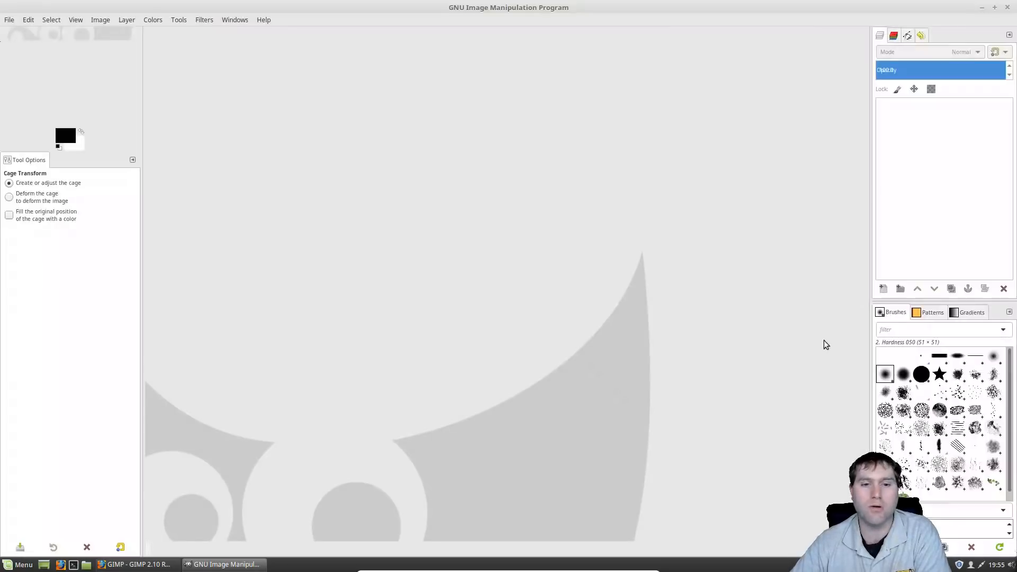
Step: Switch single-window mode off to show the separate windows, and turn it back on
click(235, 22)
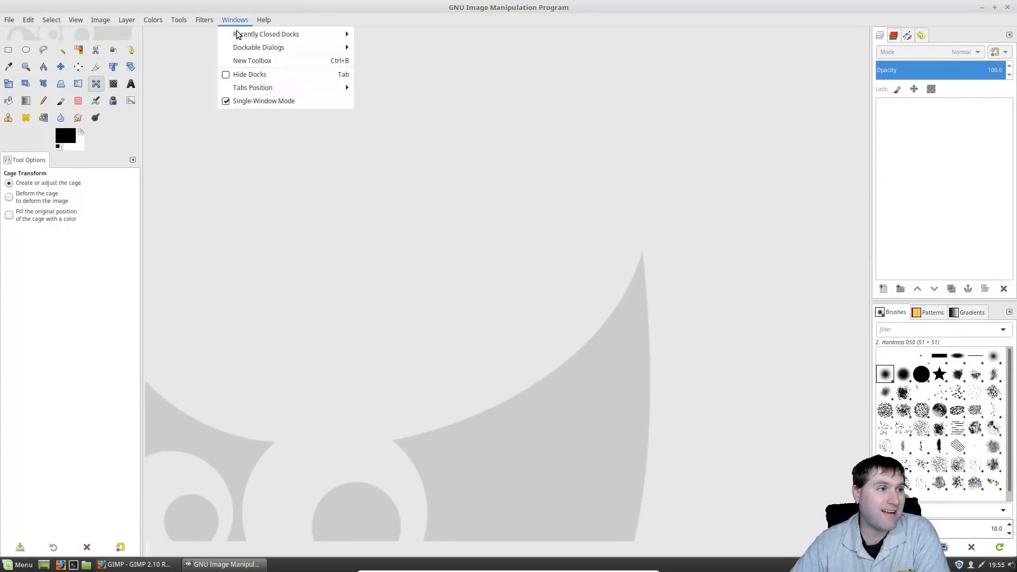
click(265, 101)
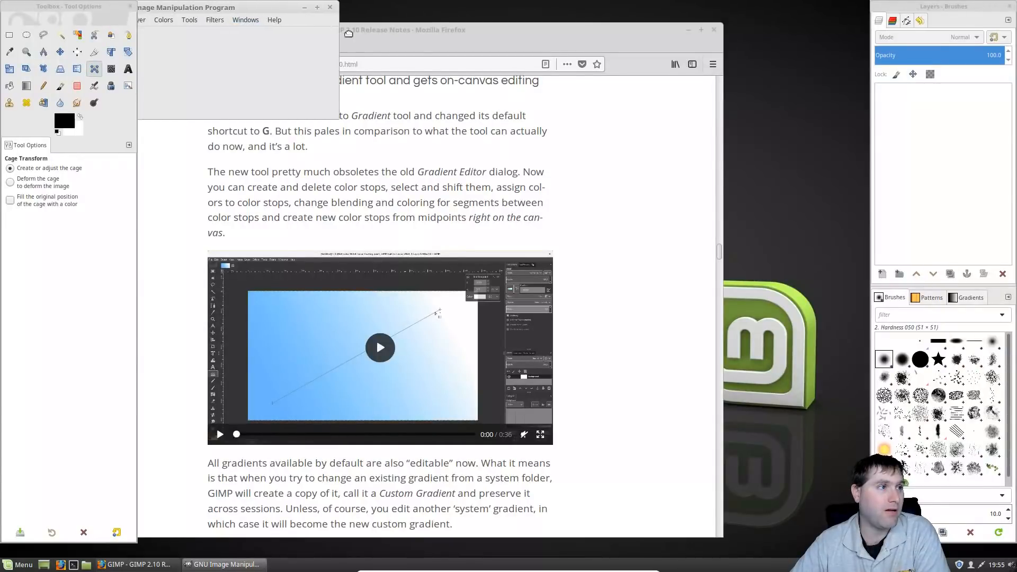
click(589, 127)
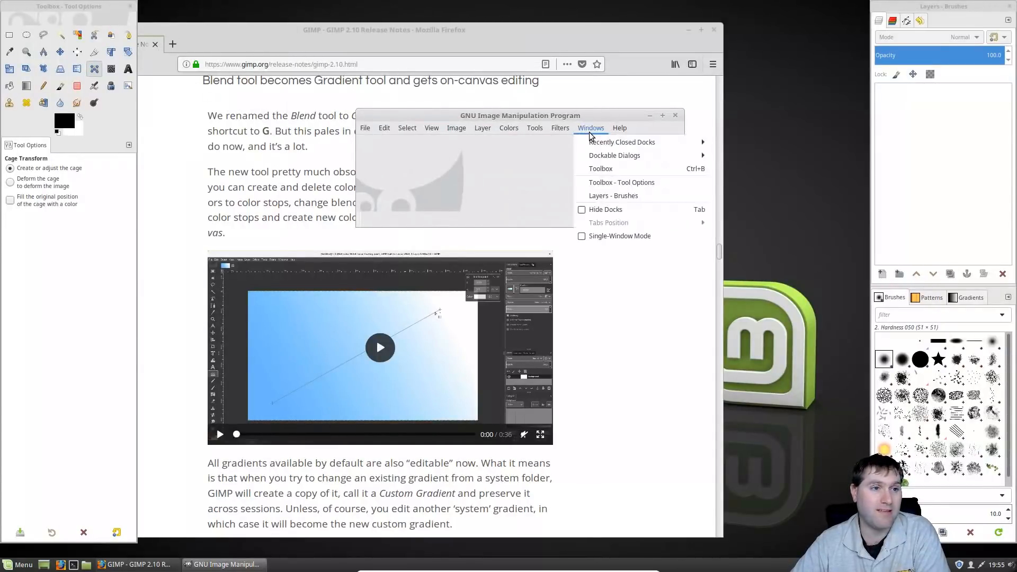
click(595, 237)
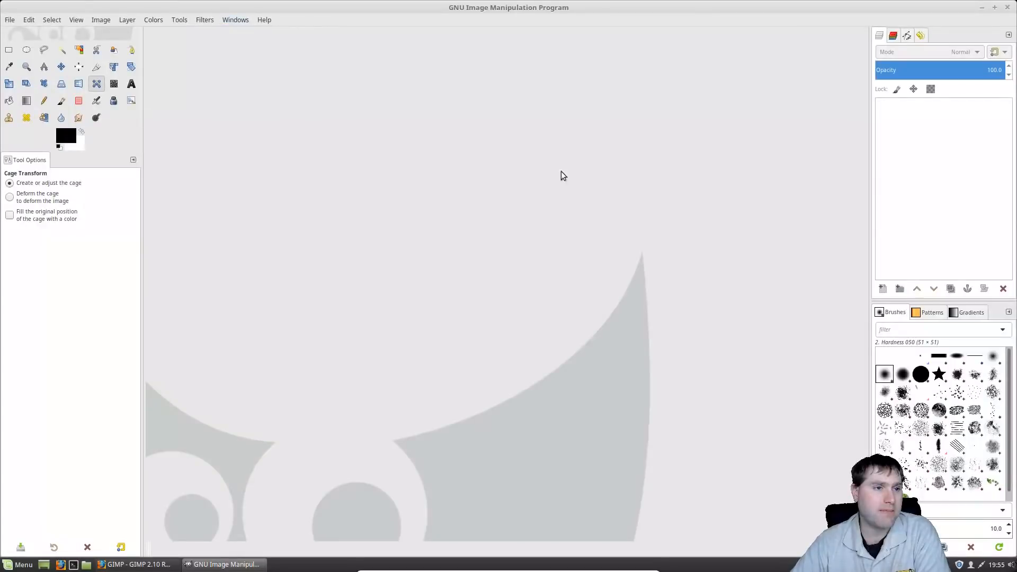
click(8, 21)
mouse_move(30, 21)
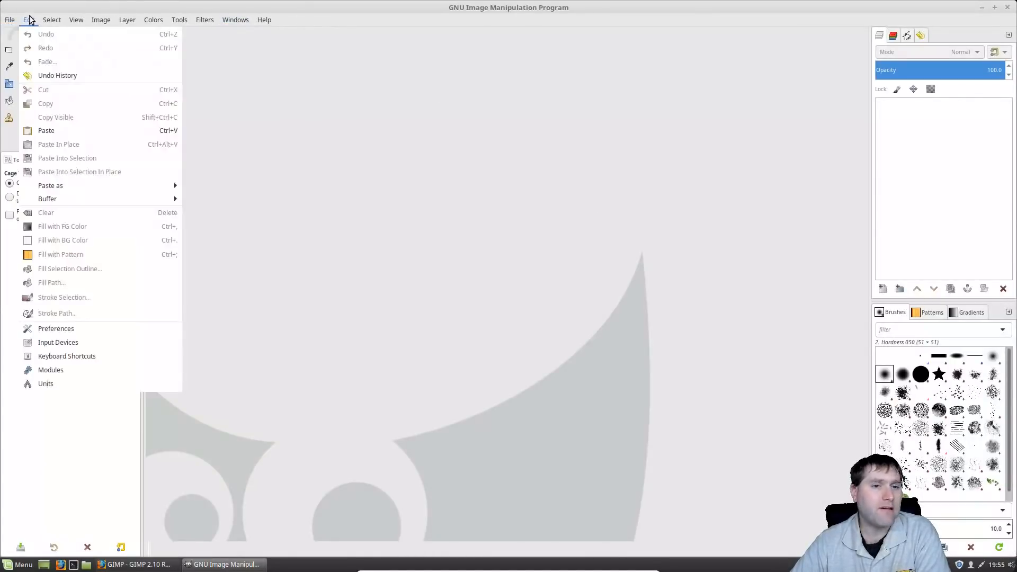
click(493, 175)
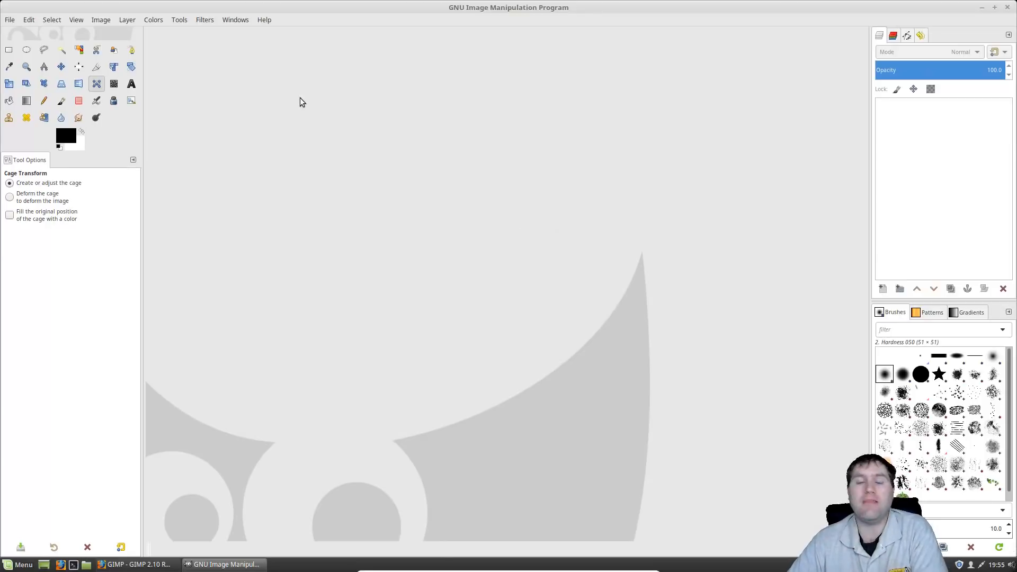
Step: Open the preferences and set the interface theme to Dark
click(29, 19)
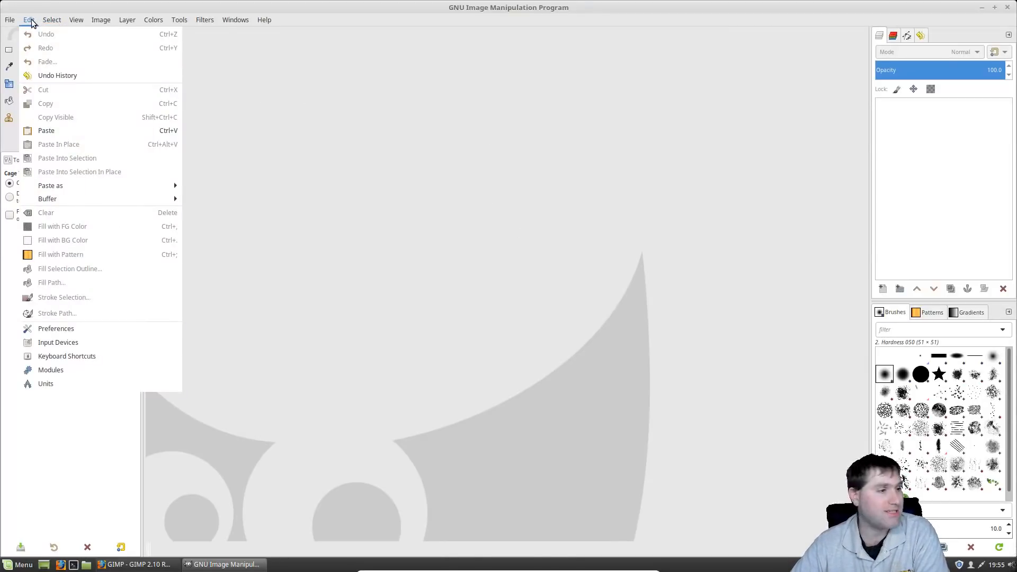
click(55, 328)
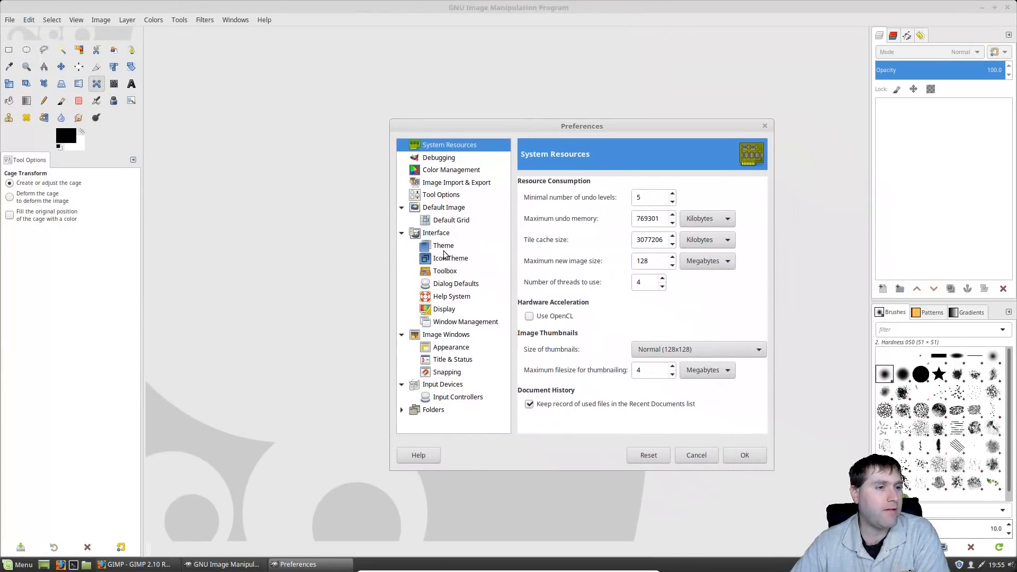
click(444, 250)
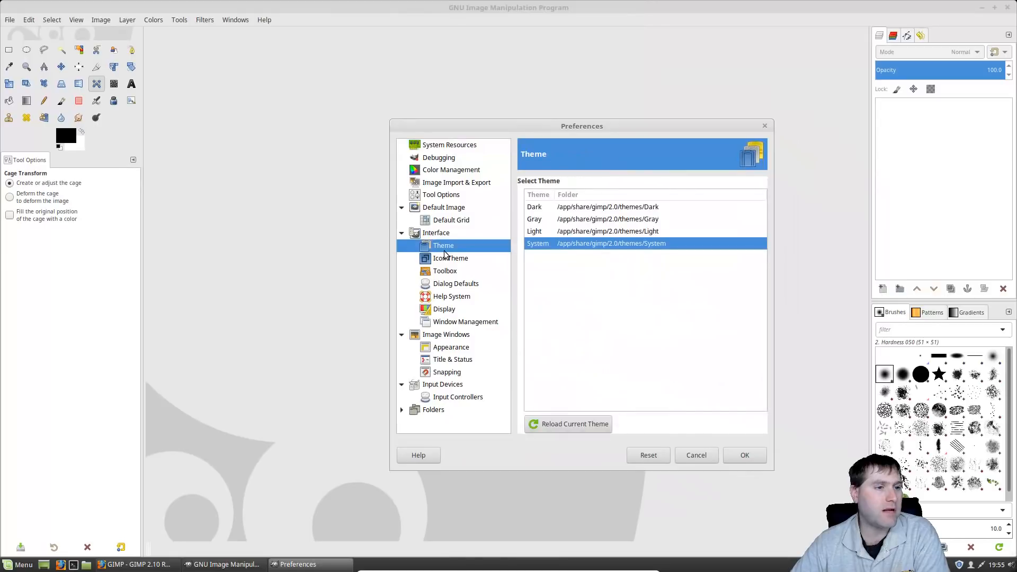
click(541, 208)
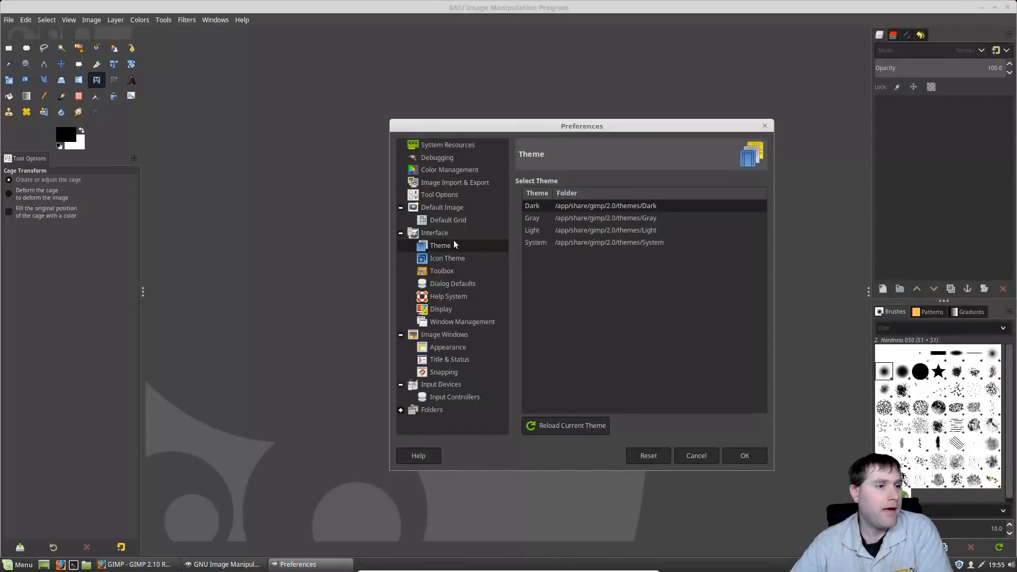
Step: Try the Symbolic-Inverted icon theme, choose Symbolic instead and apply the preferences
click(450, 260)
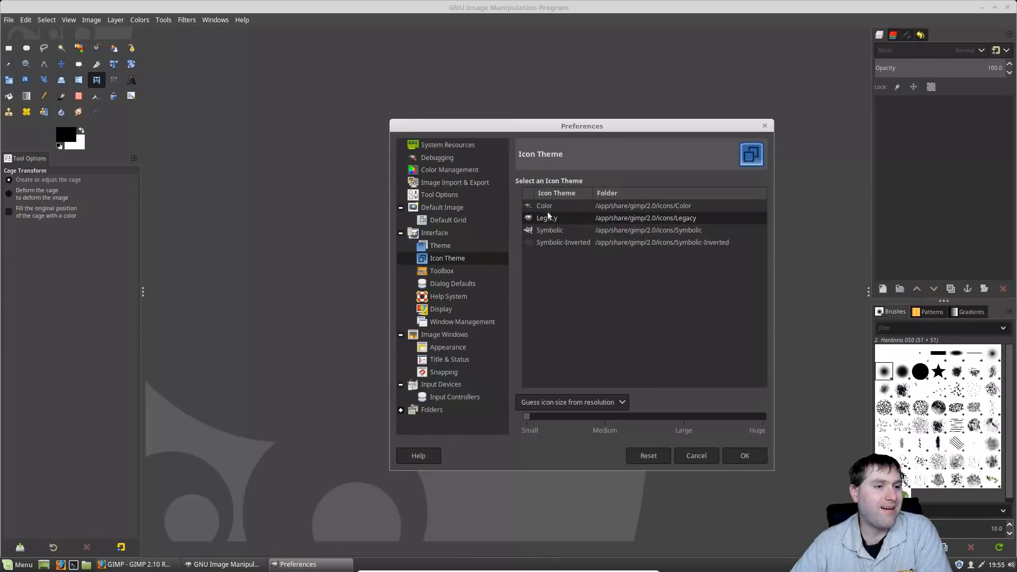
click(554, 244)
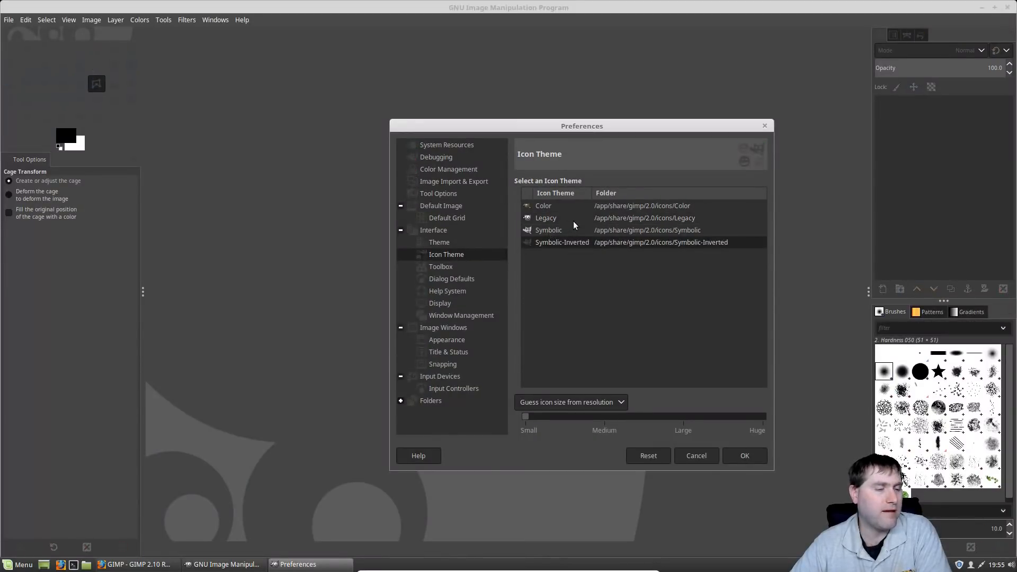
click(550, 230)
click(745, 456)
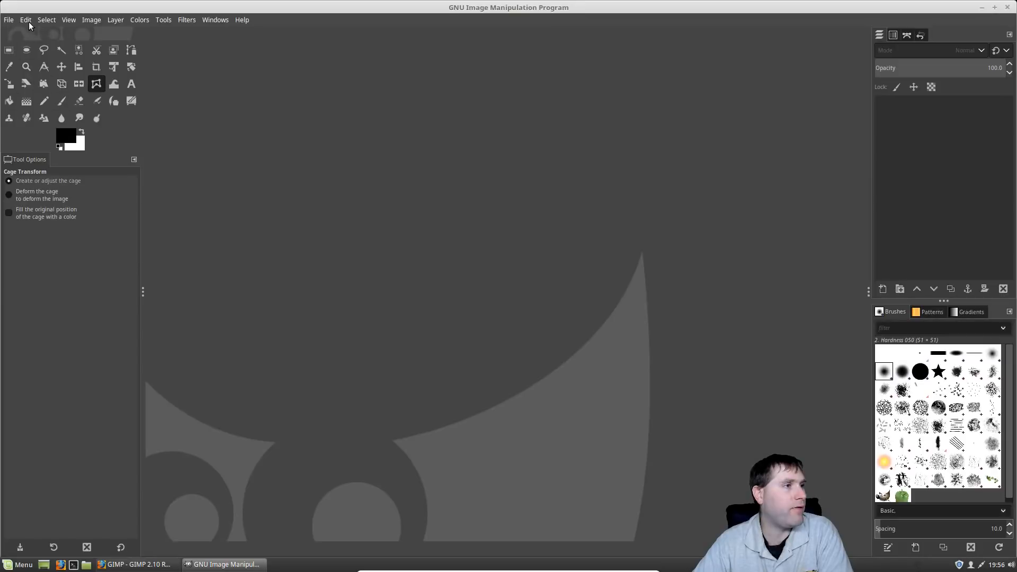
Step: Reopen the preferences and switch to the Gray interface theme with the Symbolic-Inverted icon theme
click(42, 22)
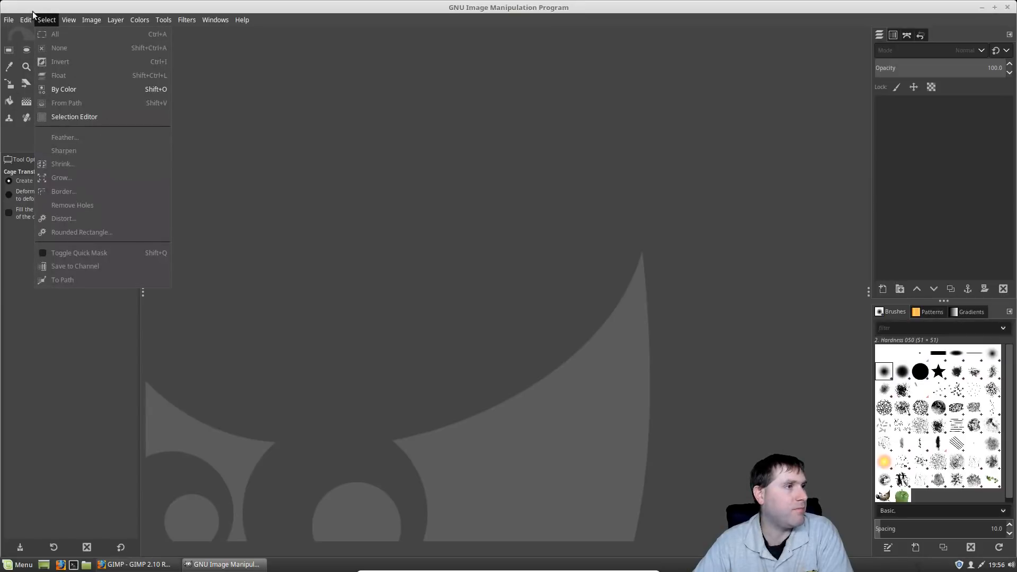
mouse_move(24, 24)
click(37, 343)
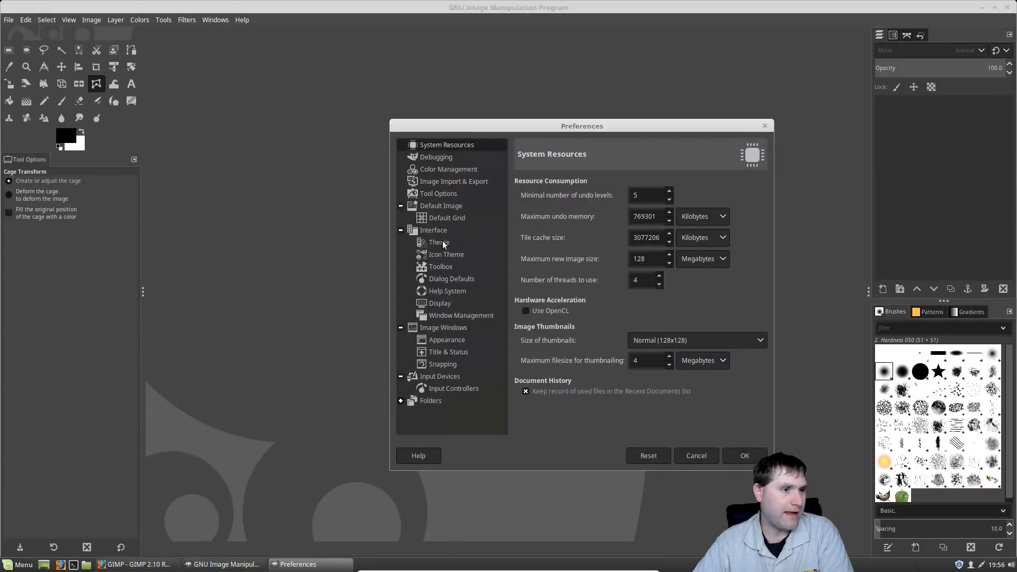
click(440, 243)
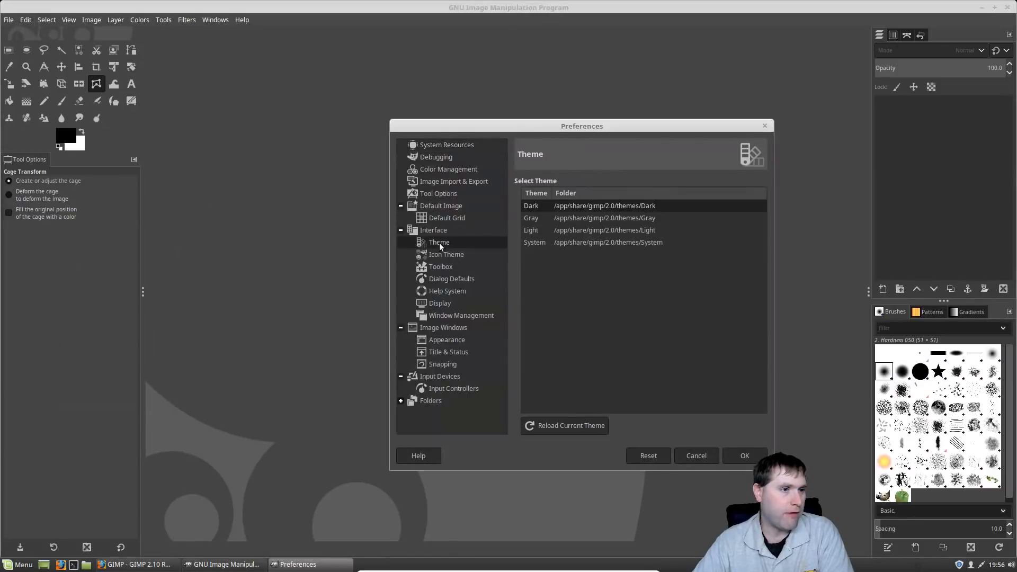
click(529, 221)
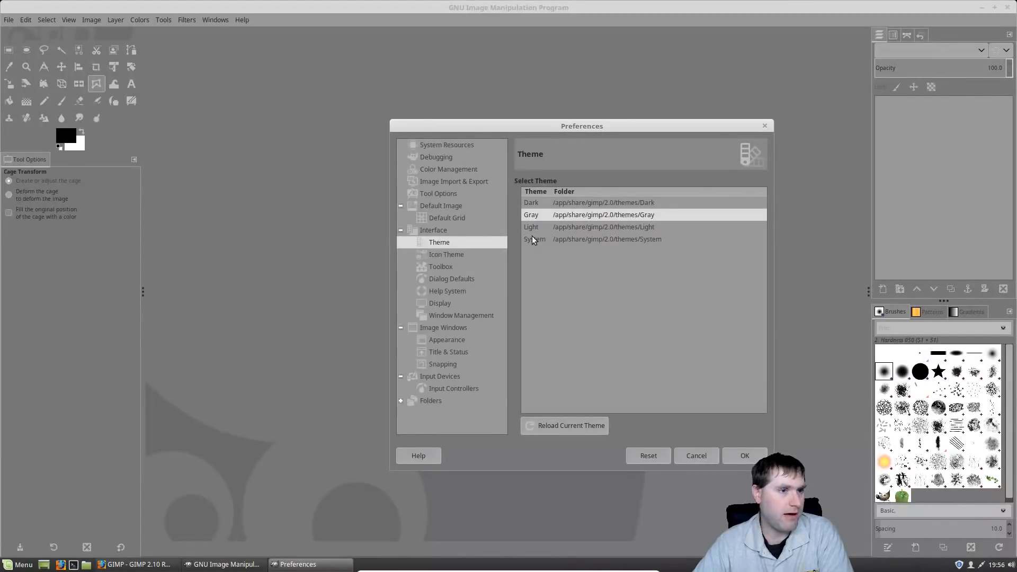
click(454, 256)
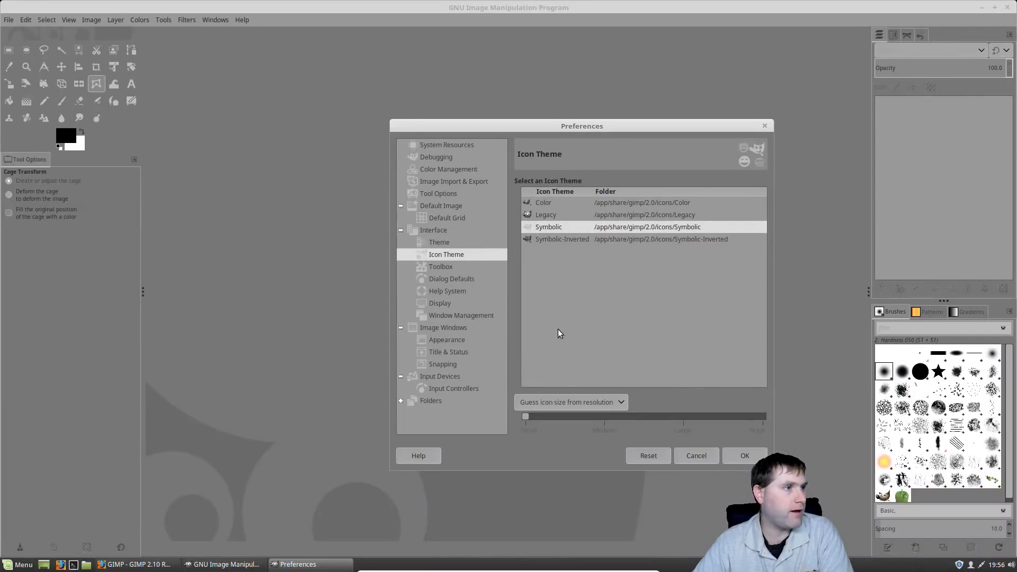
key(Down)
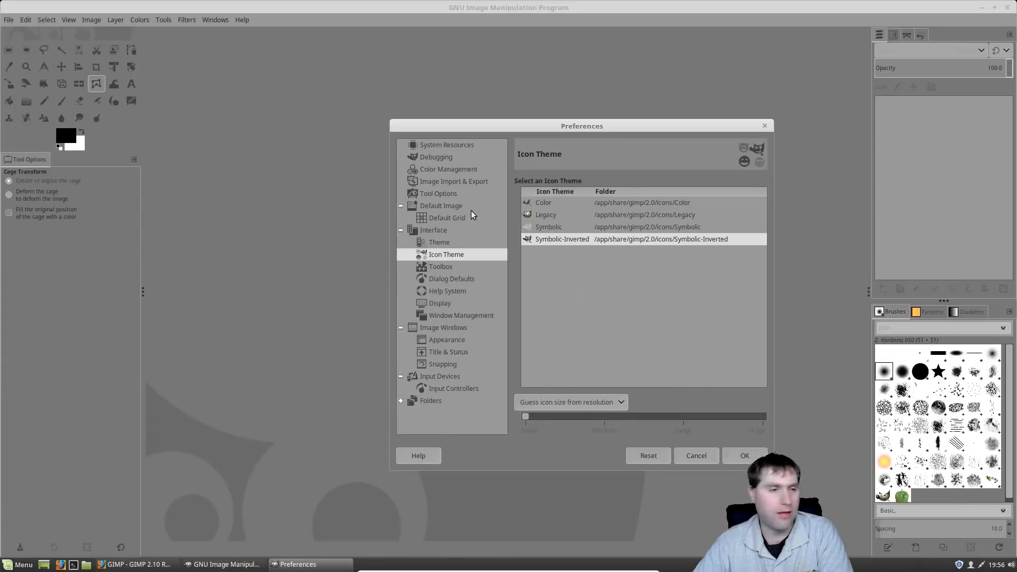
Step: Compare the System and Light interface themes and leave the theme set to System
click(451, 243)
click(535, 239)
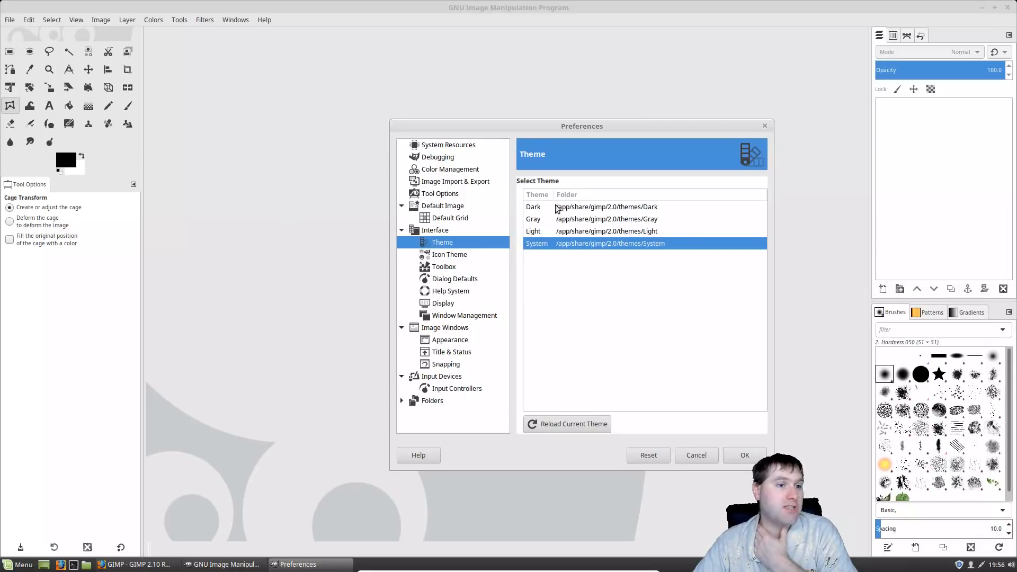
click(540, 231)
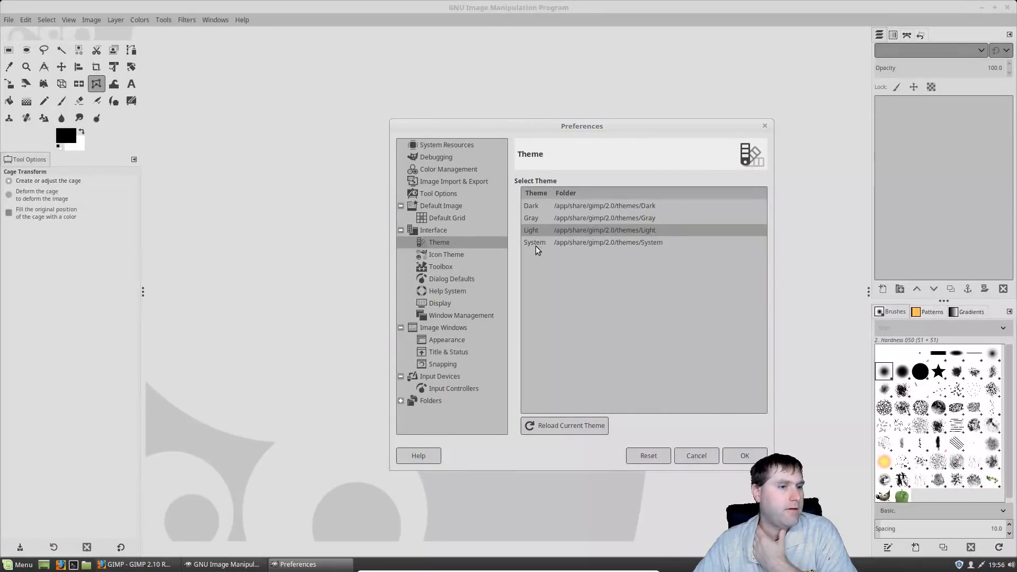
click(535, 243)
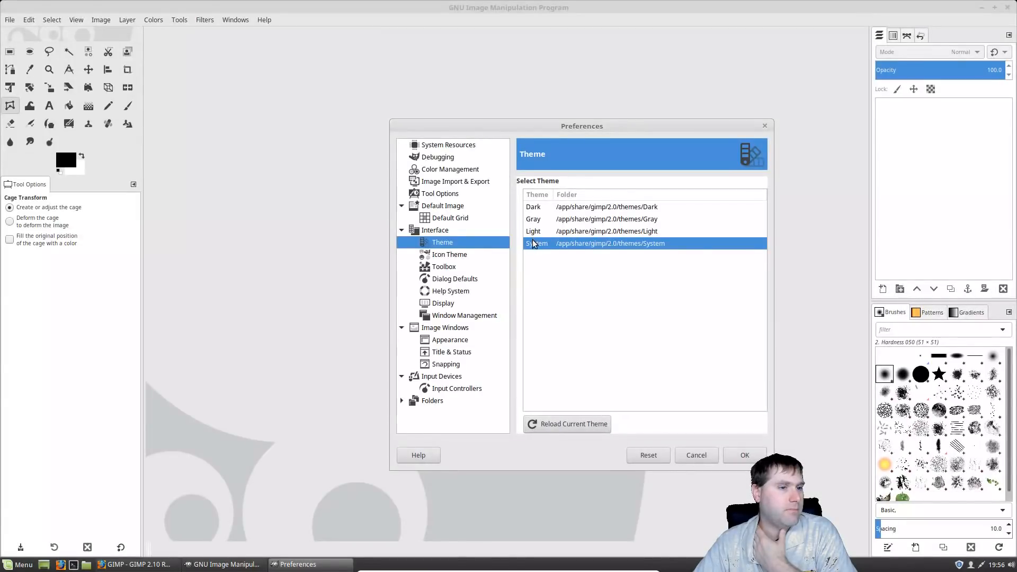
Step: Try the Symbolic, Legacy and Color icon themes in turn and return to Symbolic-Inverted
click(442, 255)
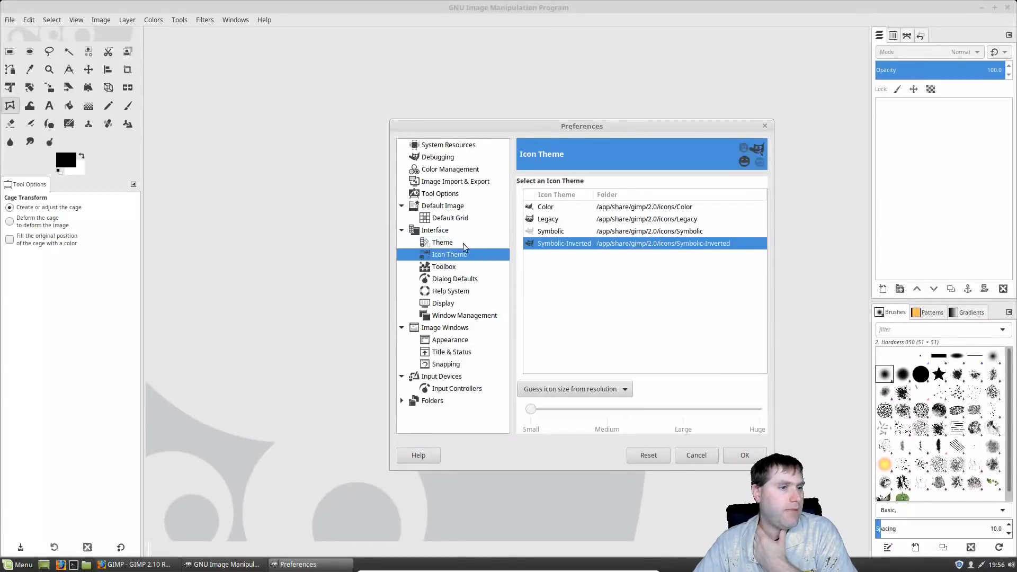
click(555, 233)
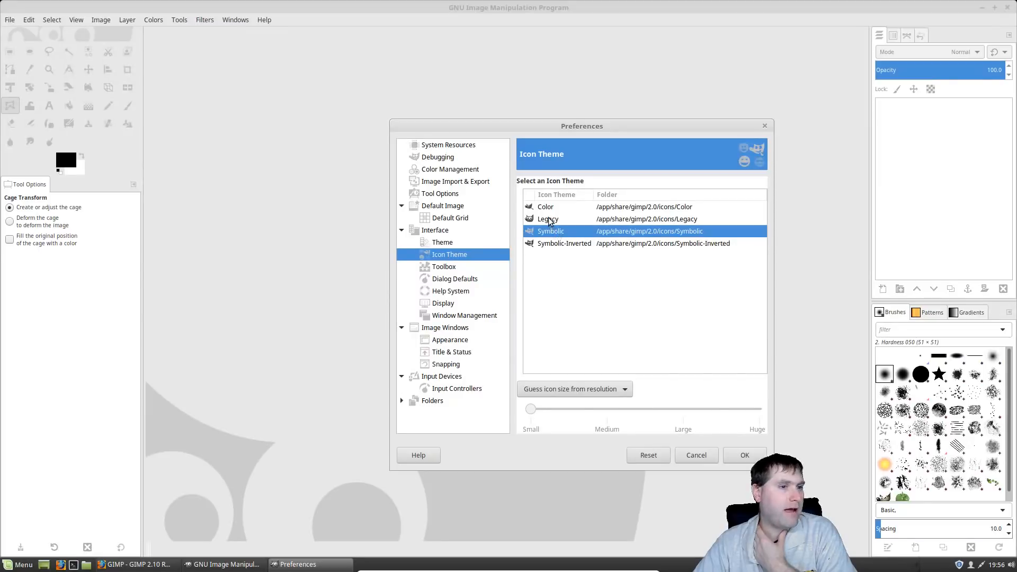
click(551, 217)
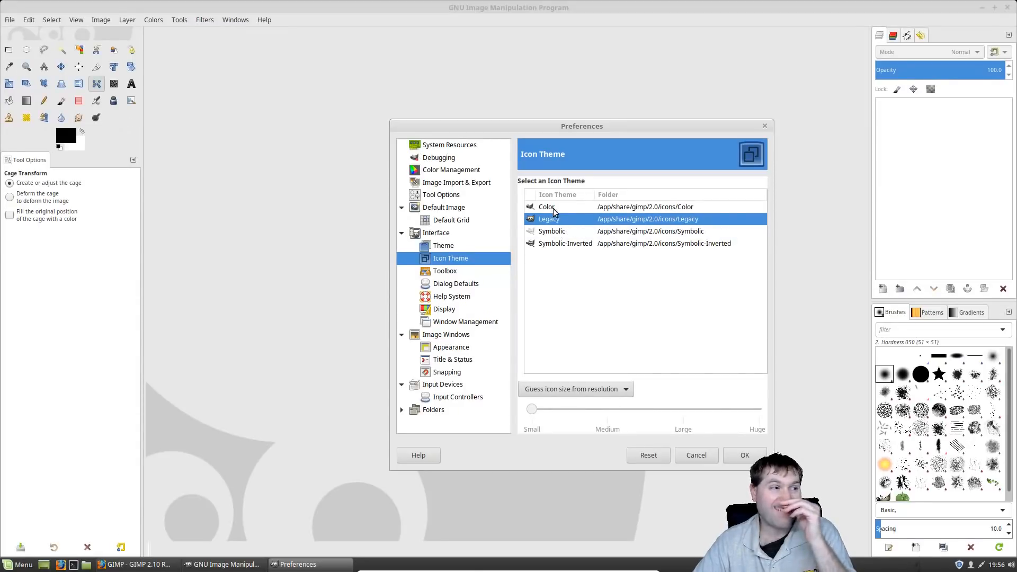
click(555, 211)
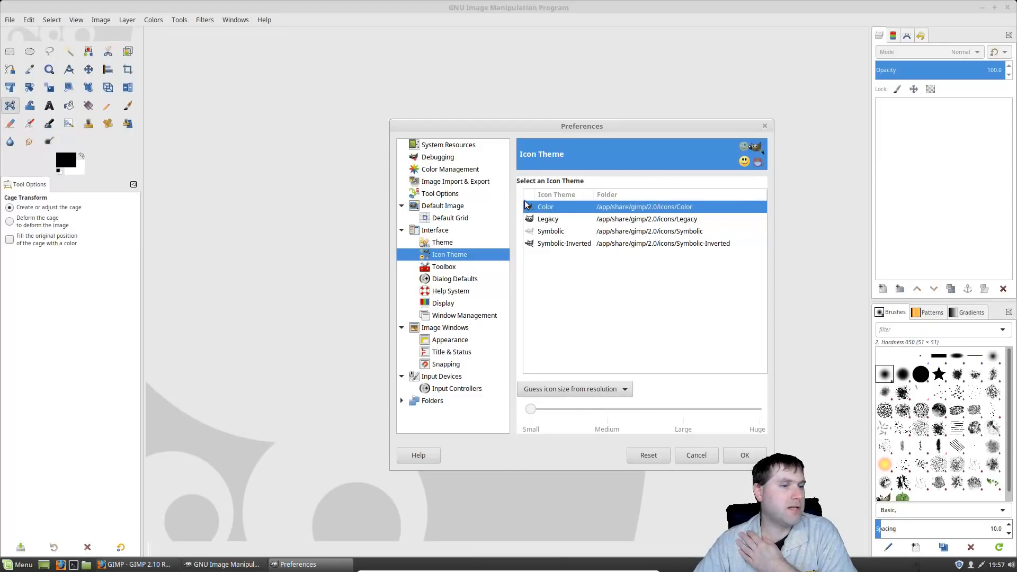
click(545, 243)
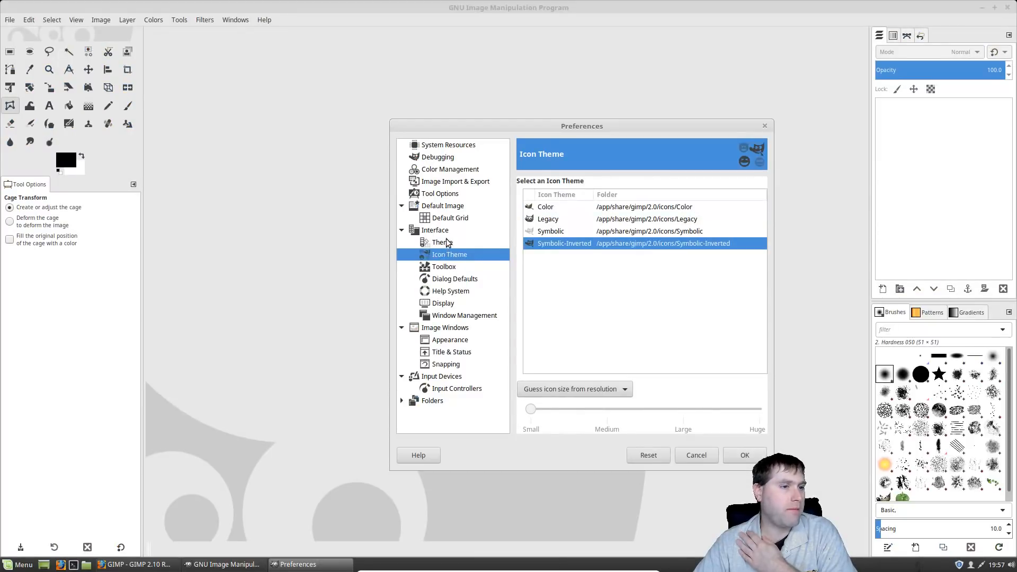
Step: Preview the Light interface theme once more and switch back to System
click(442, 242)
click(533, 231)
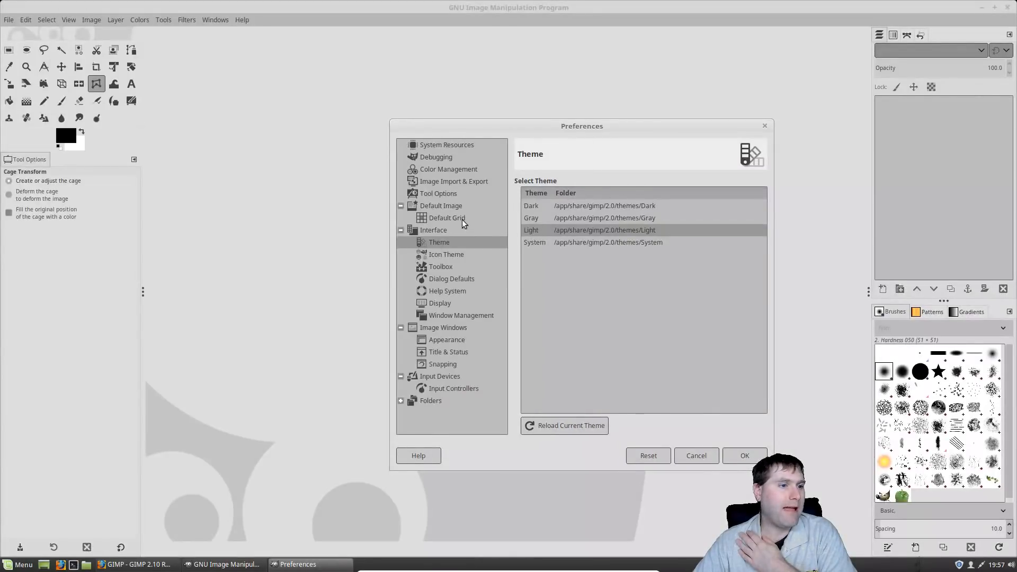
click(544, 241)
Step: Compare the Legacy icon theme with Symbolic and leave the icon theme set to Legacy
click(449, 254)
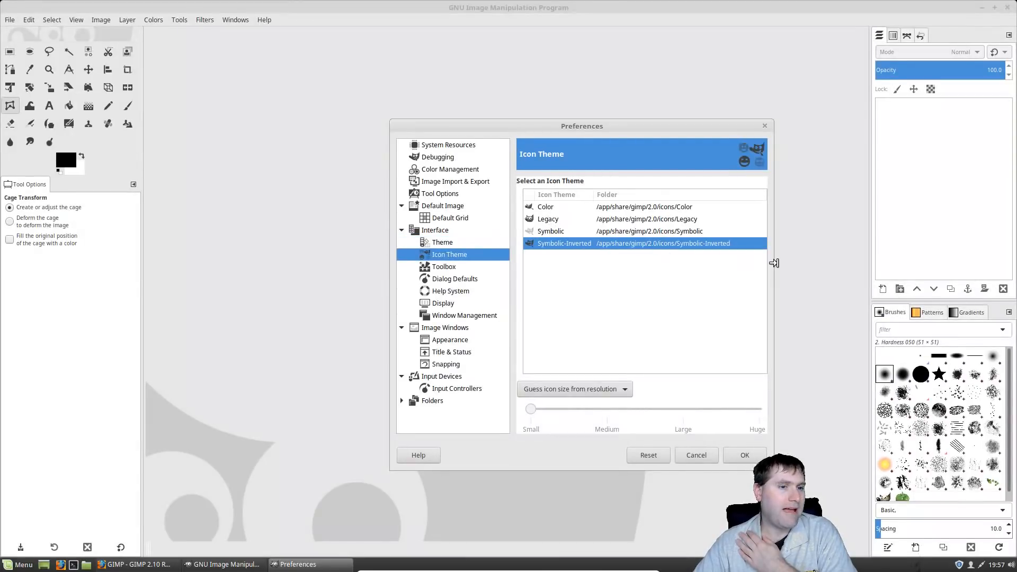
click(667, 219)
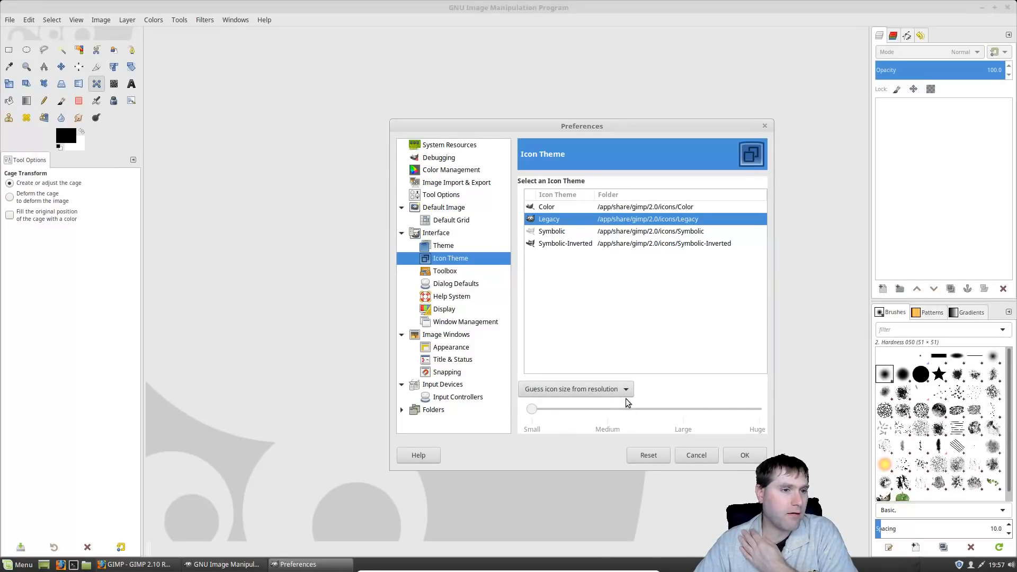
click(547, 232)
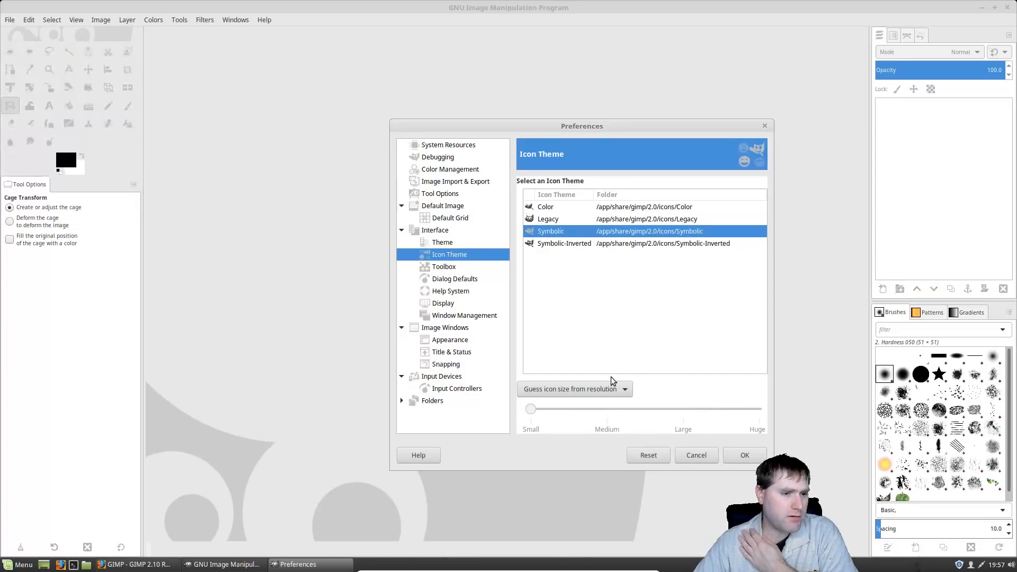
click(548, 220)
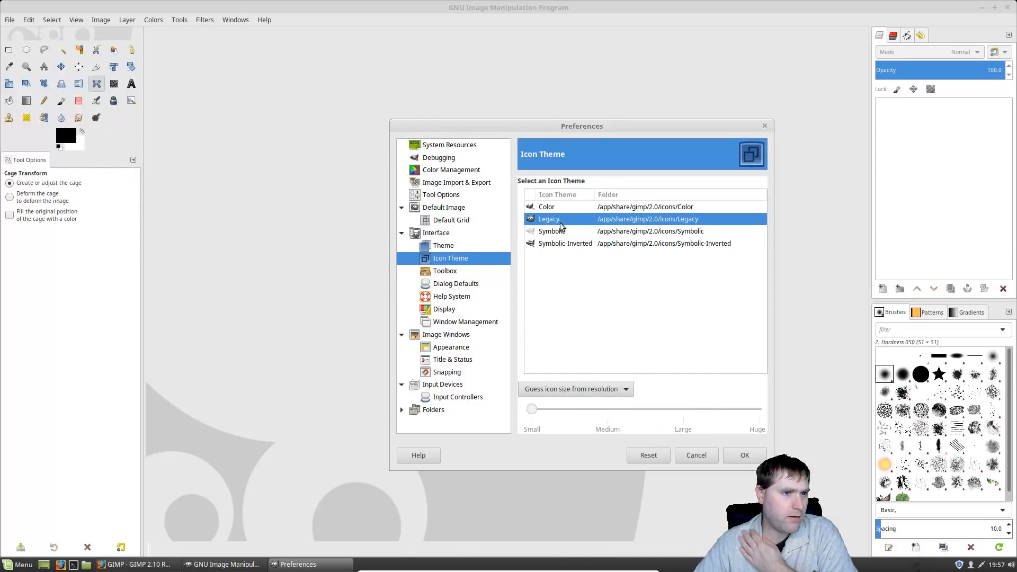
Step: Switch the Legacy icons to a custom icon size, try Huge and reduce it to Large
click(625, 394)
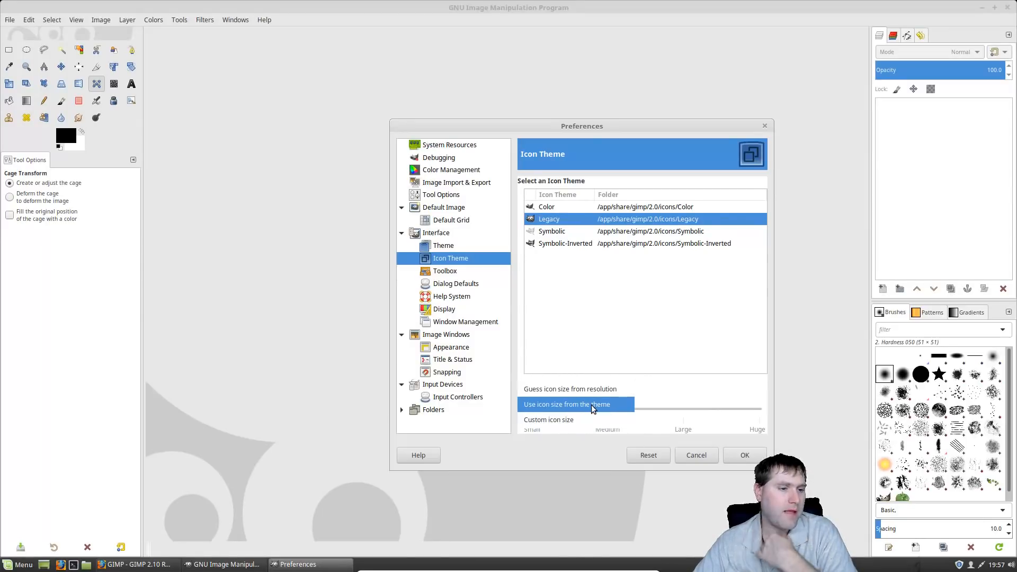
click(579, 419)
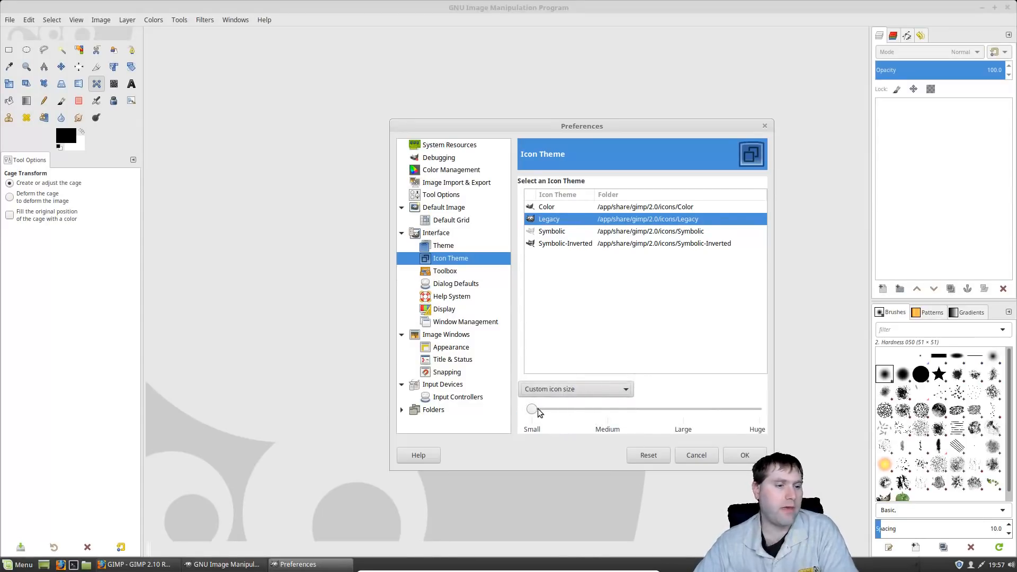
drag(558, 408, 759, 412)
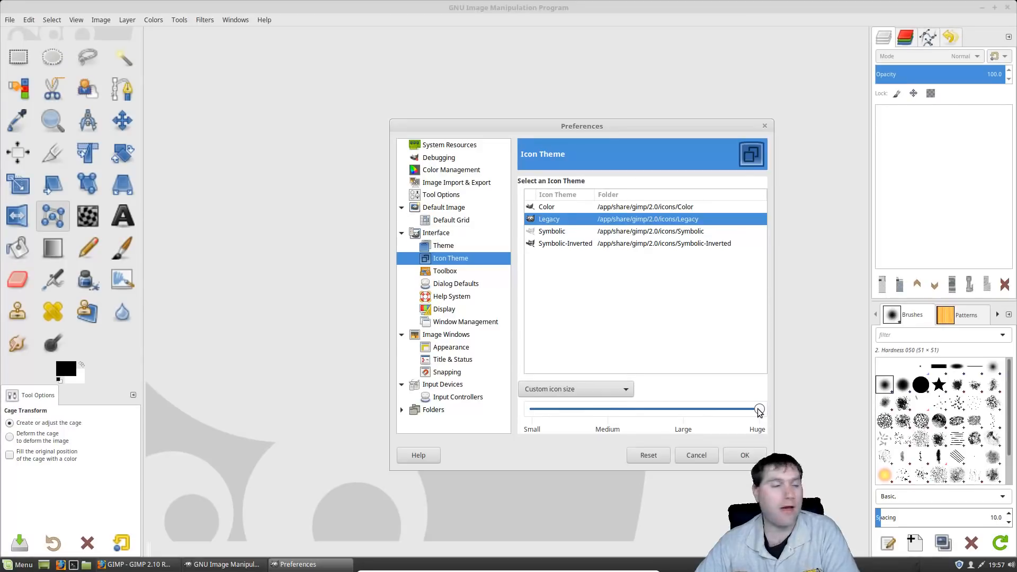
drag(759, 412, 683, 411)
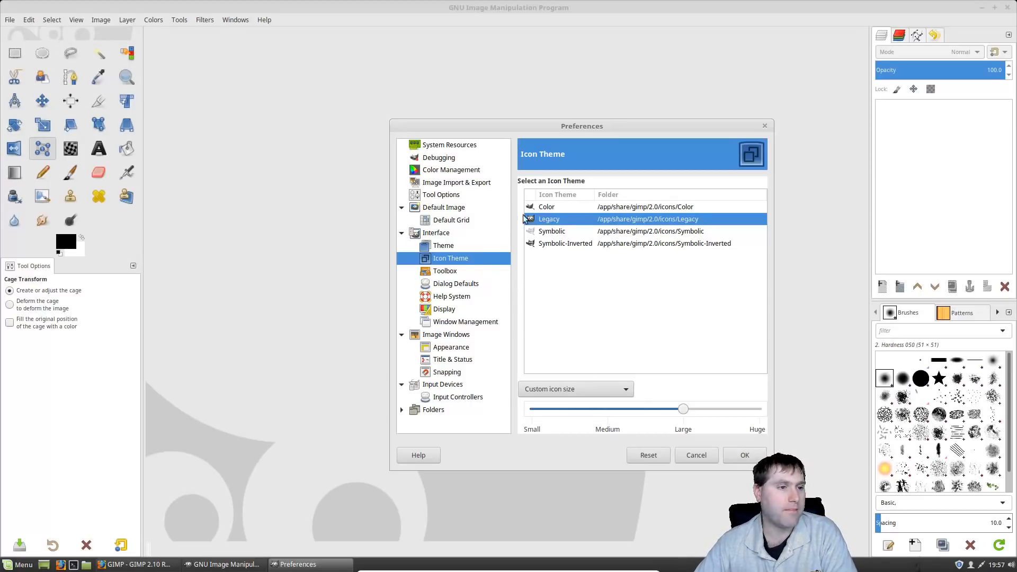
Step: Look through the Toolbox preferences and their list of configurable tools
click(458, 270)
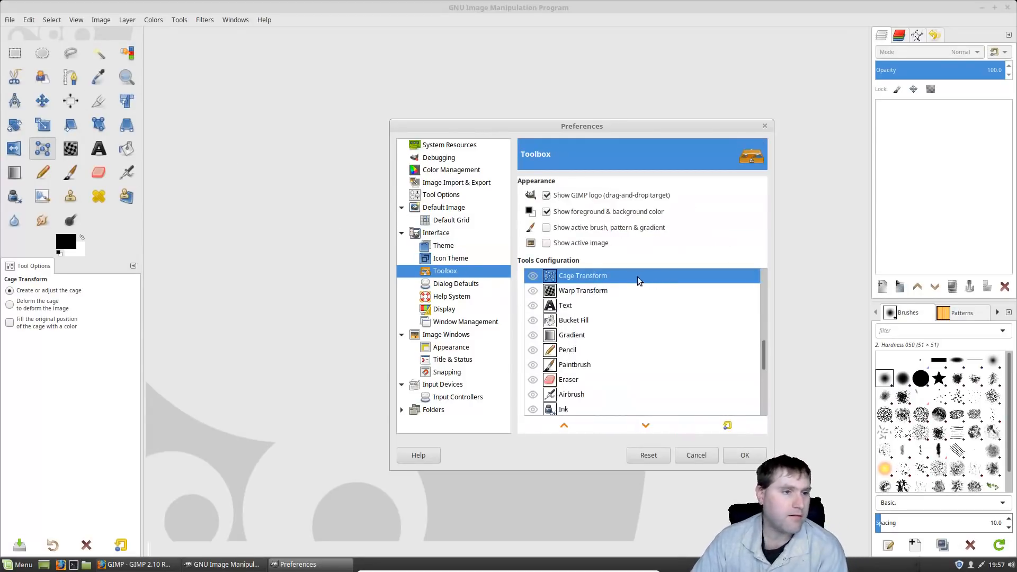
scroll(587, 328, down, 1)
scroll(585, 331, down, 2)
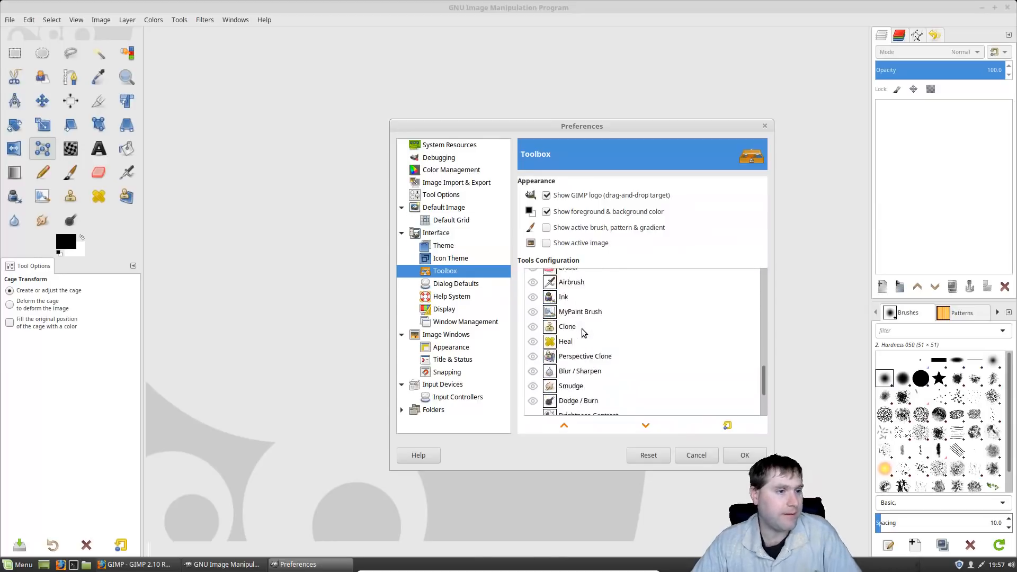
Step: Examine the System Resources preferences, trying to raise the number of threads and checking the thumbnail size options
click(439, 147)
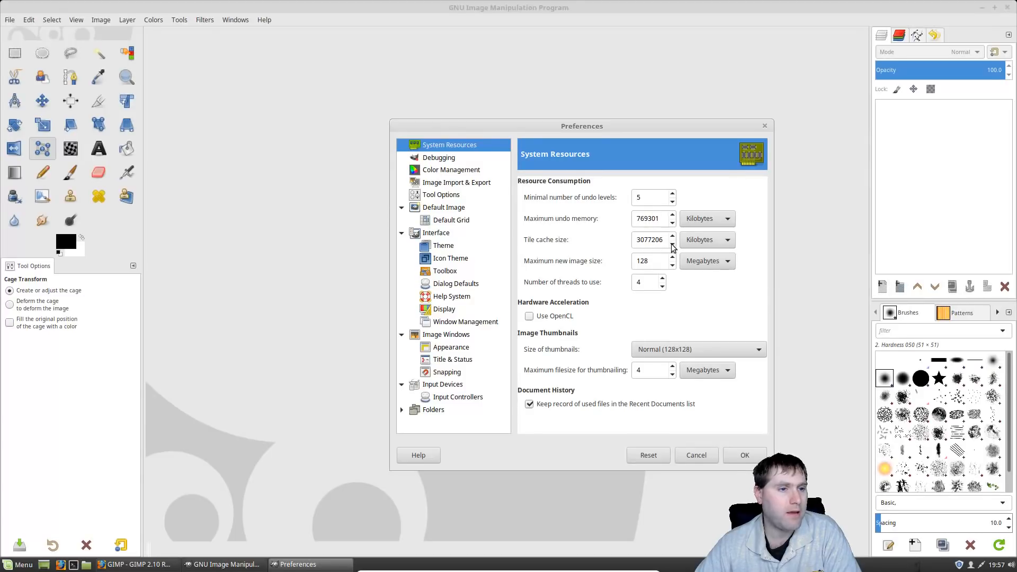
click(662, 280)
click(662, 280)
click(662, 279)
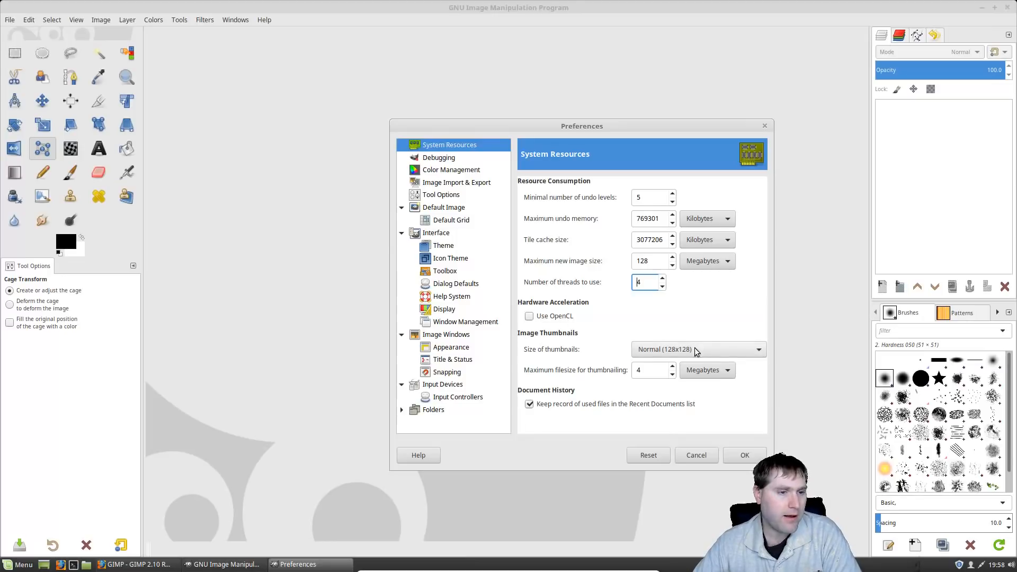
click(760, 352)
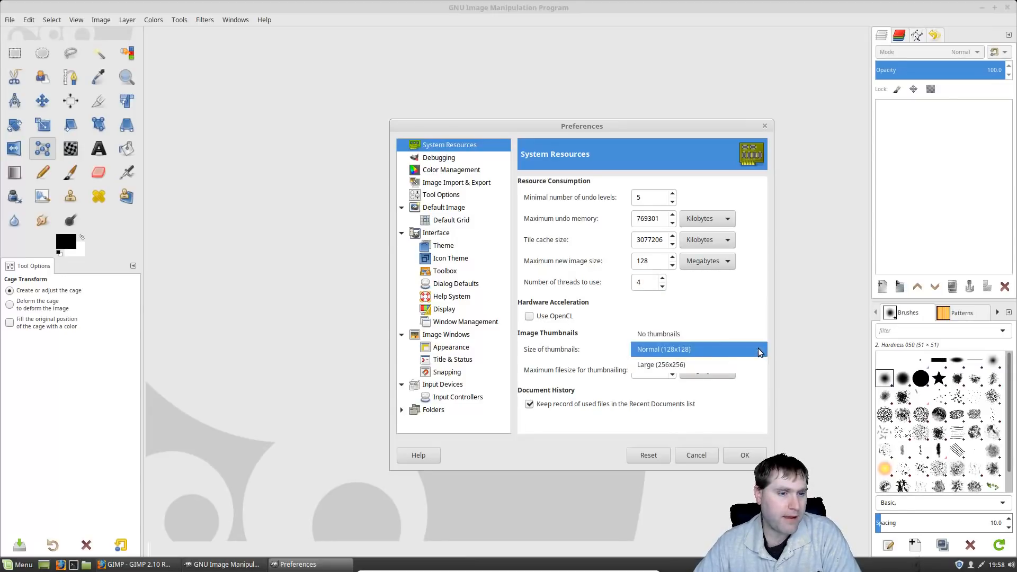
click(745, 350)
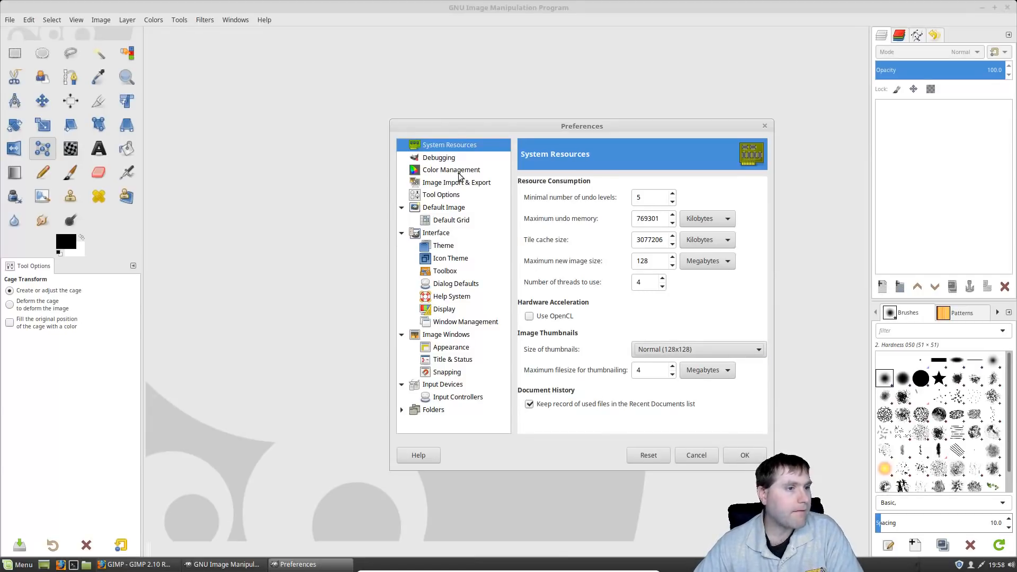
Step: Look over the Debugging page and the display, soft-proofing and profile settings of the Color Management preferences
click(437, 159)
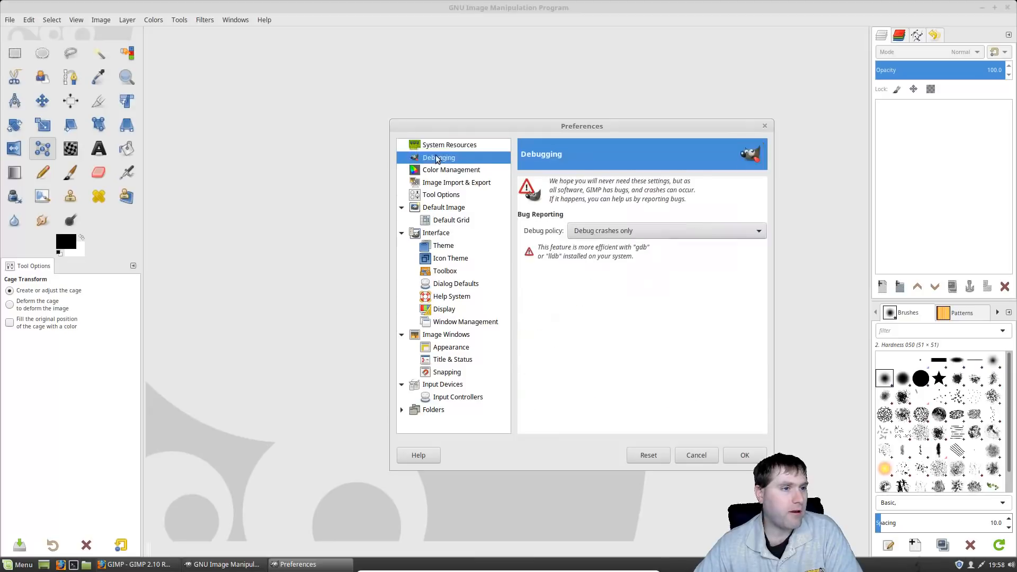
click(432, 170)
click(723, 210)
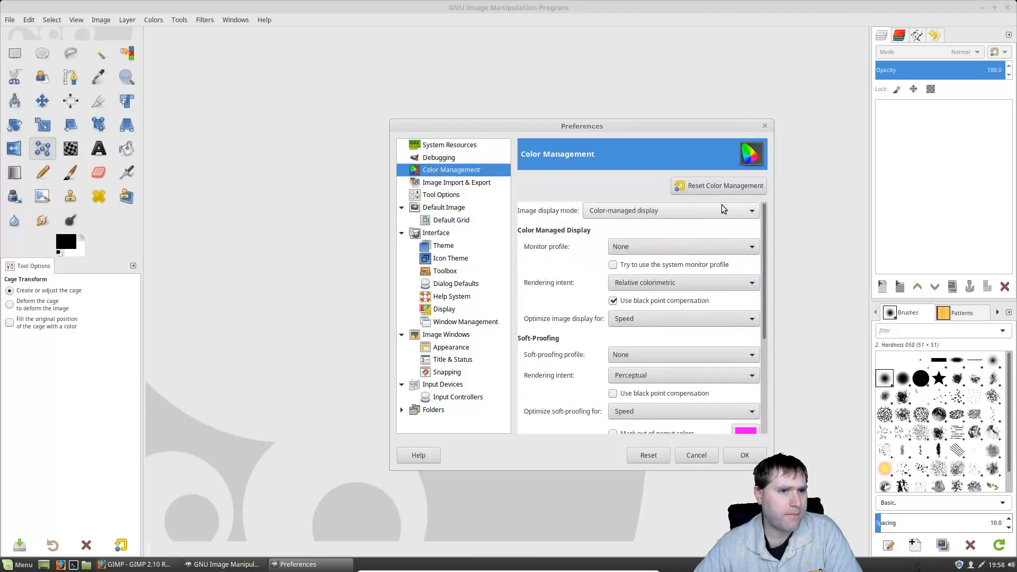
click(723, 210)
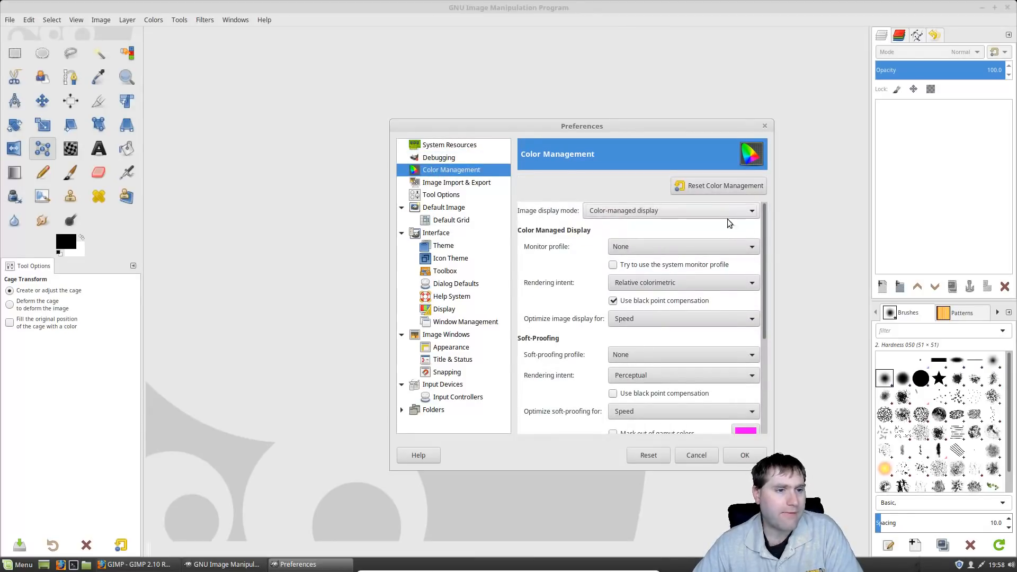
click(725, 246)
click(725, 246)
scroll(531, 294, down, 5)
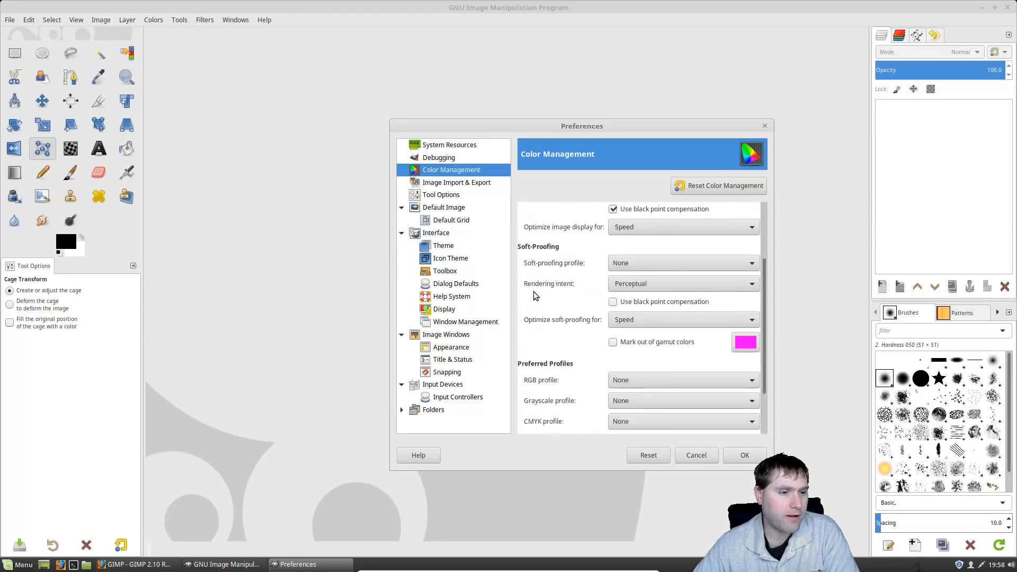
scroll(533, 306, up, 5)
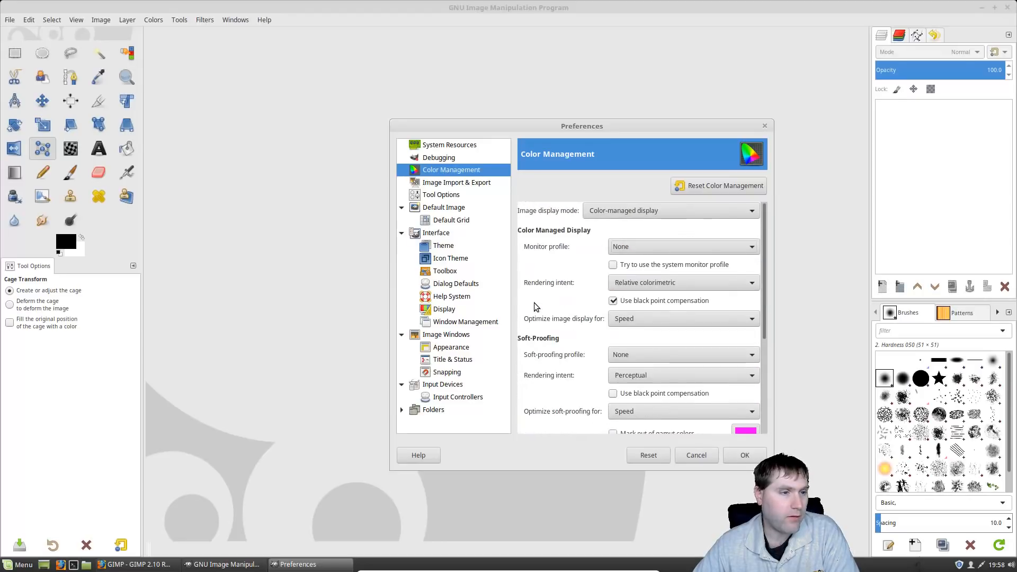
Step: Browse the preferences from Image Import & Export and Tool Options through Default Grid and Toolbox to Dialog Defaults
click(458, 183)
click(443, 195)
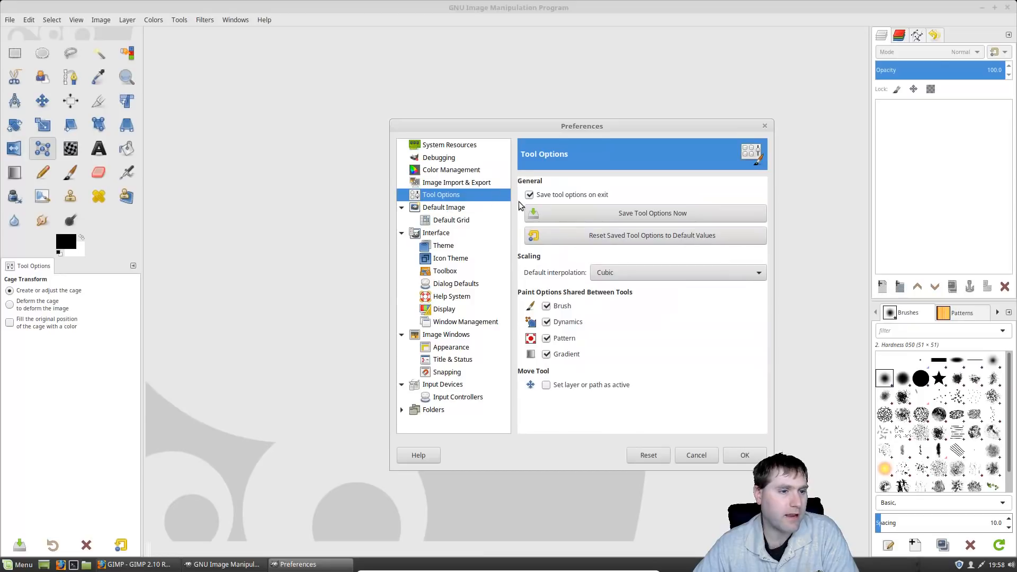
click(436, 210)
click(448, 221)
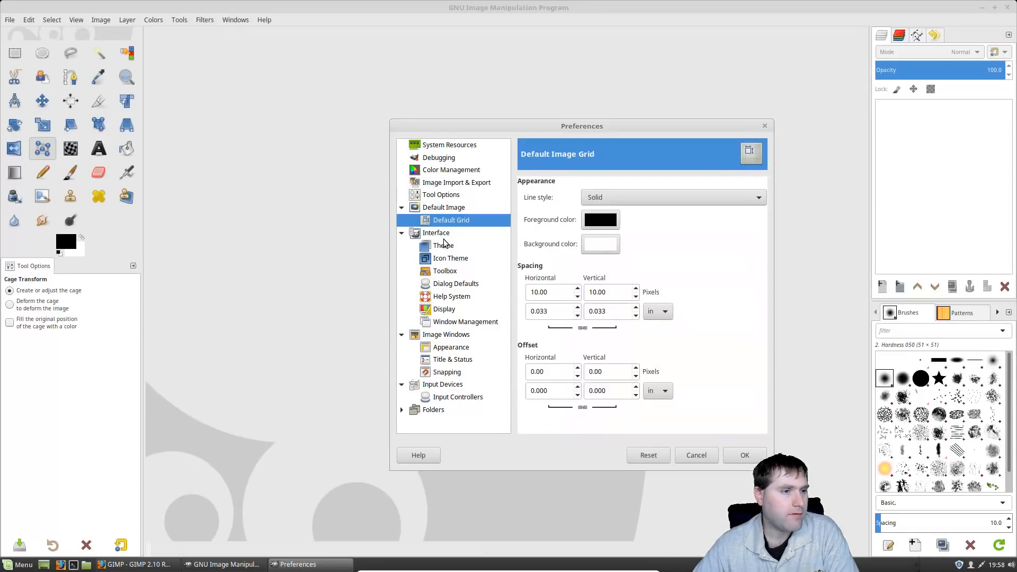
click(452, 275)
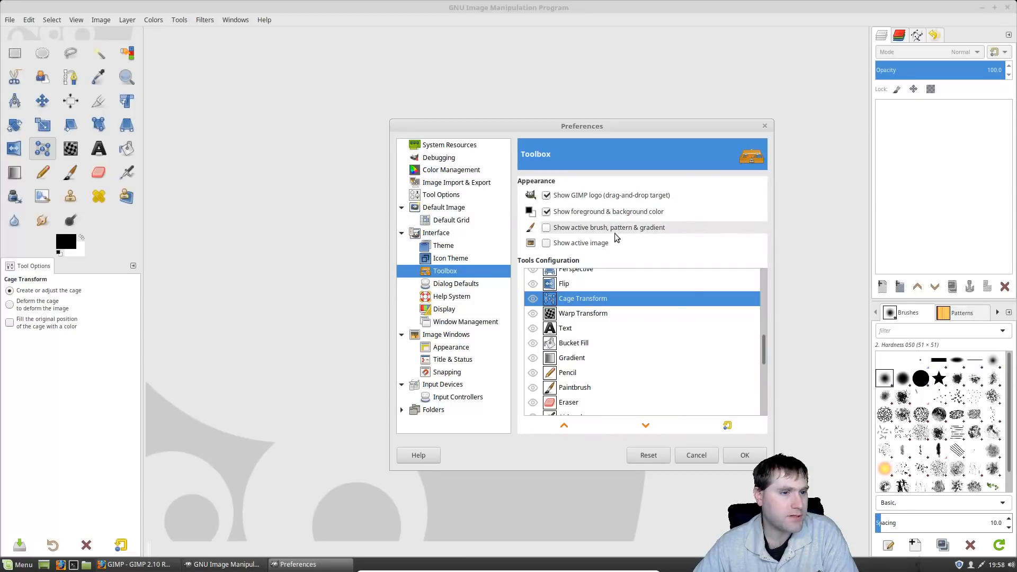
click(464, 285)
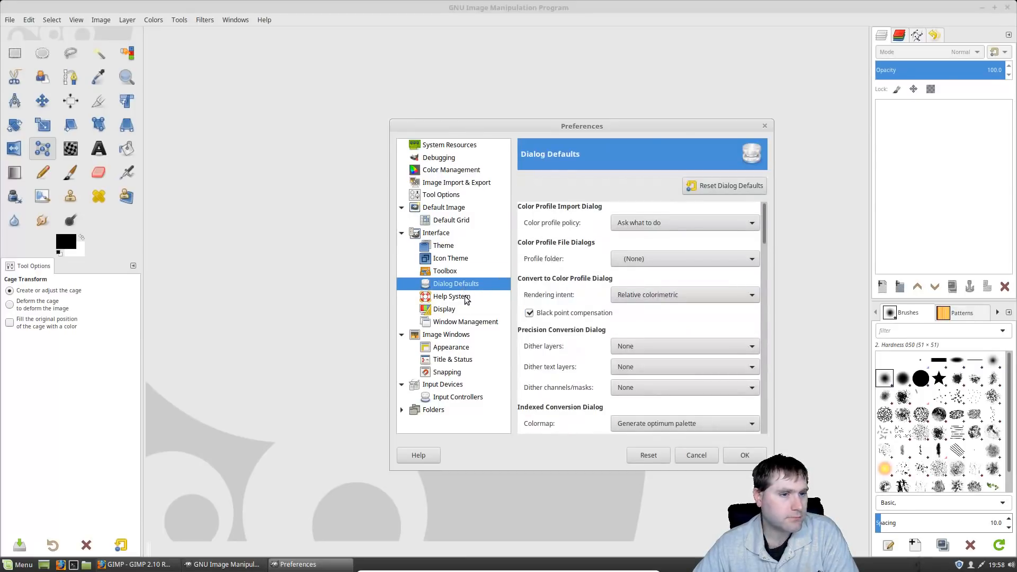
Step: Review the Help System, Display, image window and Input Controllers preferences and leave the preferences without saving any changes
click(467, 298)
click(453, 309)
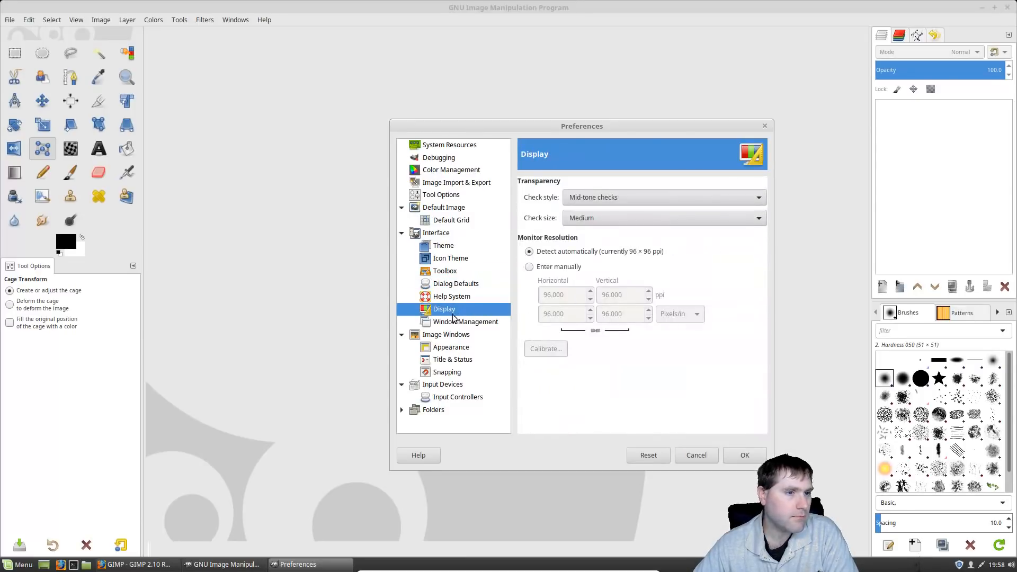
click(451, 352)
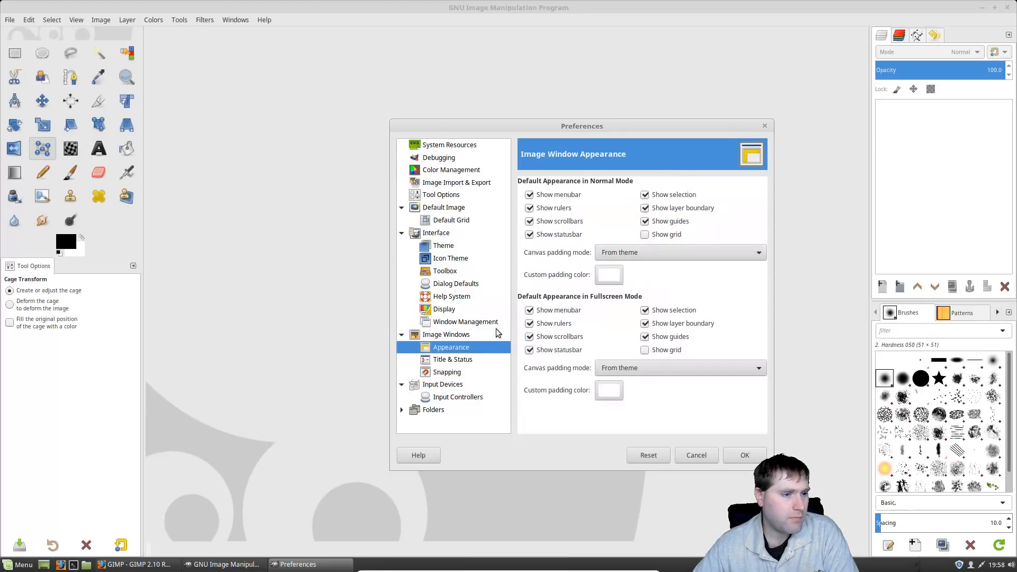
click(454, 361)
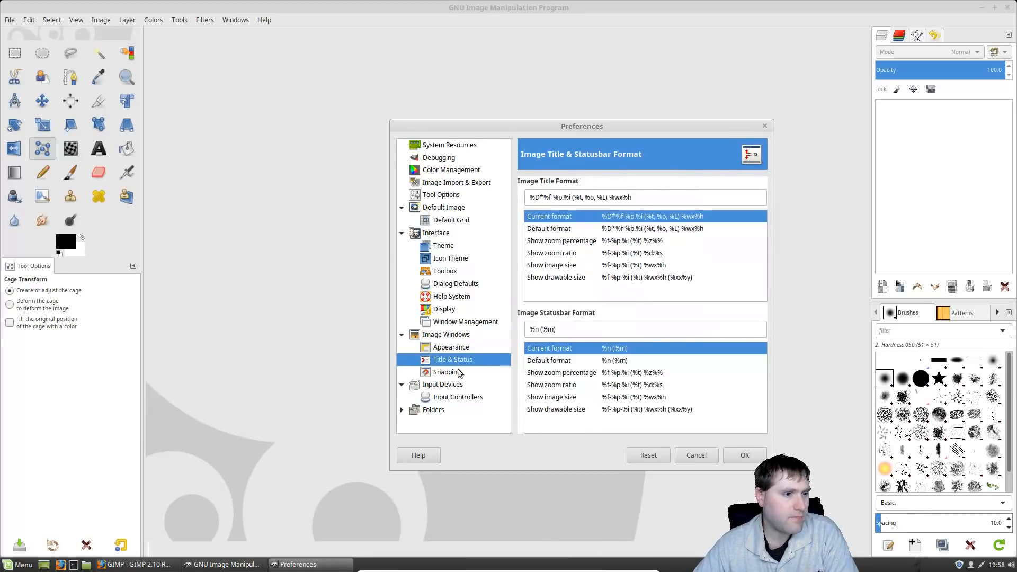
click(458, 372)
click(466, 397)
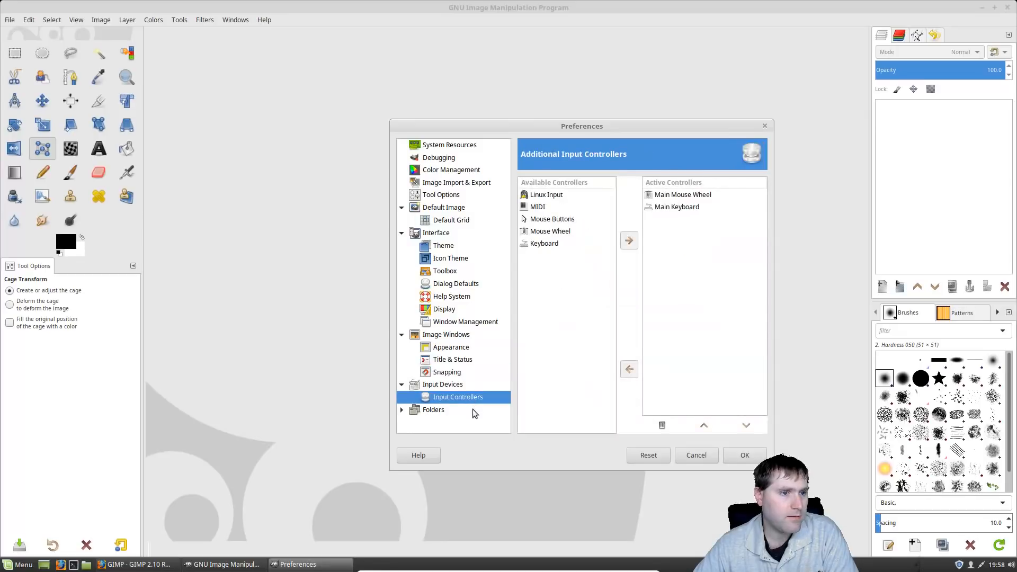
click(700, 458)
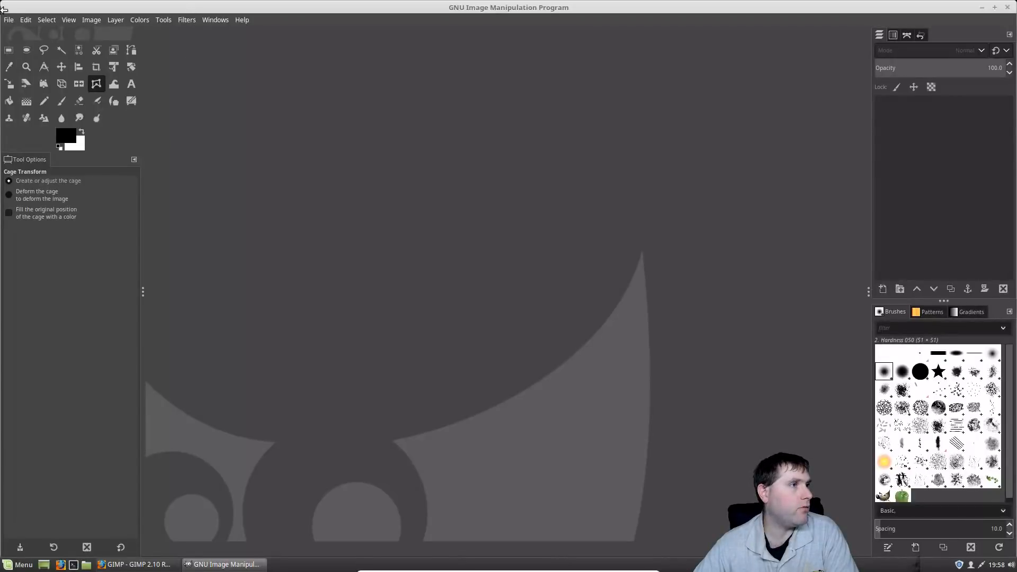
Step: Reopen the preferences, set the interface theme to System and the icon theme to Legacy, and apply the changes
click(25, 20)
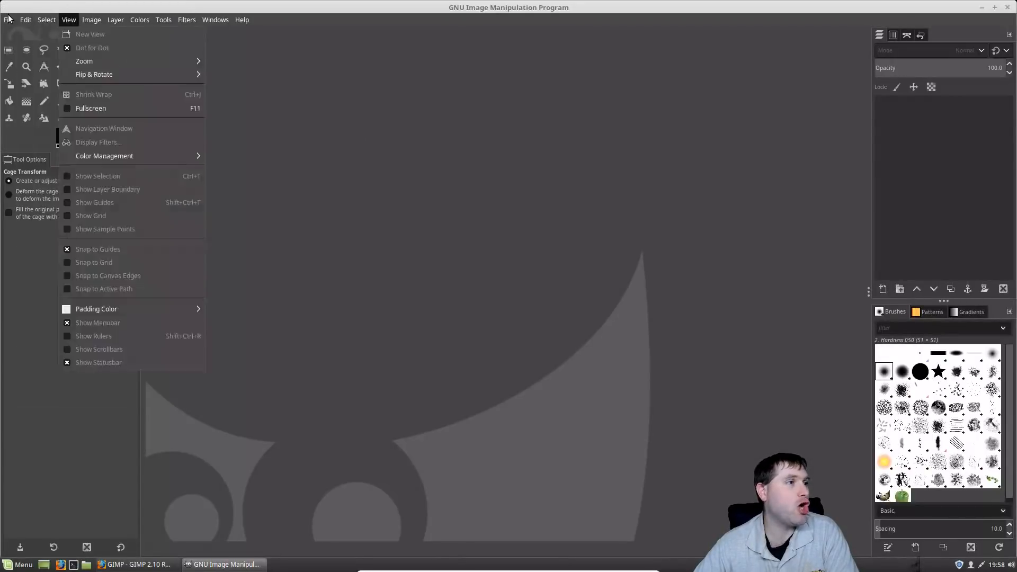
click(43, 343)
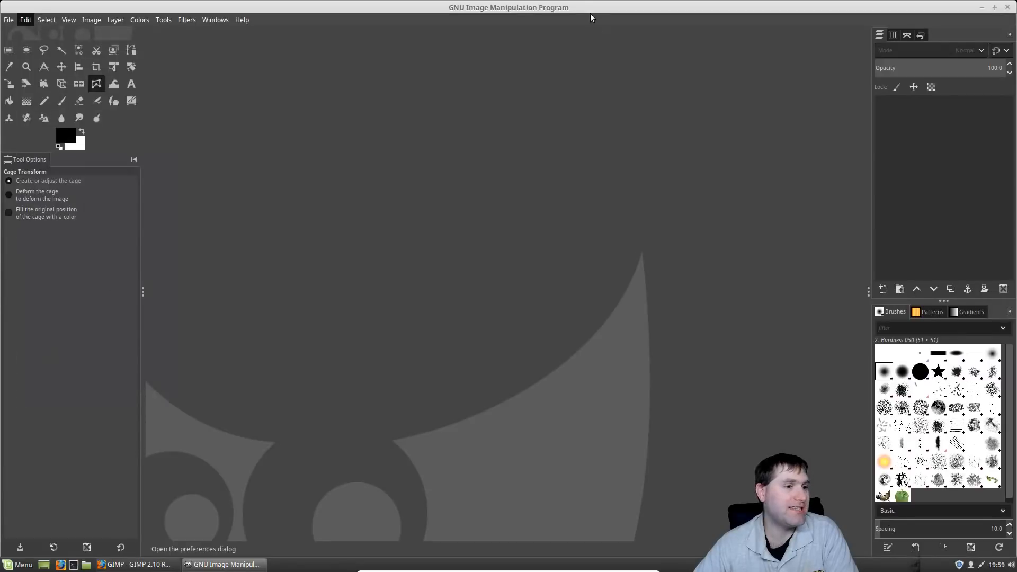
click(440, 242)
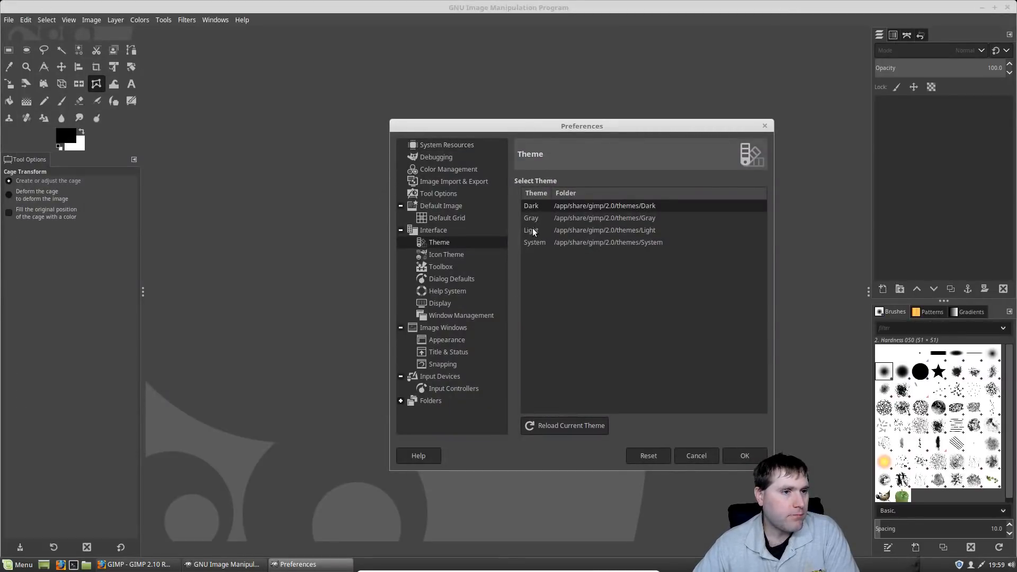
click(531, 228)
click(447, 254)
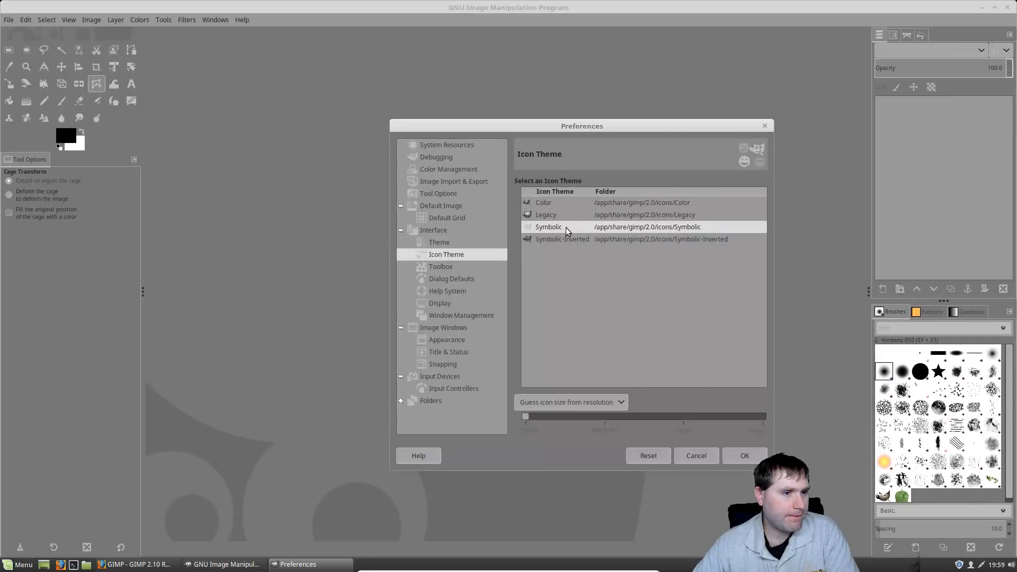
click(440, 243)
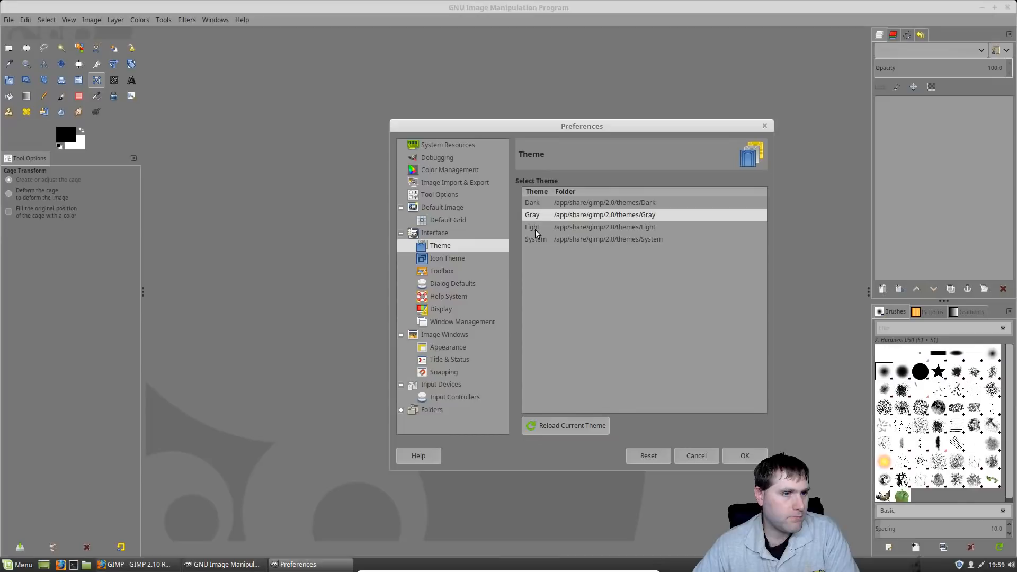
click(527, 238)
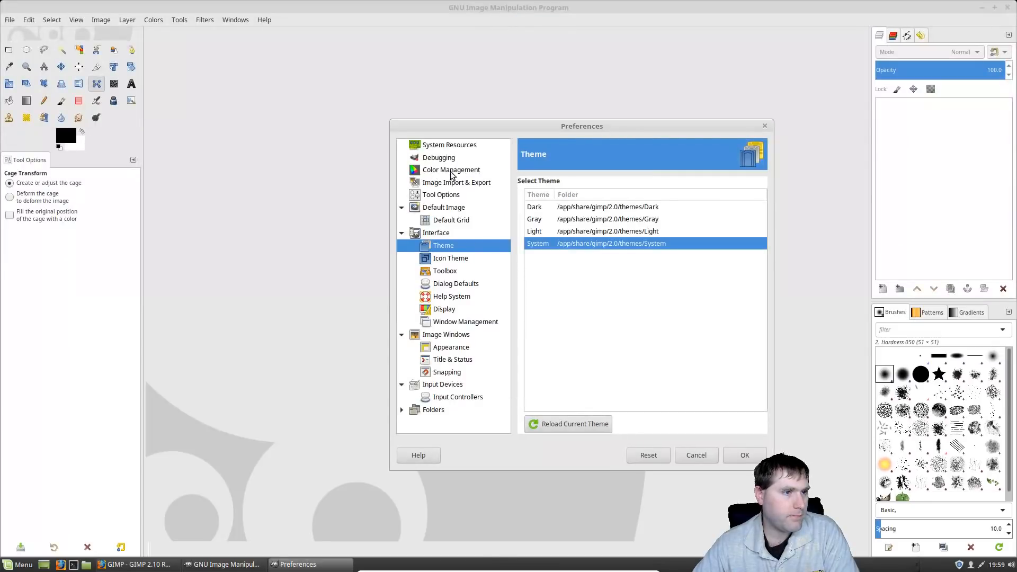
click(464, 149)
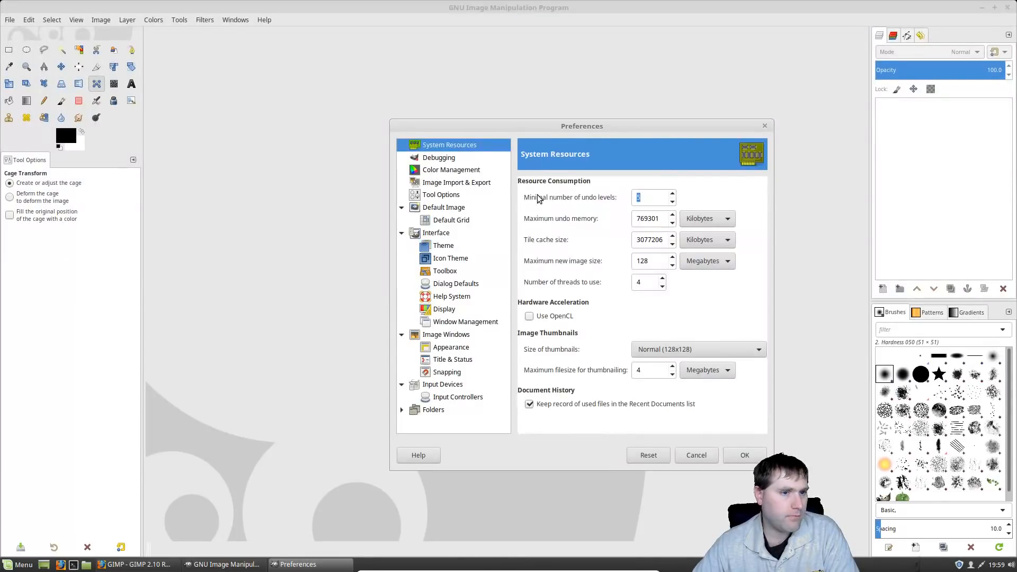
click(741, 455)
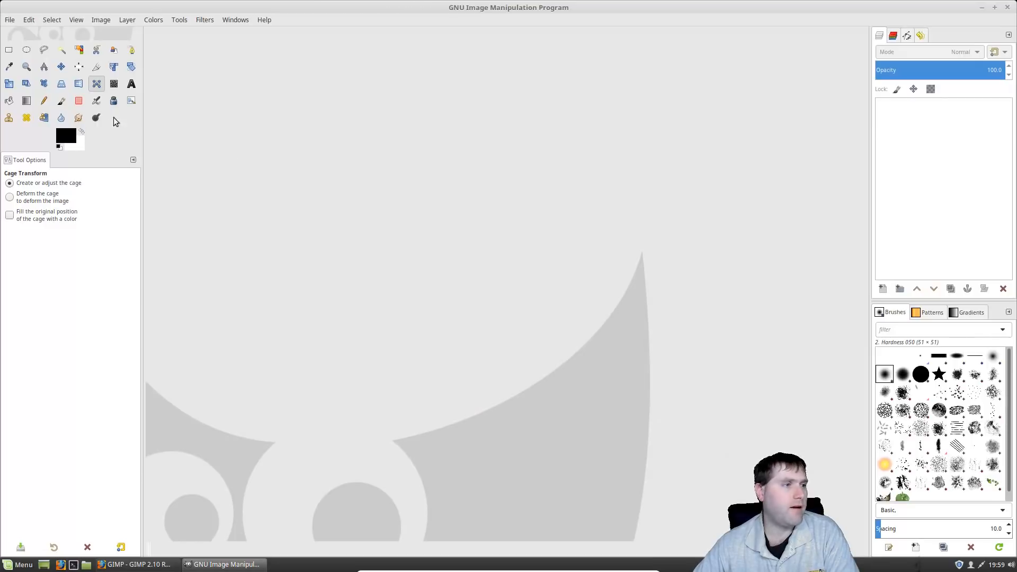
Step: Reopen the preferences, switch the icon theme to a custom icon size of Large, and apply the change
click(11, 20)
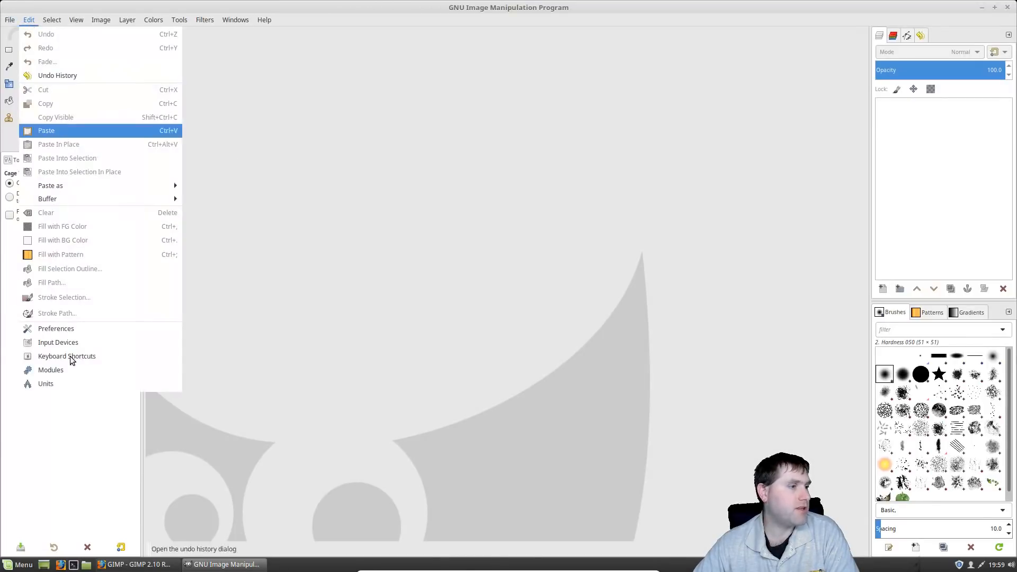
click(68, 328)
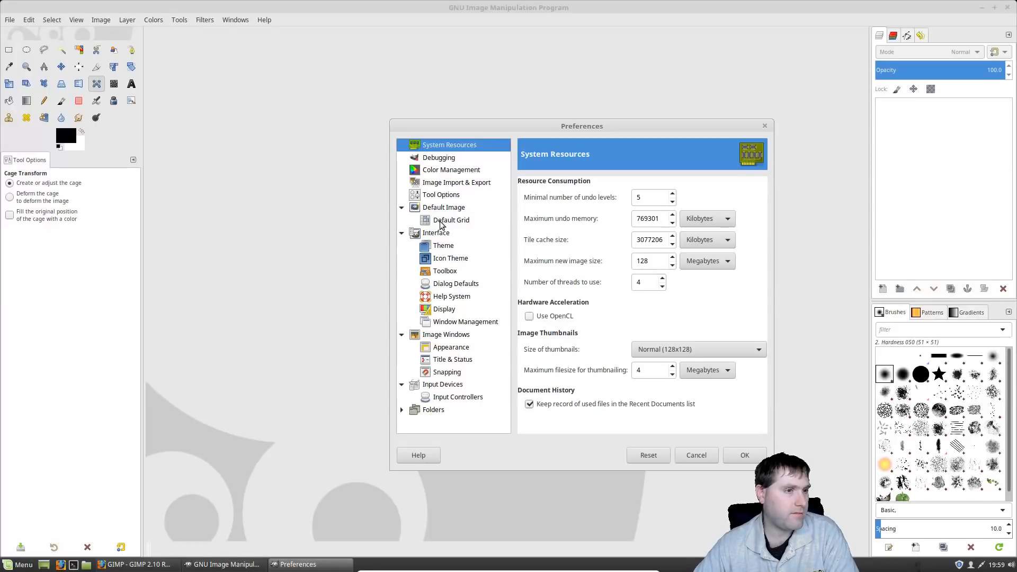
click(444, 258)
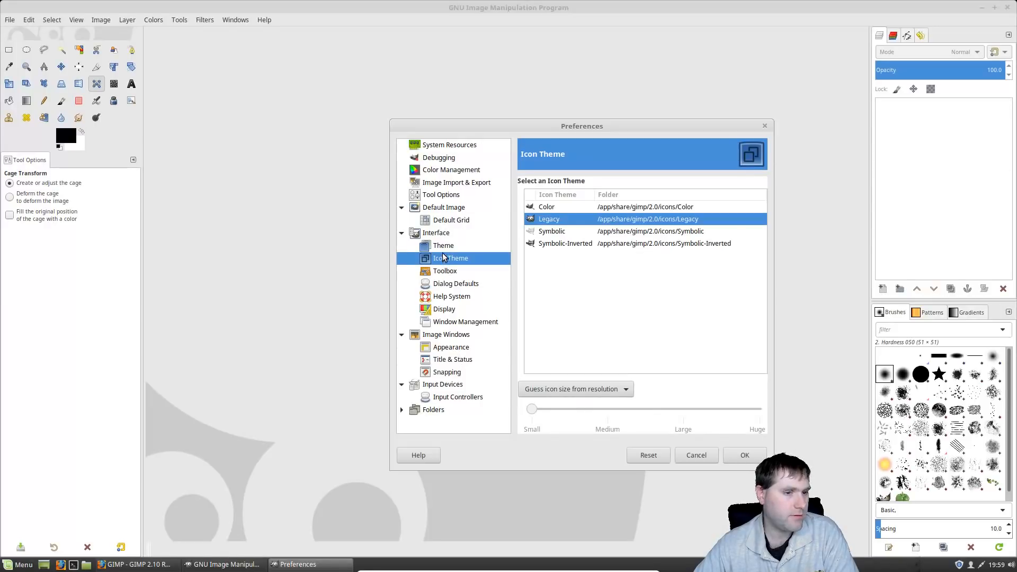
click(546, 390)
click(544, 416)
drag(544, 411, 682, 412)
key(Return)
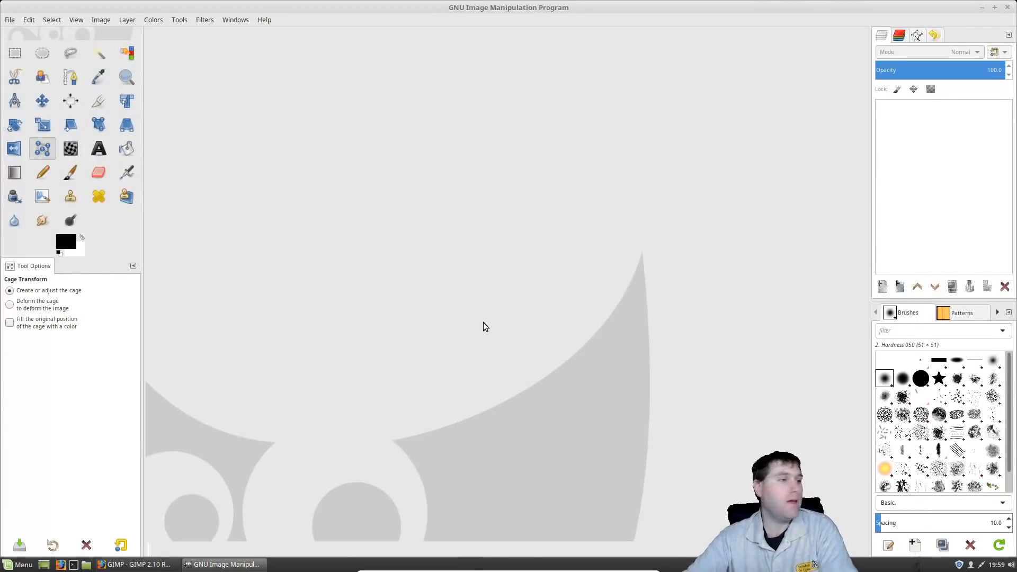
Step: Start creating a new image and show the advanced options of its settings
click(12, 20)
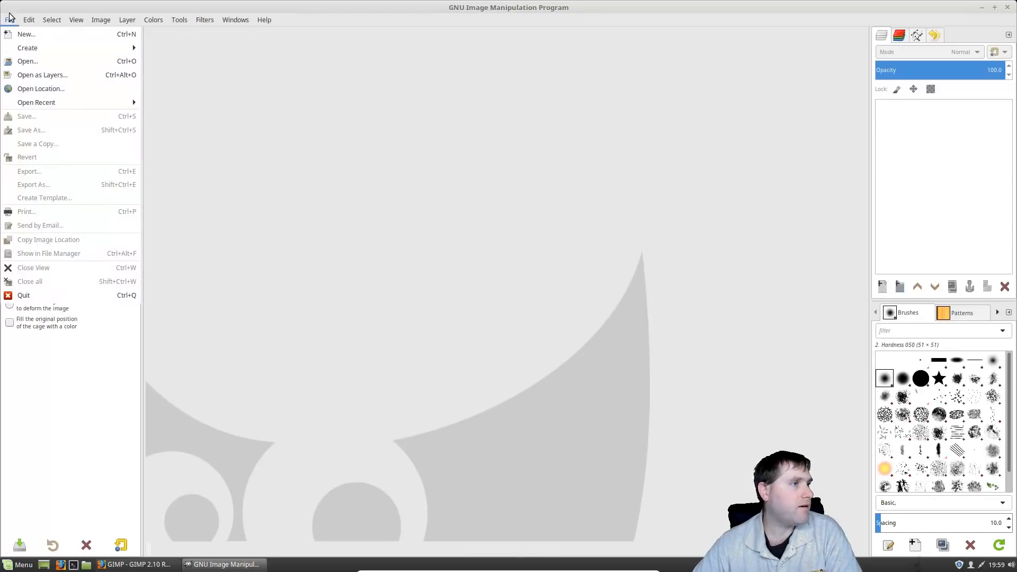
mouse_move(29, 20)
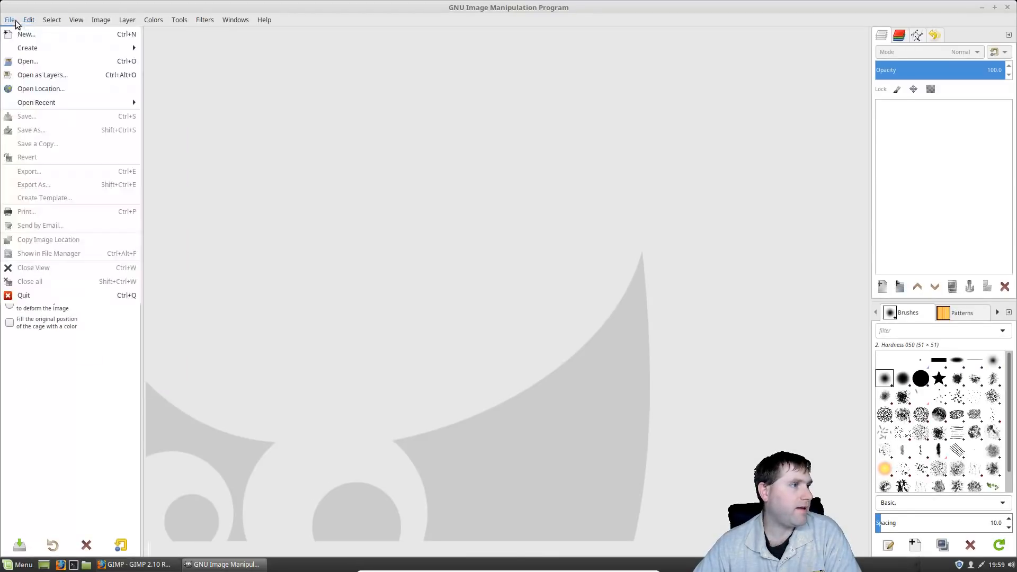
click(29, 21)
click(9, 19)
click(45, 34)
drag(154, 12, 494, 189)
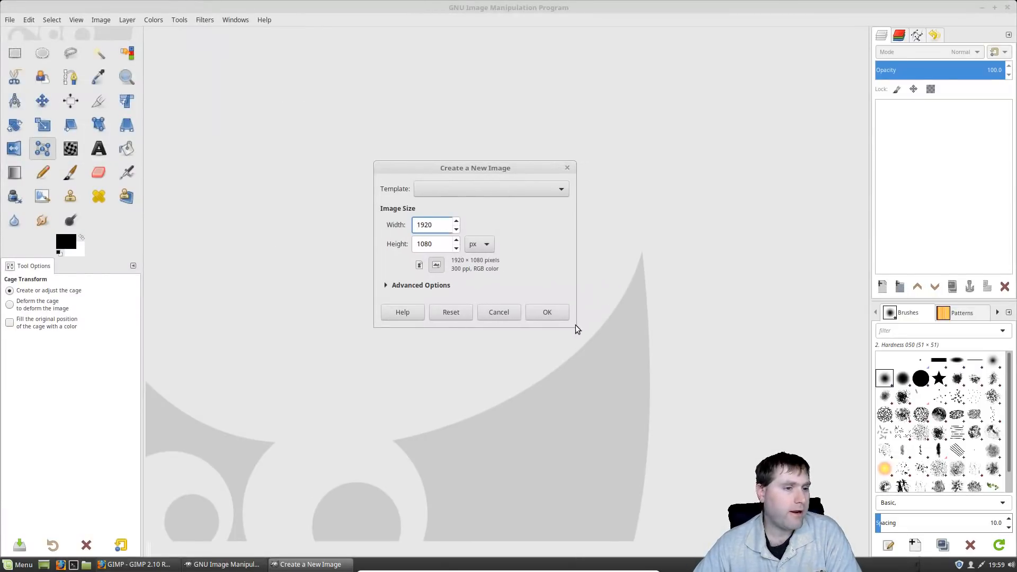
click(398, 287)
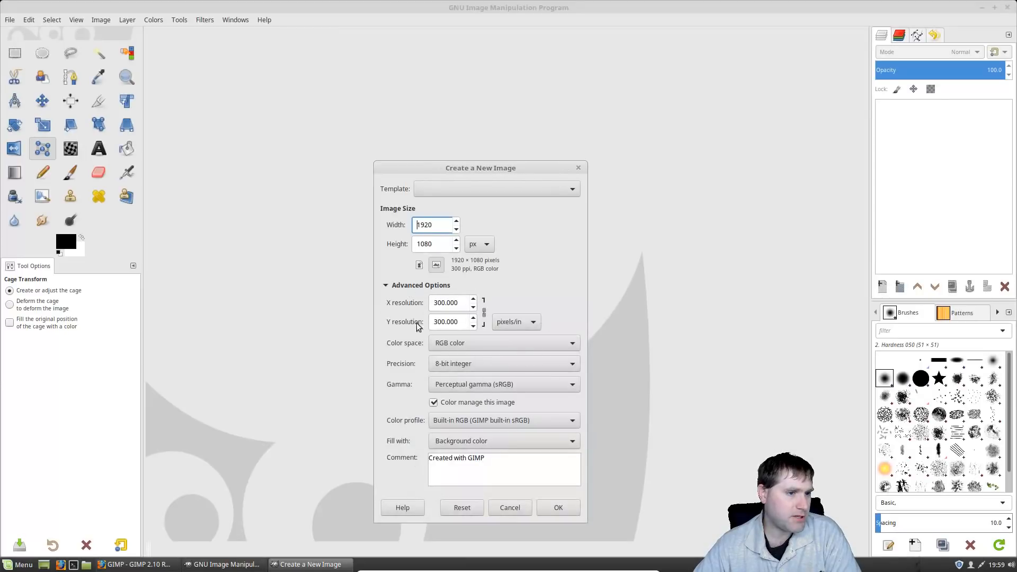
Step: Check the color space, precision and gamma choices, and create the 1920 × 1080 px image in 8-bit integer RGB
click(479, 341)
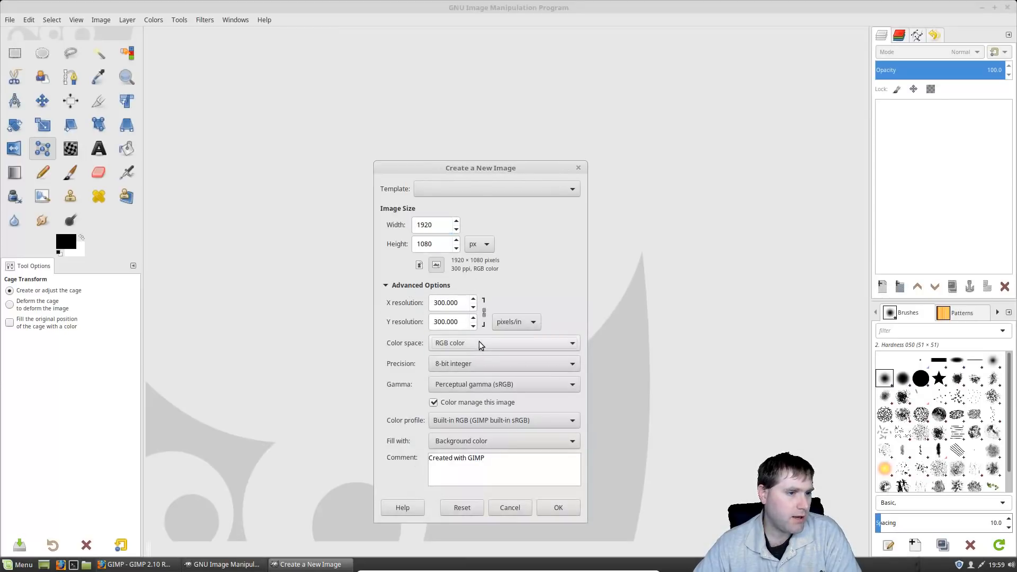
click(478, 343)
click(563, 344)
click(553, 344)
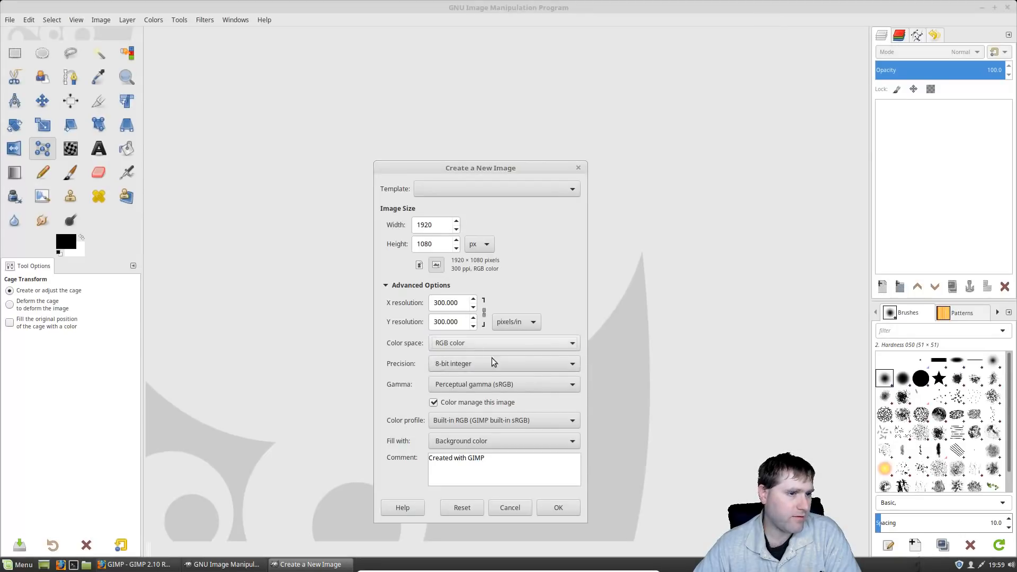
click(568, 368)
click(567, 365)
click(566, 364)
click(566, 365)
click(567, 385)
click(561, 385)
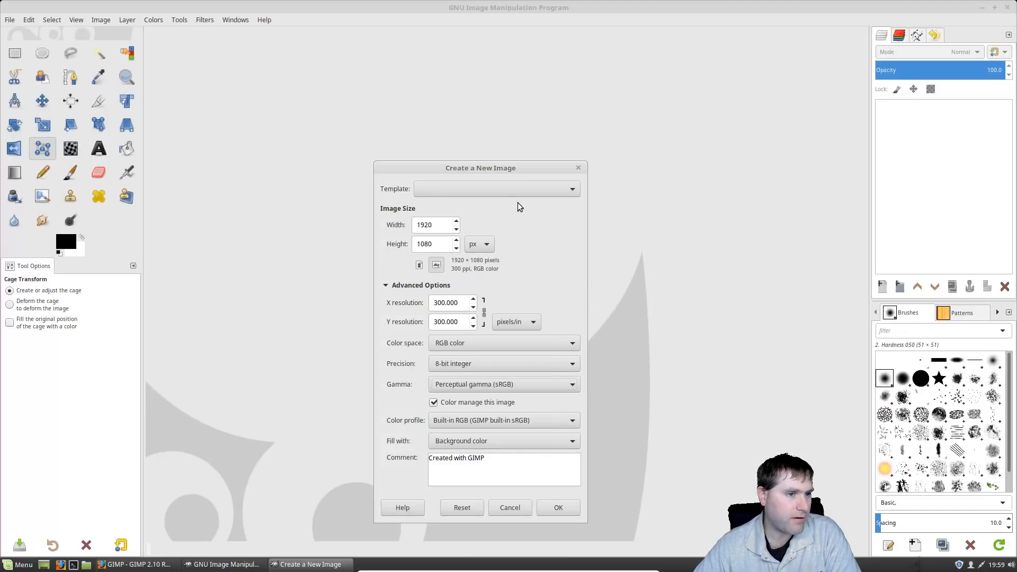
click(558, 507)
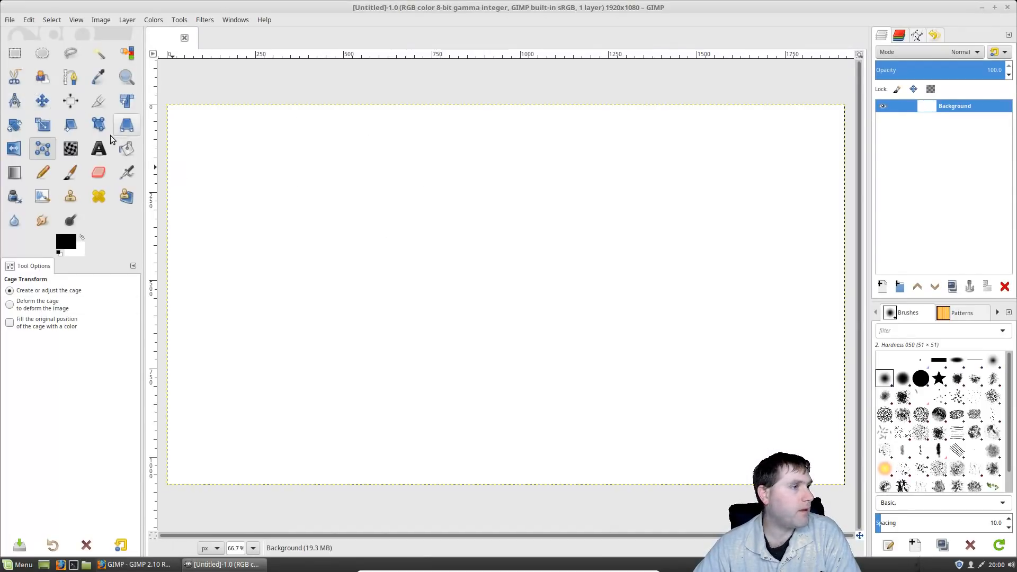
Step: Add the text "Test Text" in 62 px Sans-serif to the upper part of the canvas
click(99, 148)
click(315, 203)
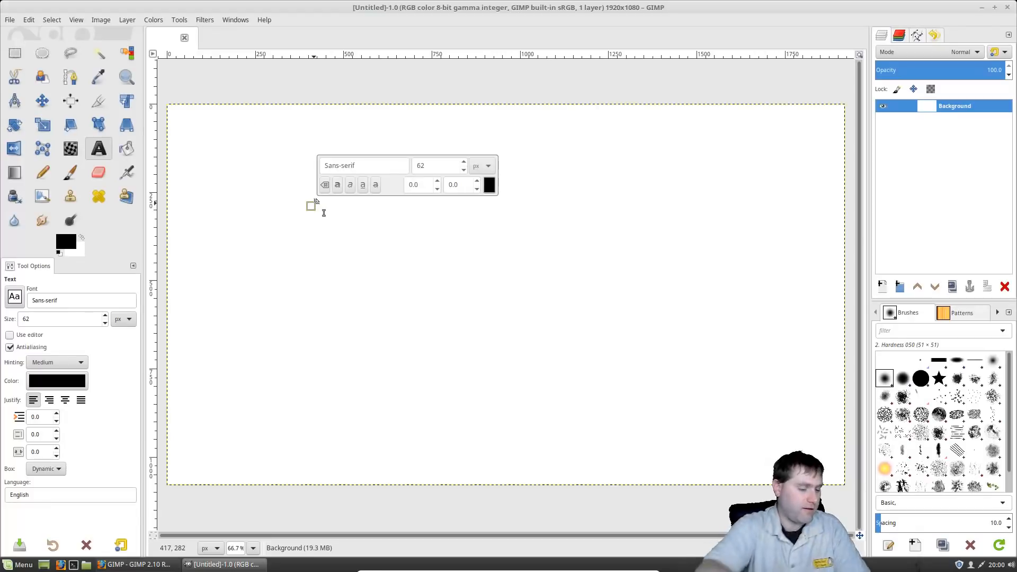
text(Test)
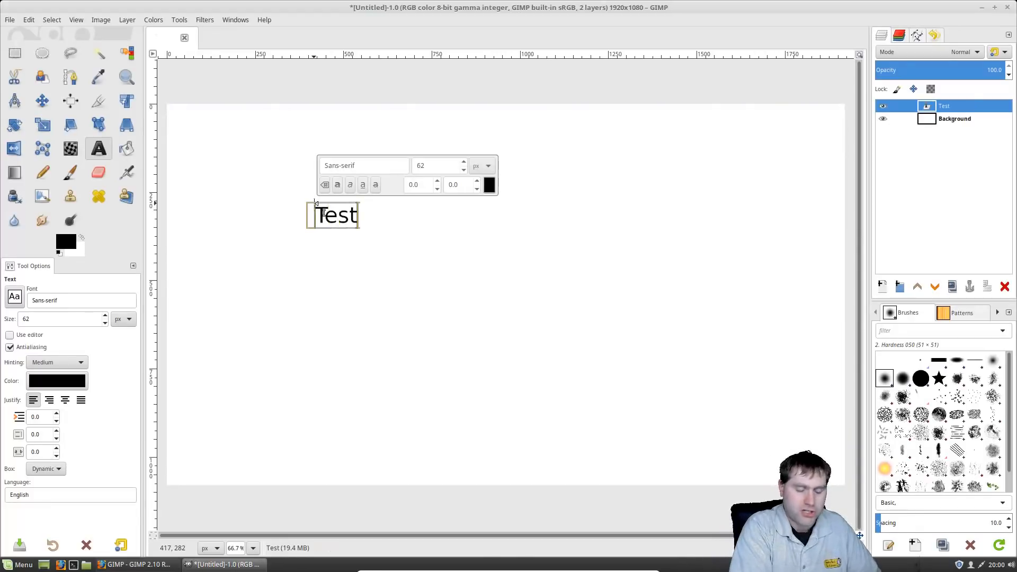
text( Text)
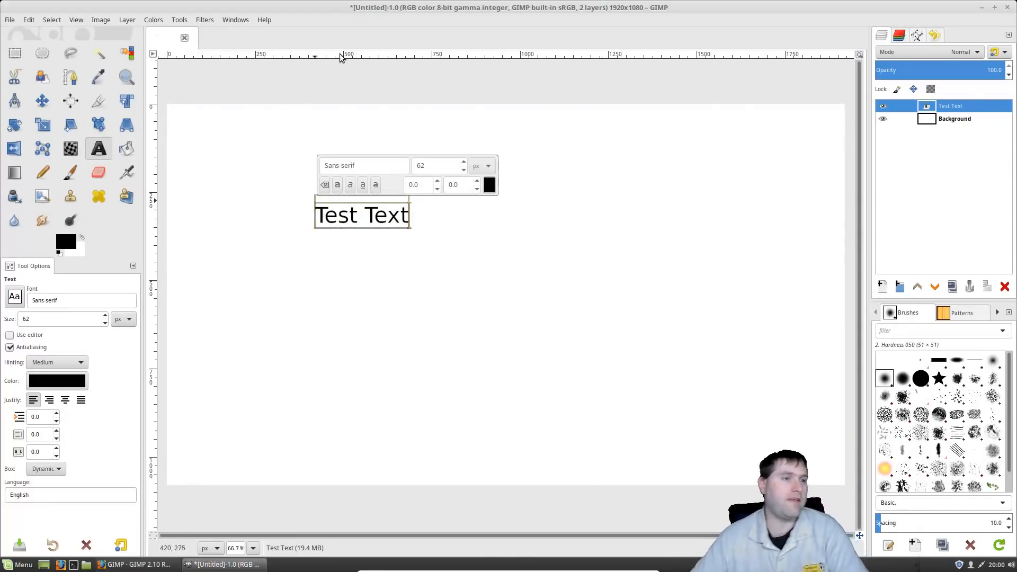
Step: Enlarge the text to about 197 px and set the font size of its first two letters to 196 px
key(ctrl+a)
drag(465, 165, 464, 165)
click(323, 255)
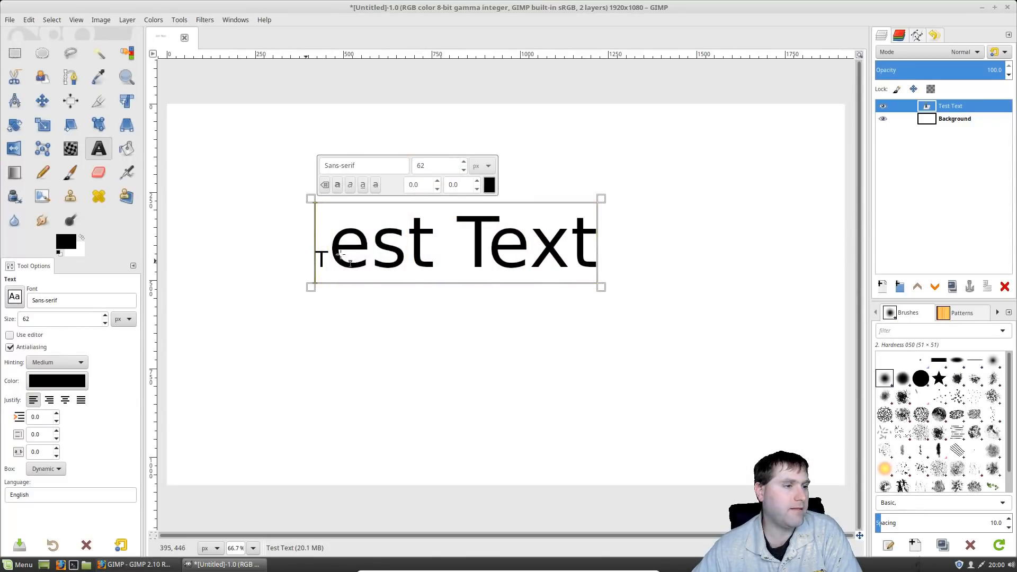
drag(349, 255, 300, 258)
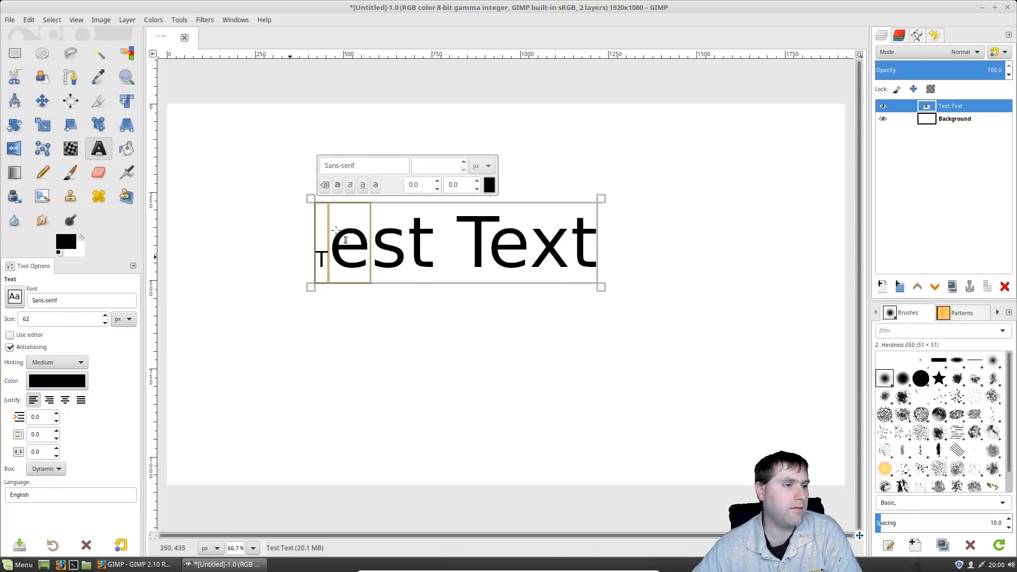
click(463, 161)
drag(464, 162, 463, 162)
double_click(436, 169)
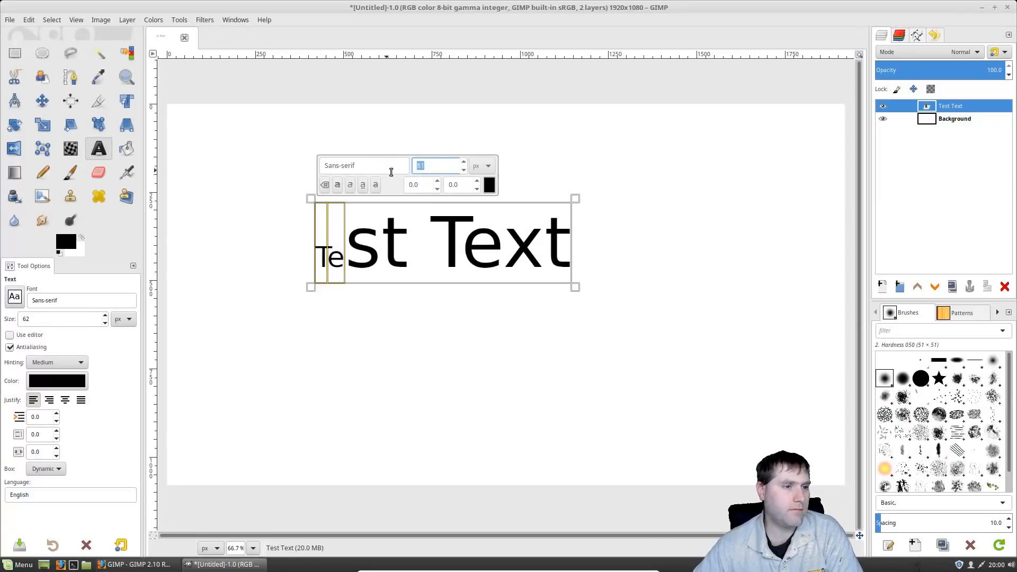
text(196)
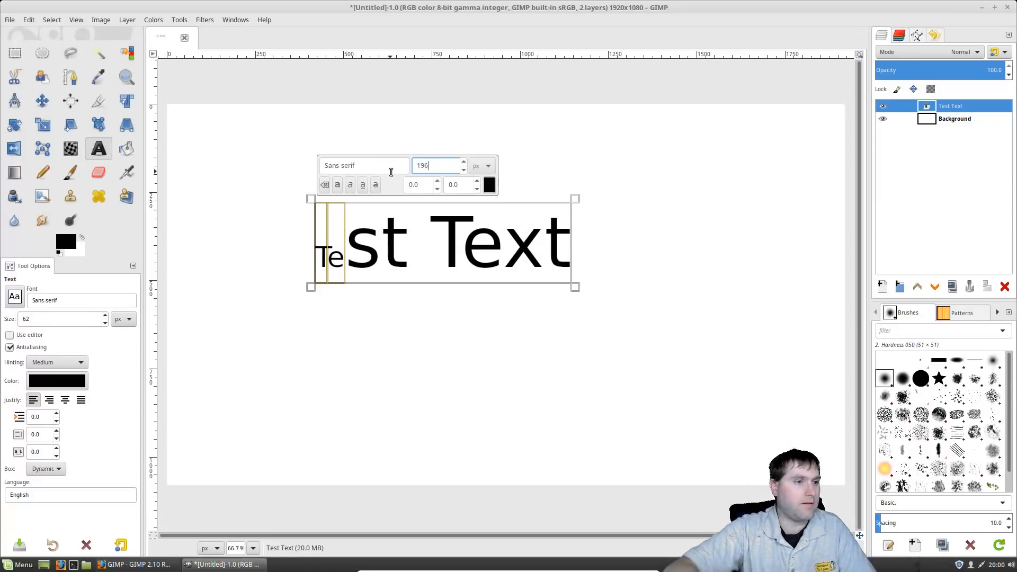
click(425, 271)
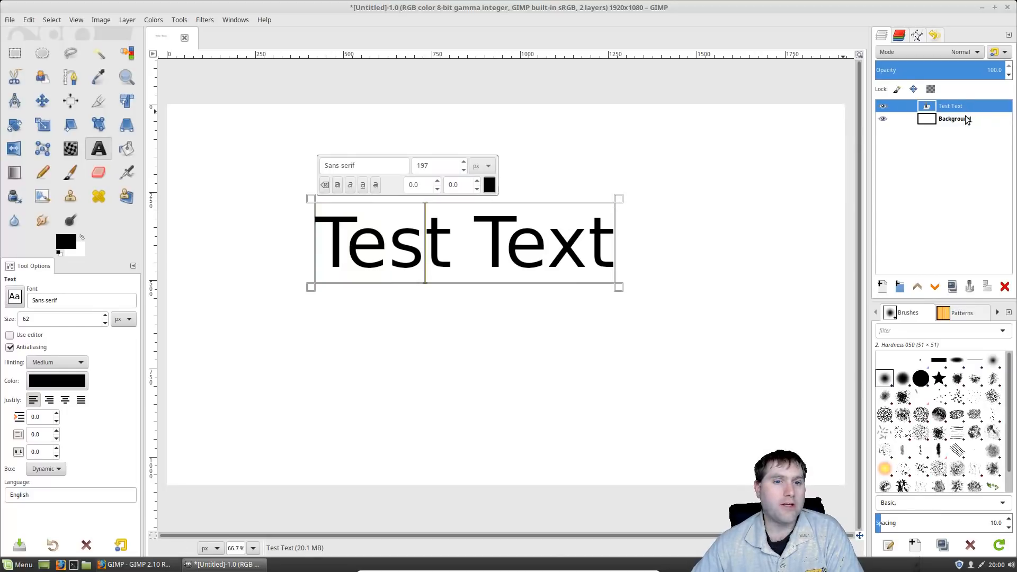
Step: Open the Drop Shadow filter for the Test Text layer and compare the text with the preview off and on
click(967, 119)
click(921, 109)
click(205, 20)
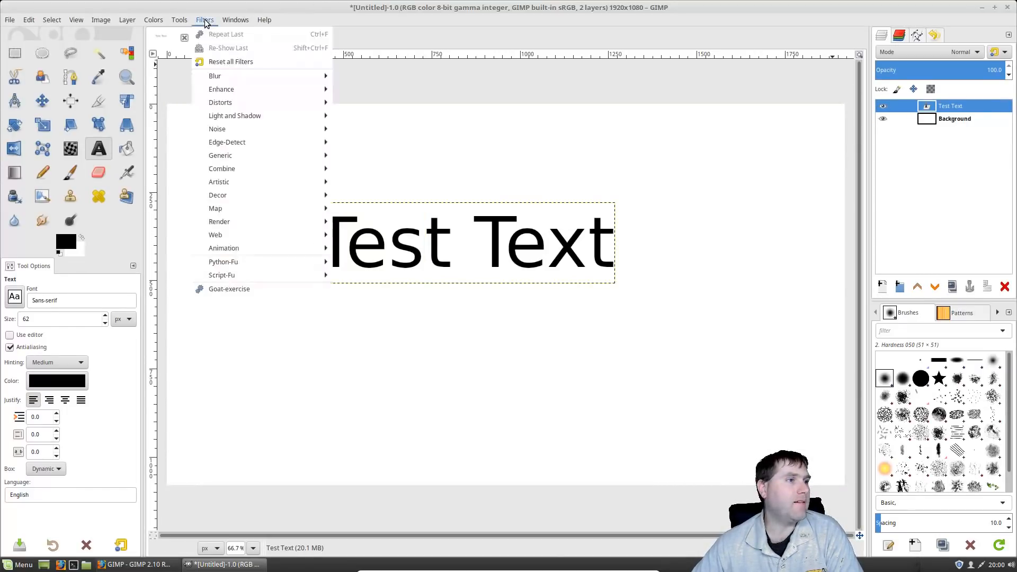
mouse_move(254, 118)
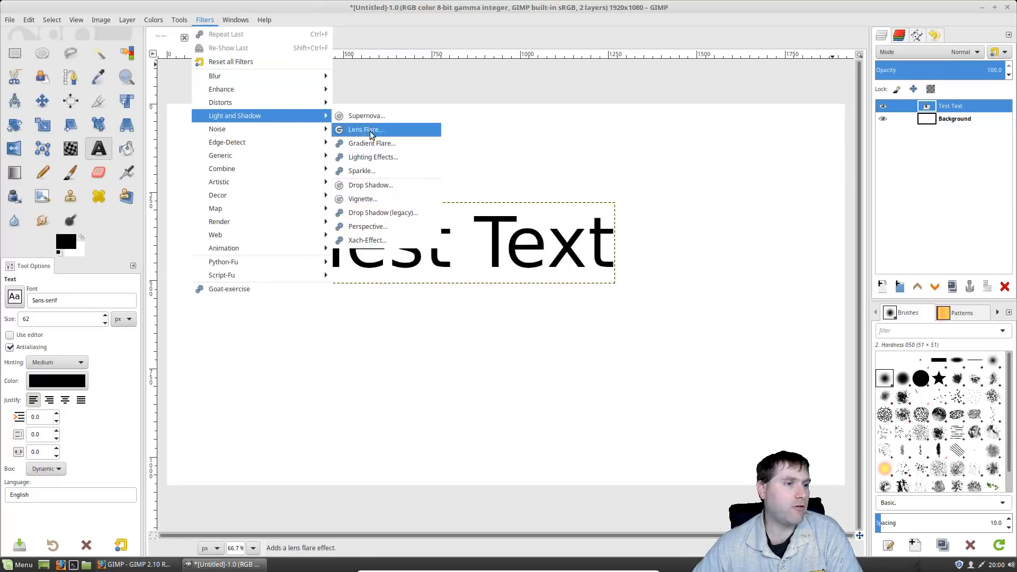
click(367, 186)
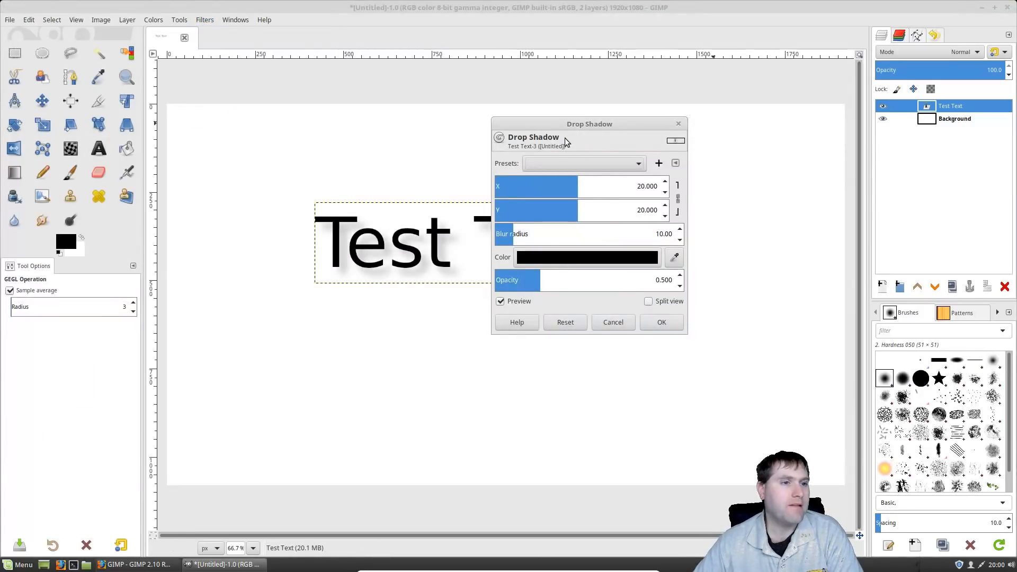
drag(581, 124, 777, 139)
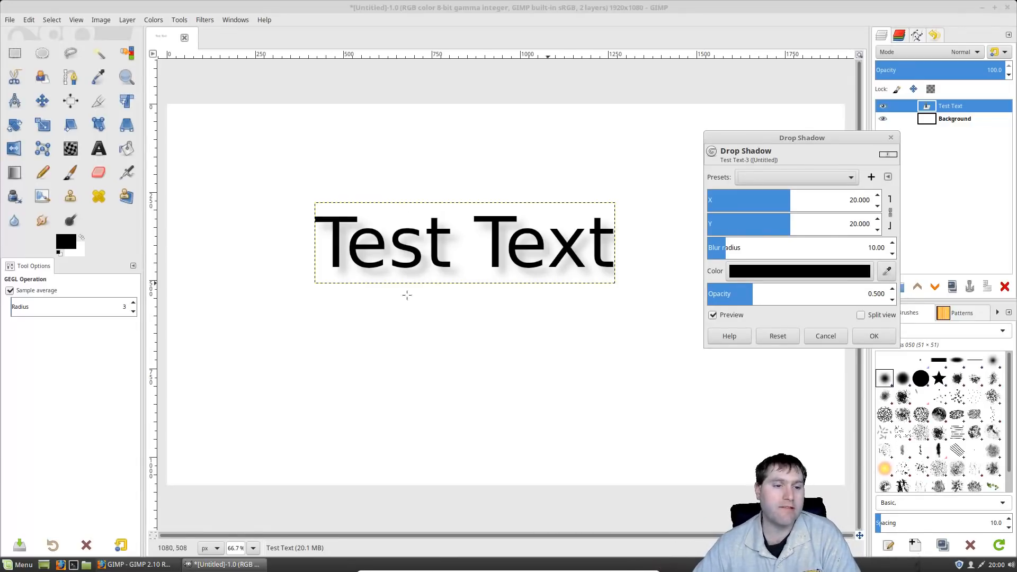
click(714, 317)
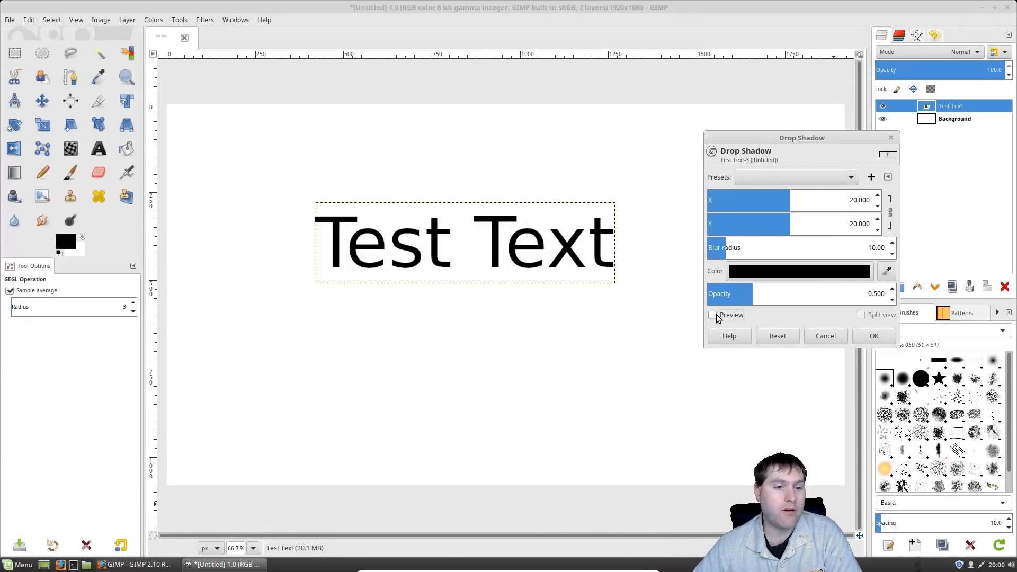
click(713, 316)
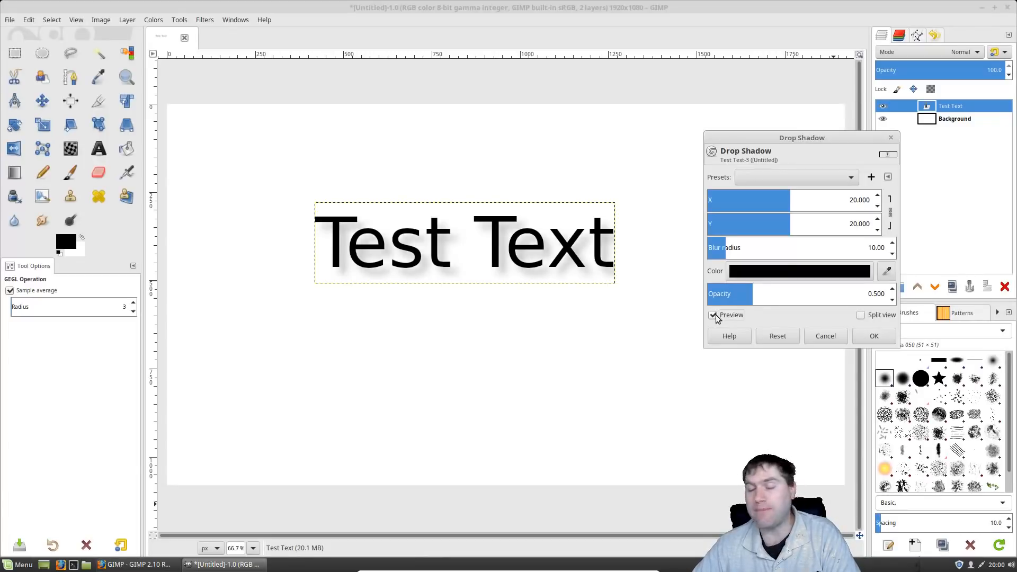
Step: Set the drop shadow's X and Y offsets to 10 and its blur radius to 5
drag(867, 201, 849, 203)
text(22)
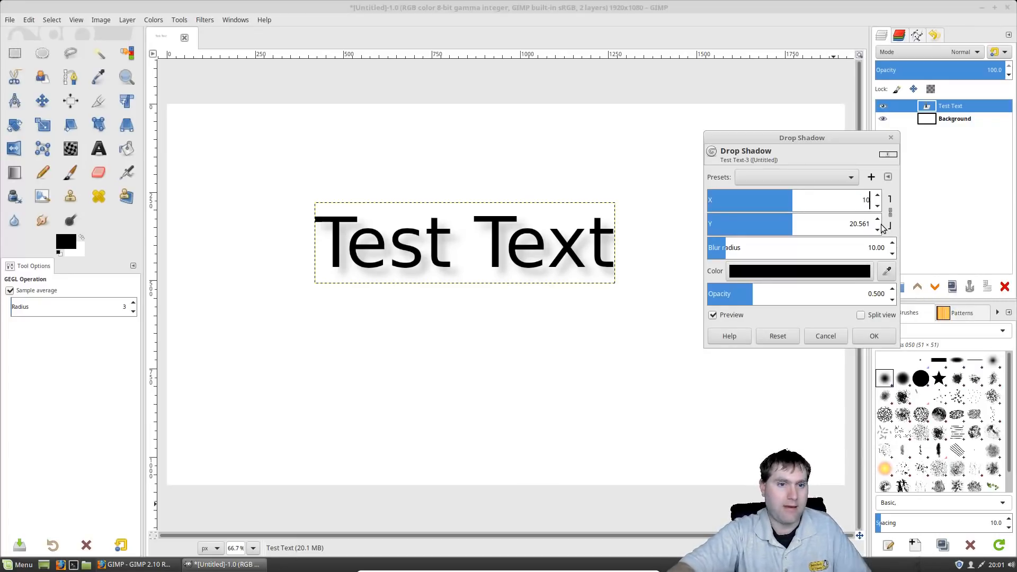
key(Tab)
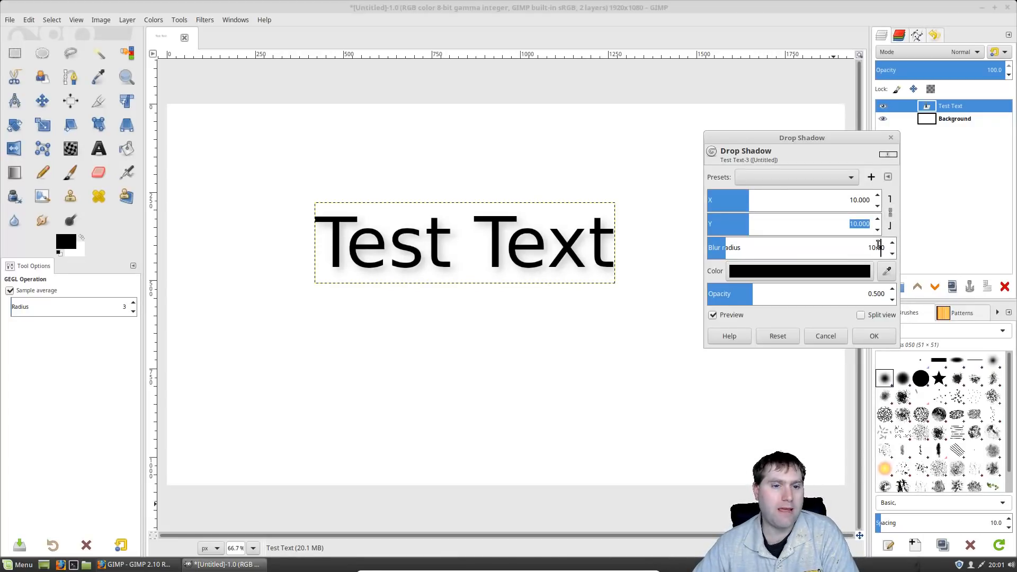
triple_click(877, 248)
text(5)
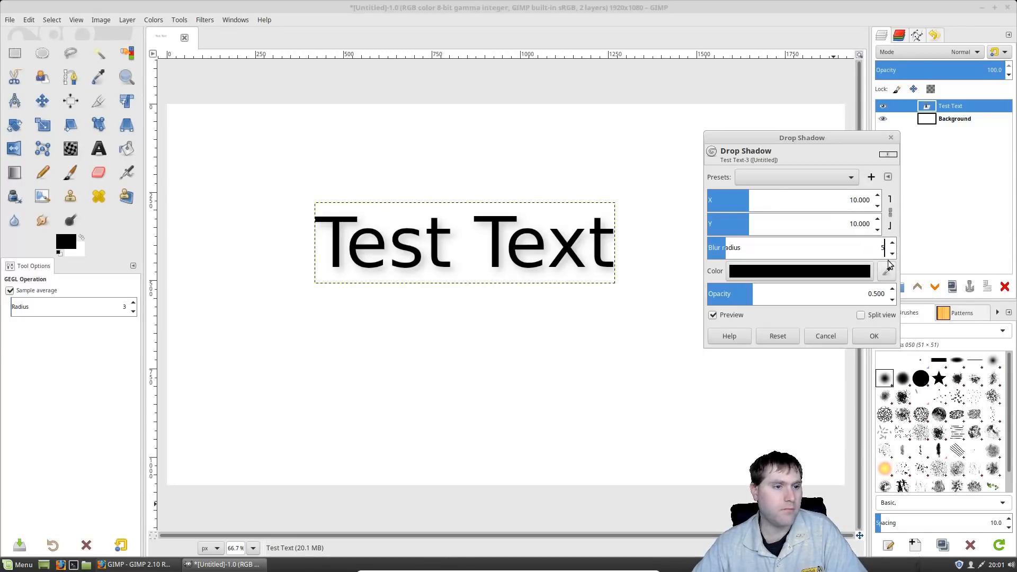
key(Return)
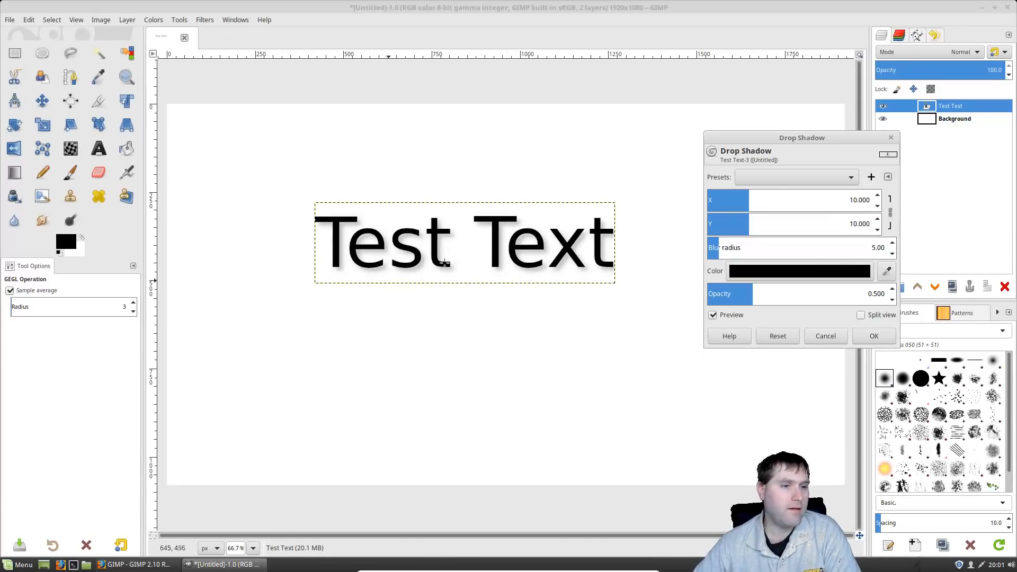
Step: Make the shadow red (ff0000), raise its opacity to about 0.952, and apply the drop shadow
click(822, 271)
drag(732, 231, 862, 145)
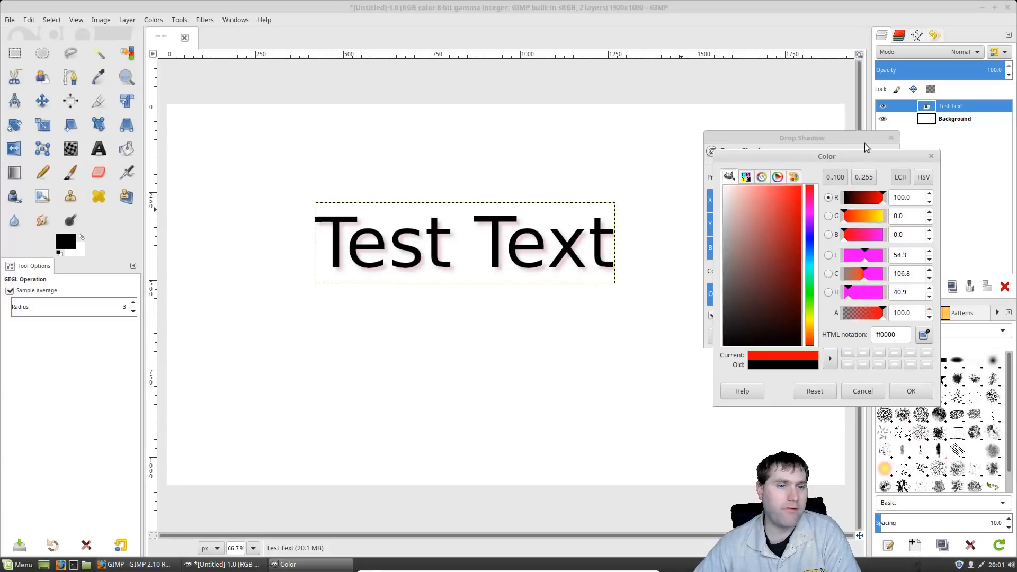
click(911, 391)
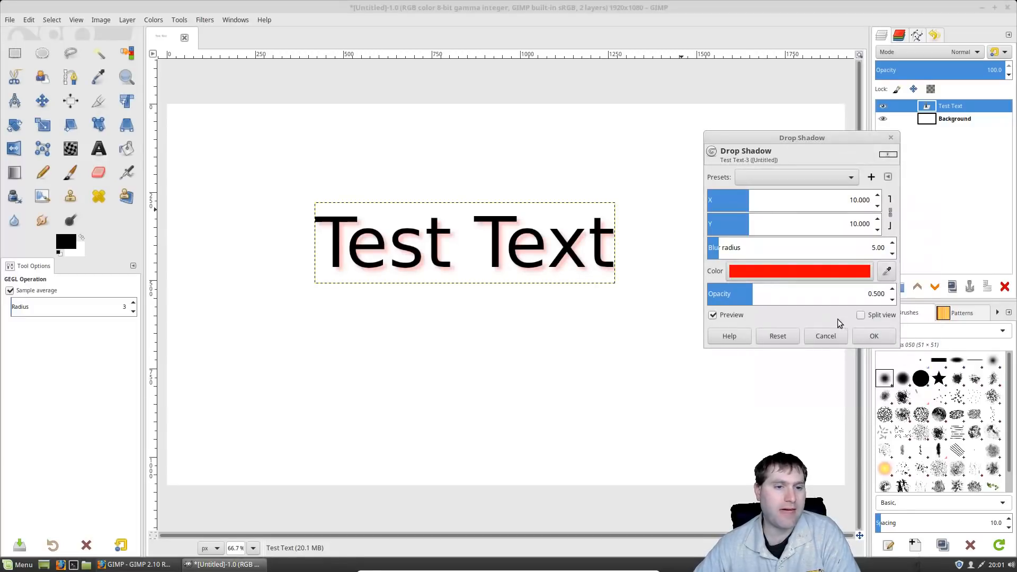
drag(799, 296, 832, 301)
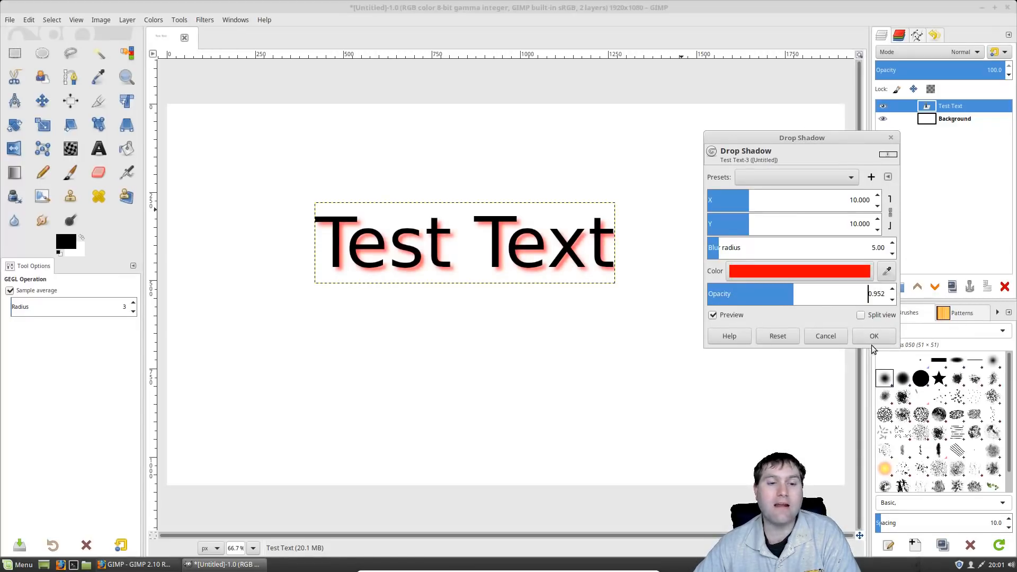
click(872, 336)
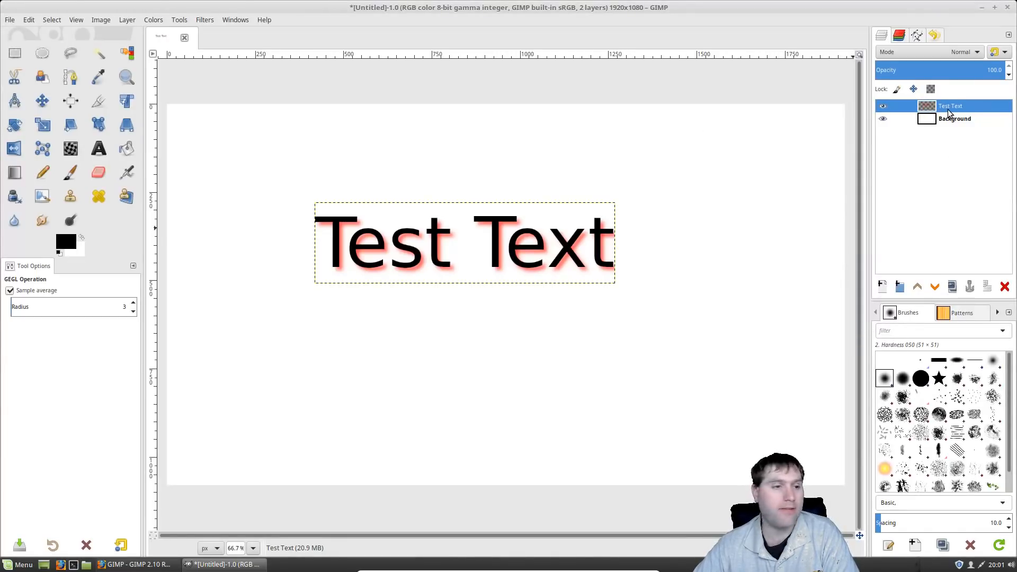
Step: Try to move the shadowed text up and to the right with the Move tool
click(43, 100)
drag(403, 231, 563, 201)
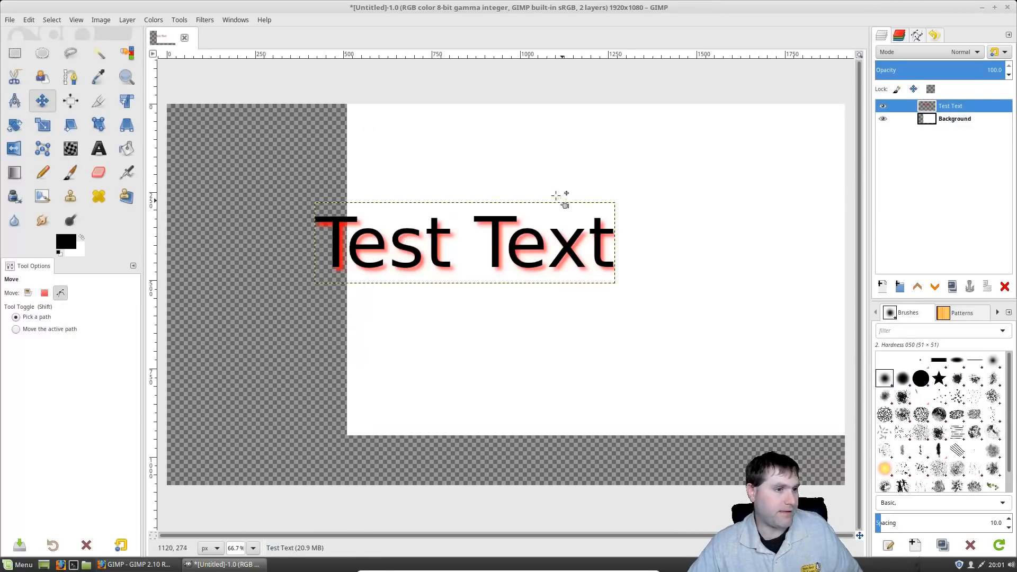
Step: Undo the accidental background move and place the shadowed text near the canvas's upper-left corner
key(ctrl+z)
drag(522, 232, 725, 237)
drag(655, 272, 394, 142)
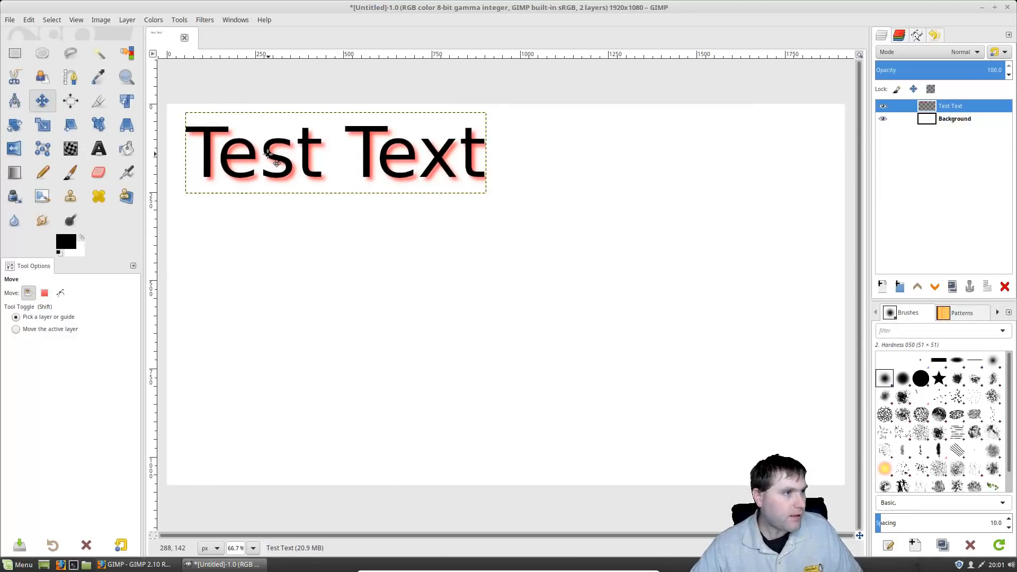
mouse_move(227, 152)
mouse_down()
mouse_move(260, 210)
mouse_move(303, 239)
mouse_move(208, 147)
mouse_up()
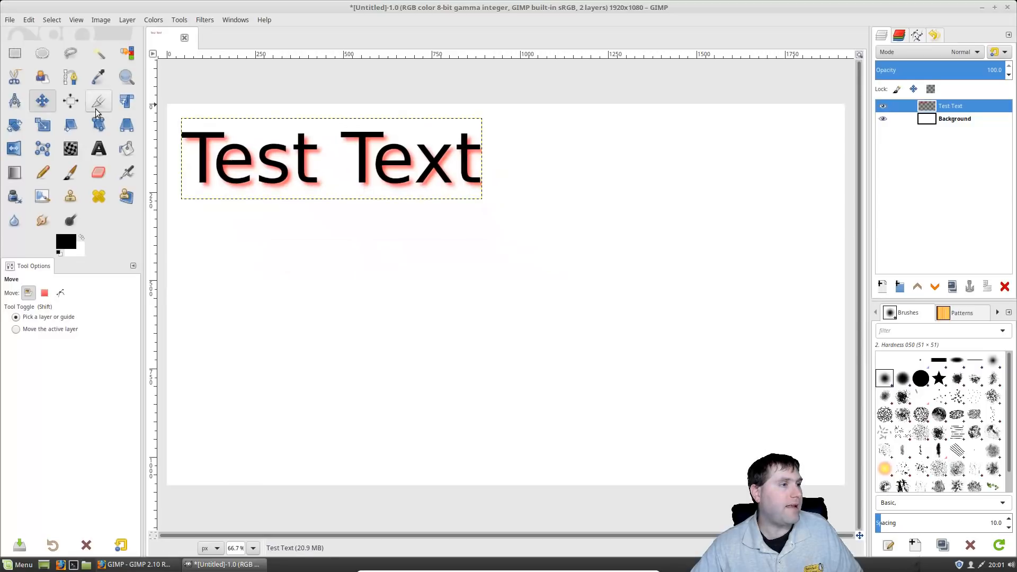
Step: Edit the shadowed text layer, discarding its modifications, and append 22 so it reads Test Text22
click(103, 148)
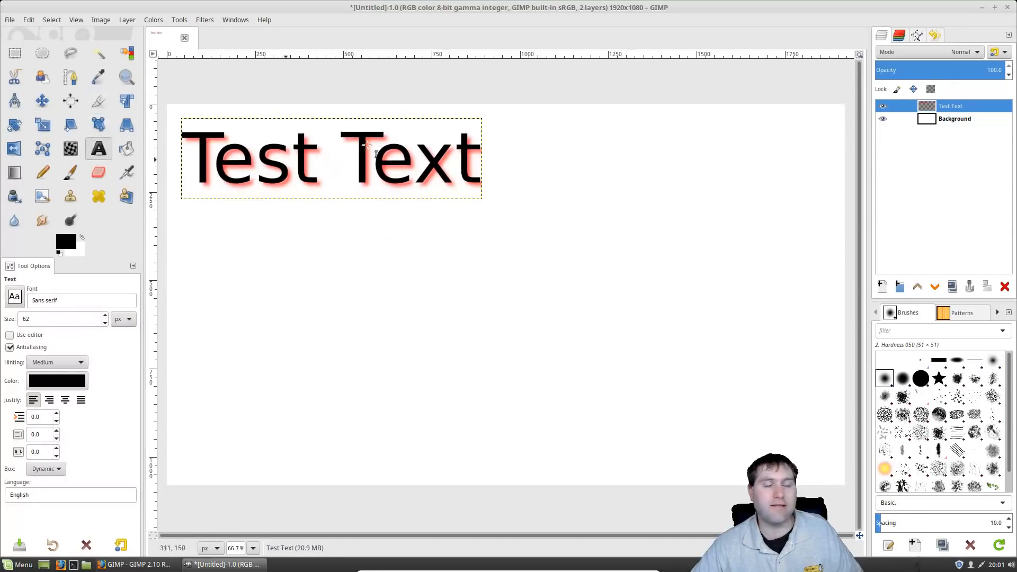
click(235, 158)
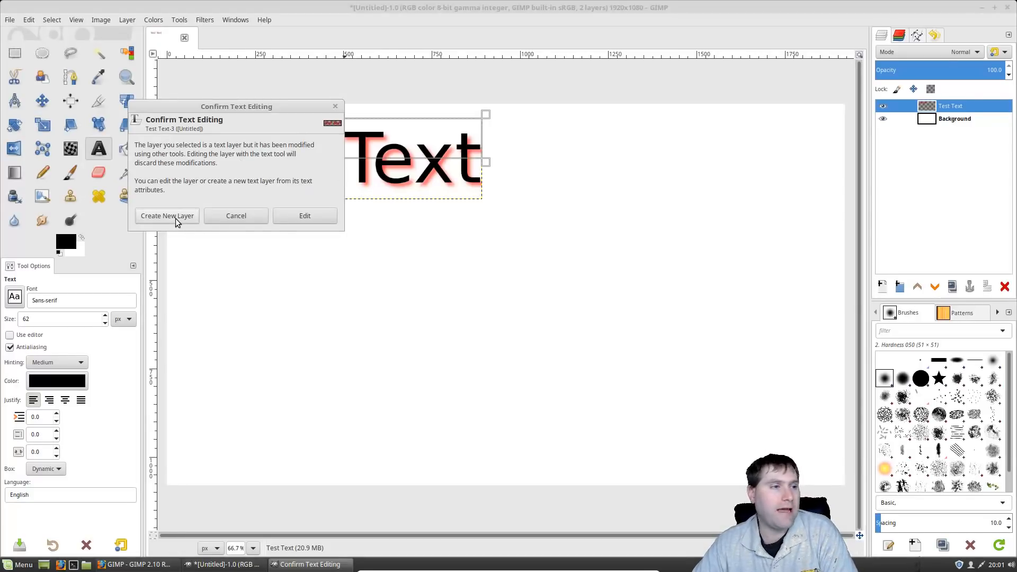
click(291, 216)
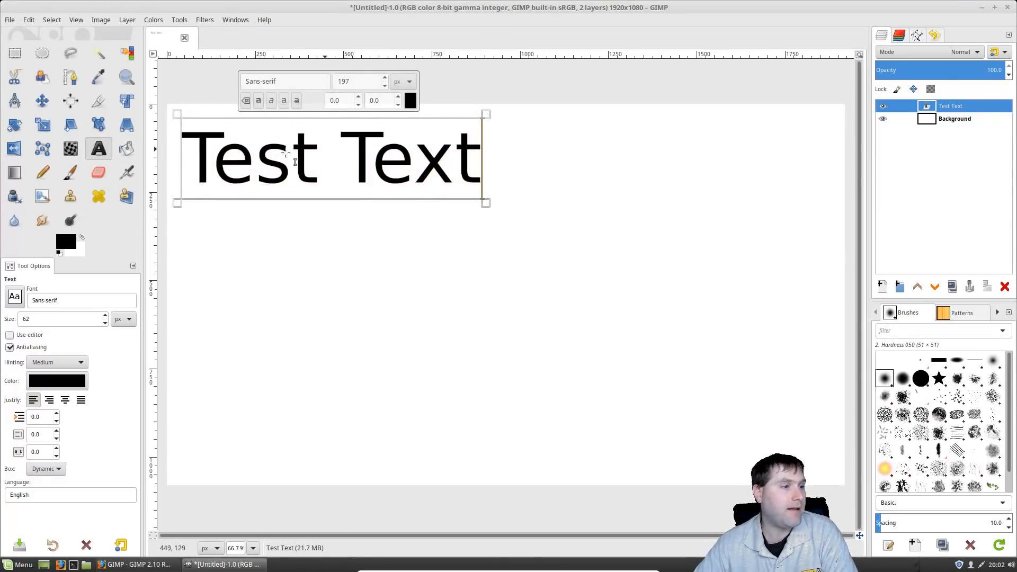
drag(373, 159, 501, 173)
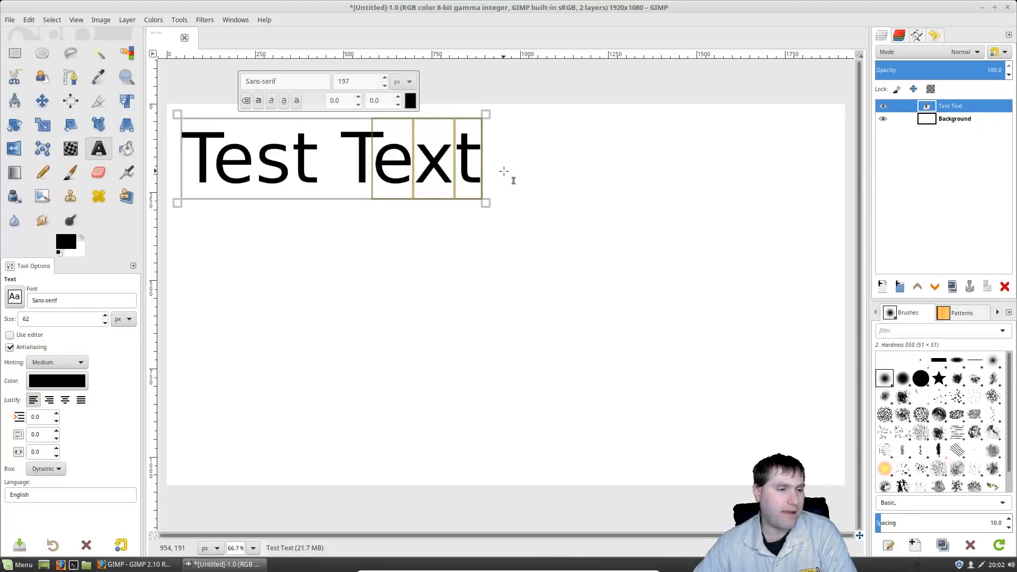
click(504, 171)
text(22)
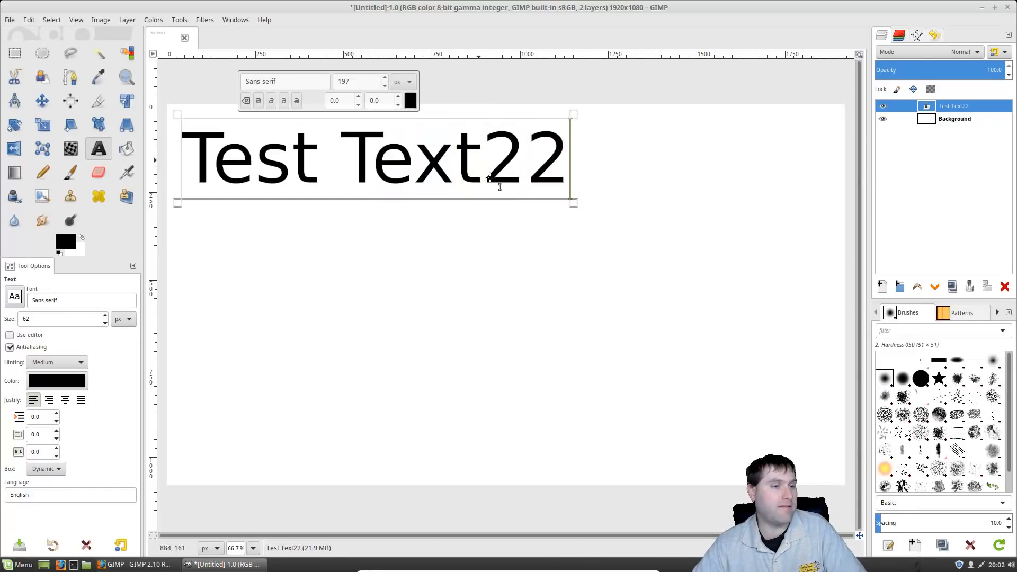
key(Return)
key(BackSpace)
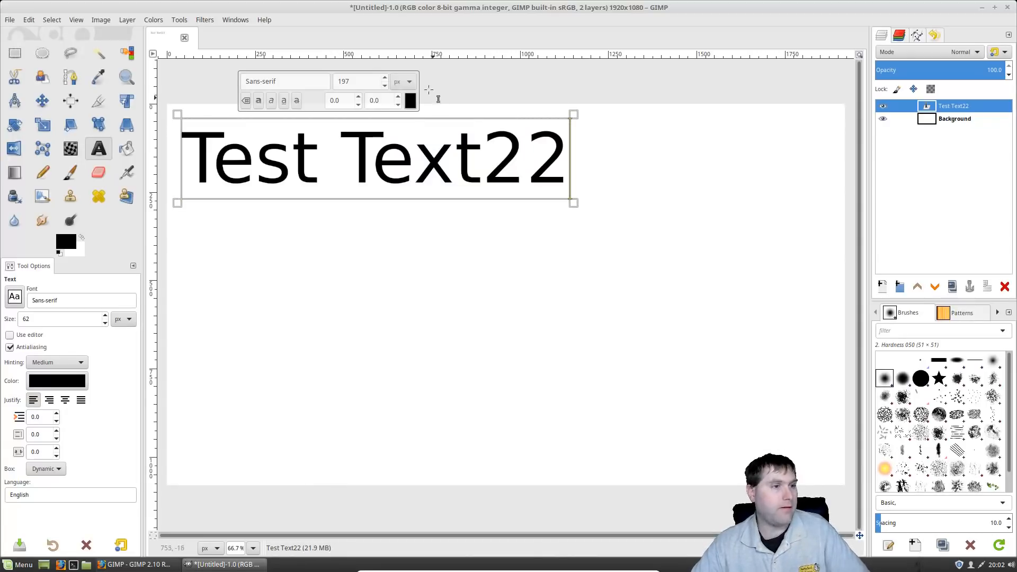
Step: Reapply the last drop shadow to the Test Text22 layer and move the text to the middle of the canvas
key(ctrl+f)
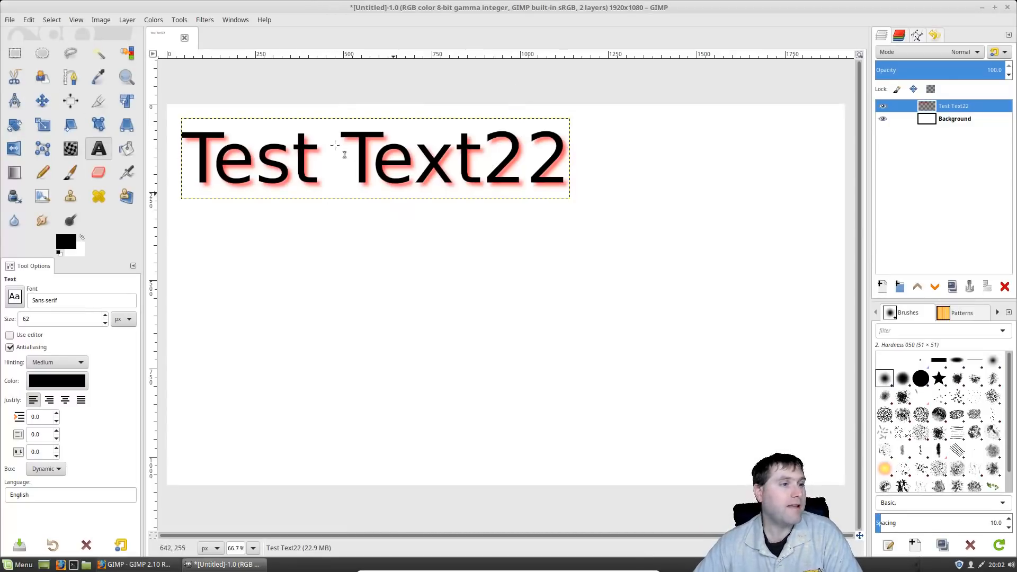
click(42, 101)
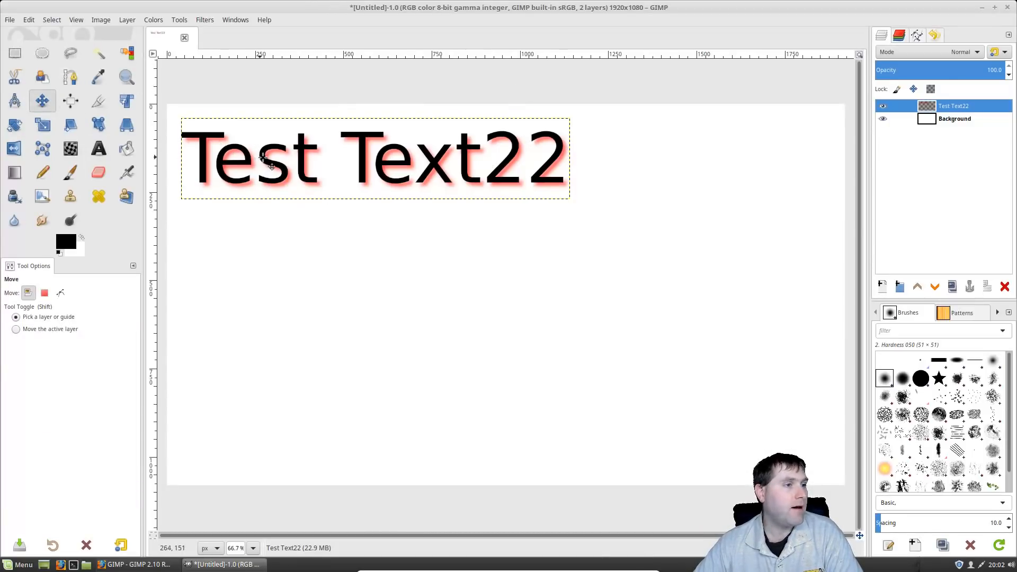
drag(310, 177, 450, 288)
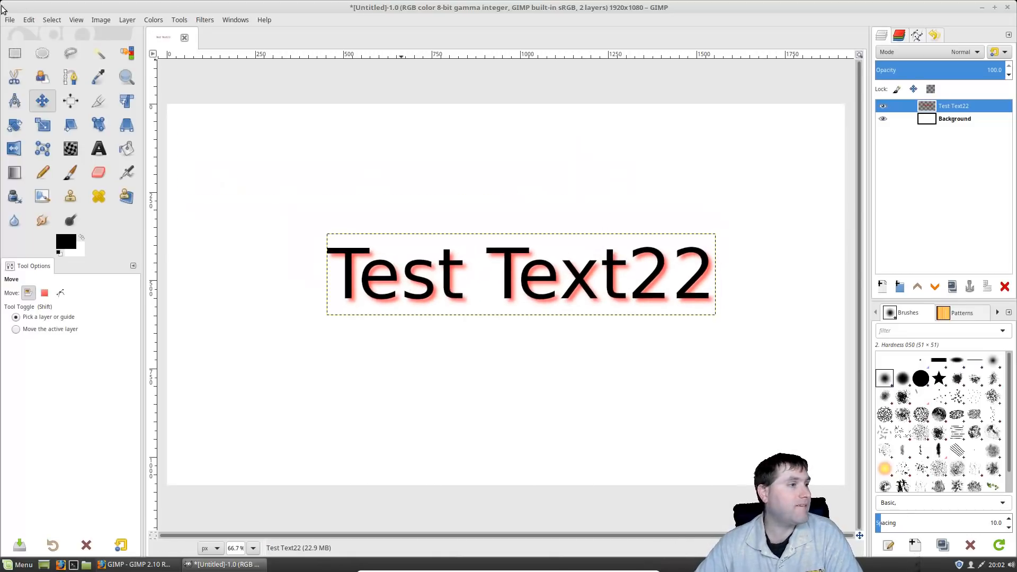
Step: Draw a closed four-corner cage around the Test Text22 text with the Cage Transform tool
click(42, 150)
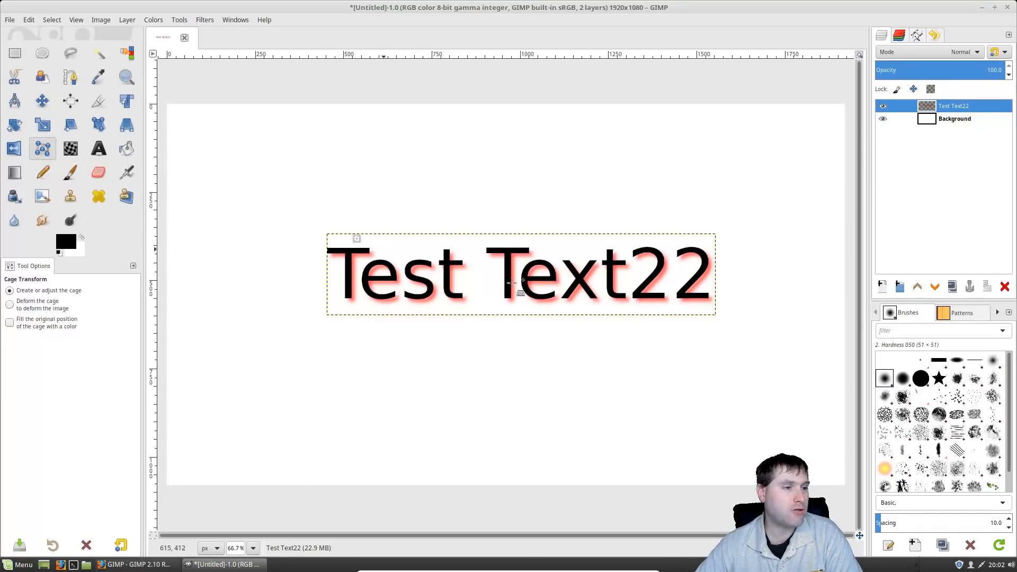
click(749, 335)
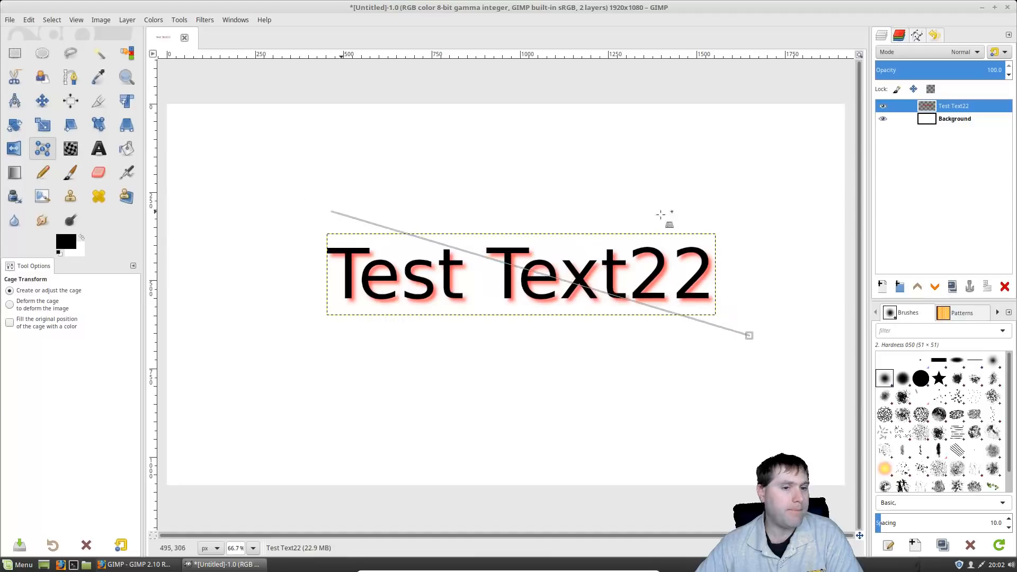
click(751, 216)
click(308, 219)
click(313, 334)
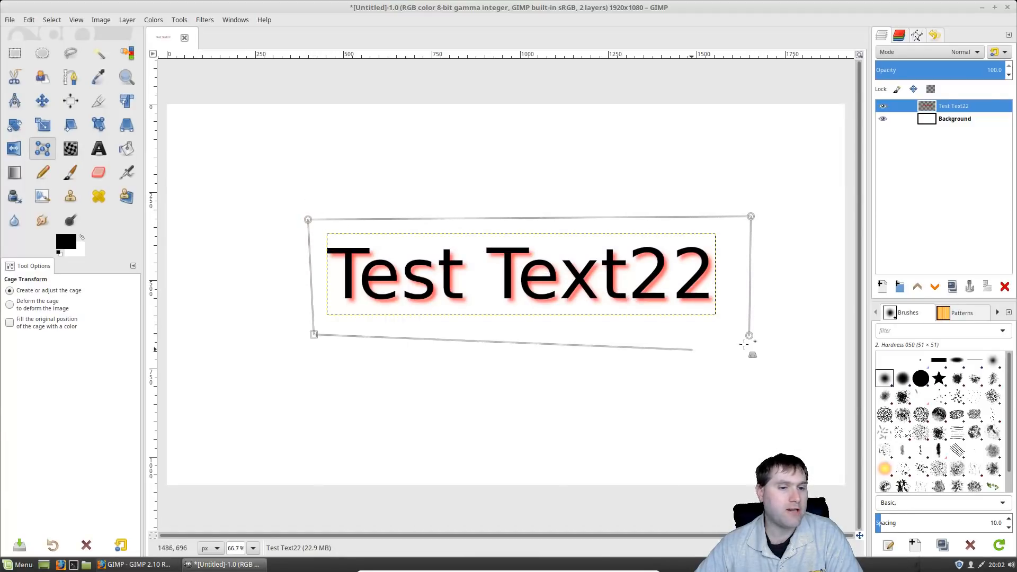
click(749, 335)
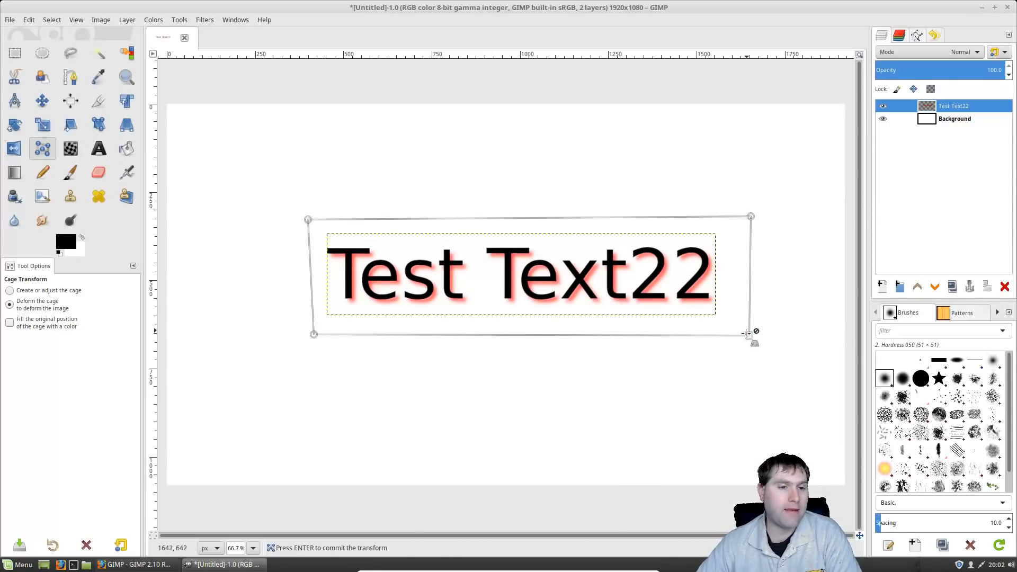
Step: Deform the text by pulling the bottom cage corners inward and shifting the top corners outward, and apply the cage transform
drag(749, 336, 708, 417)
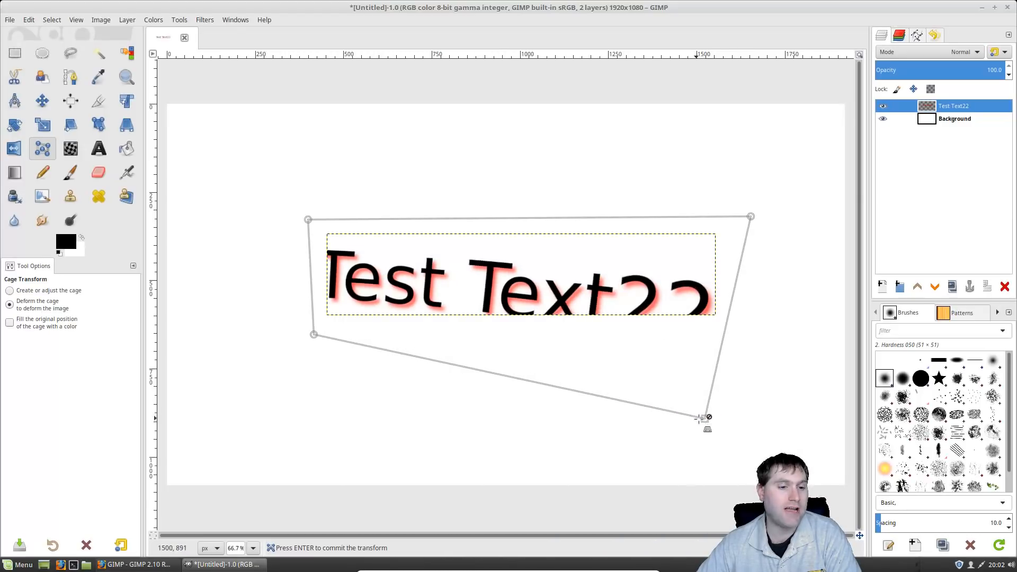
drag(704, 419, 712, 307)
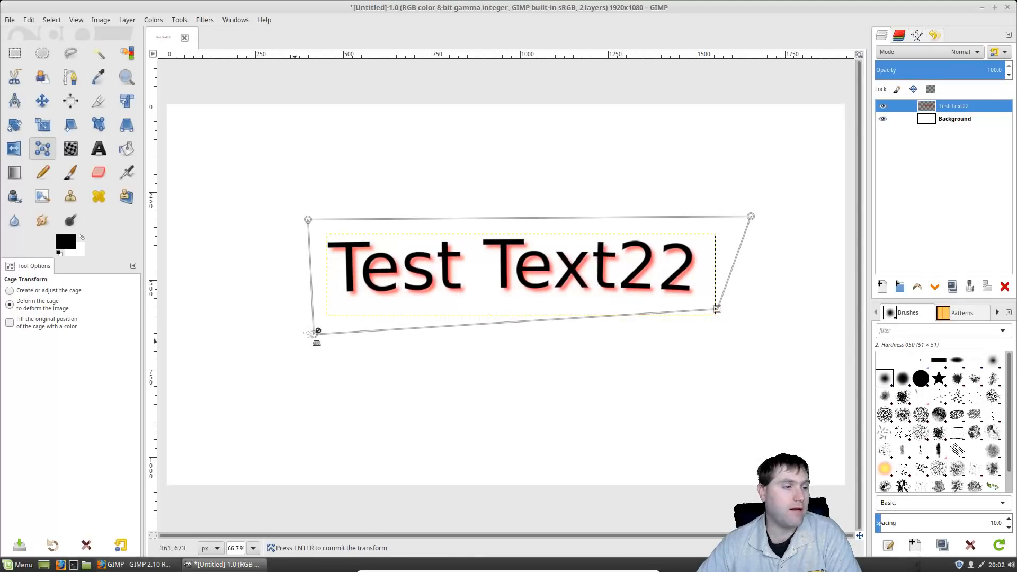
drag(313, 334, 341, 317)
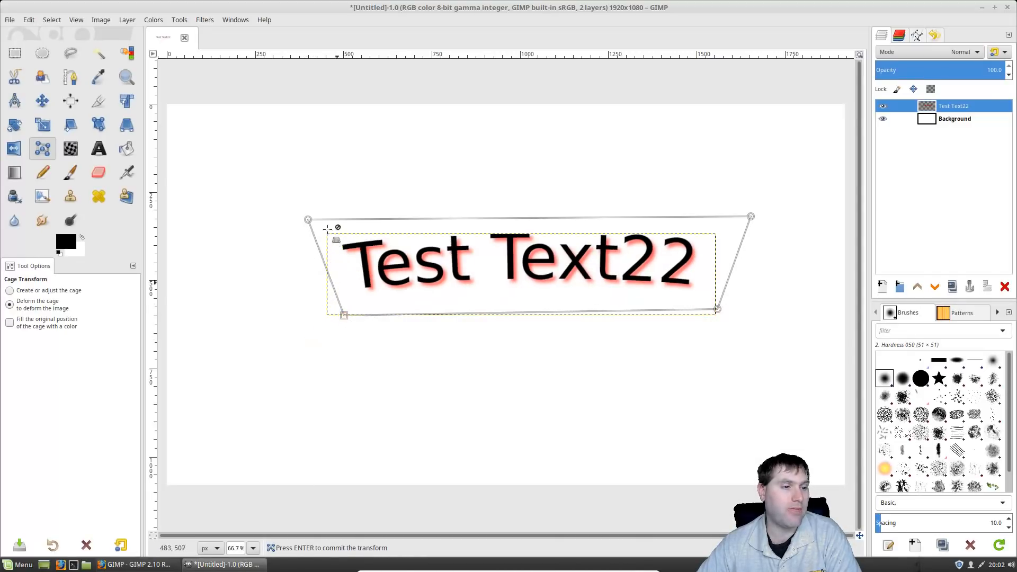
drag(300, 226, 281, 243)
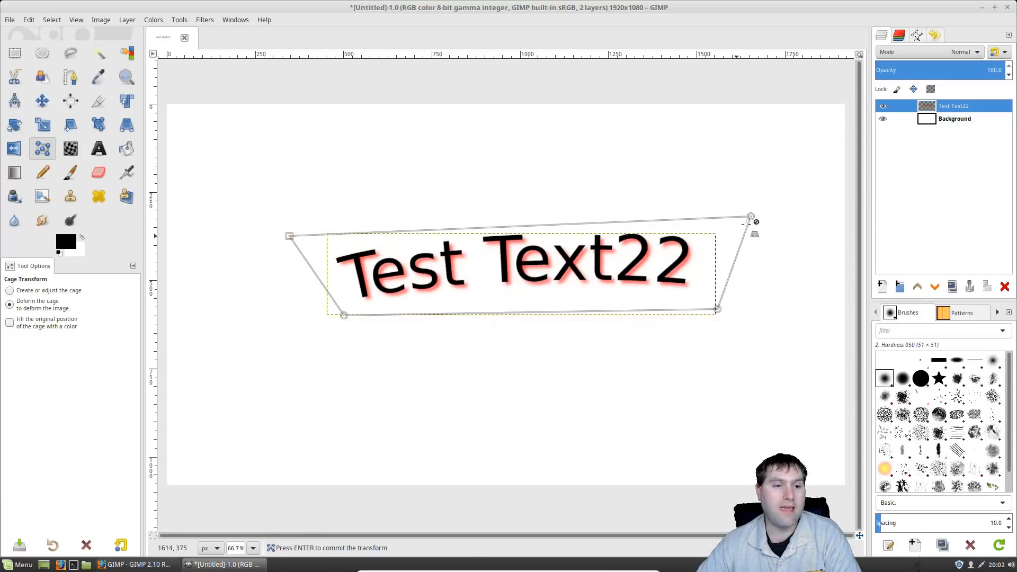
drag(751, 216, 756, 225)
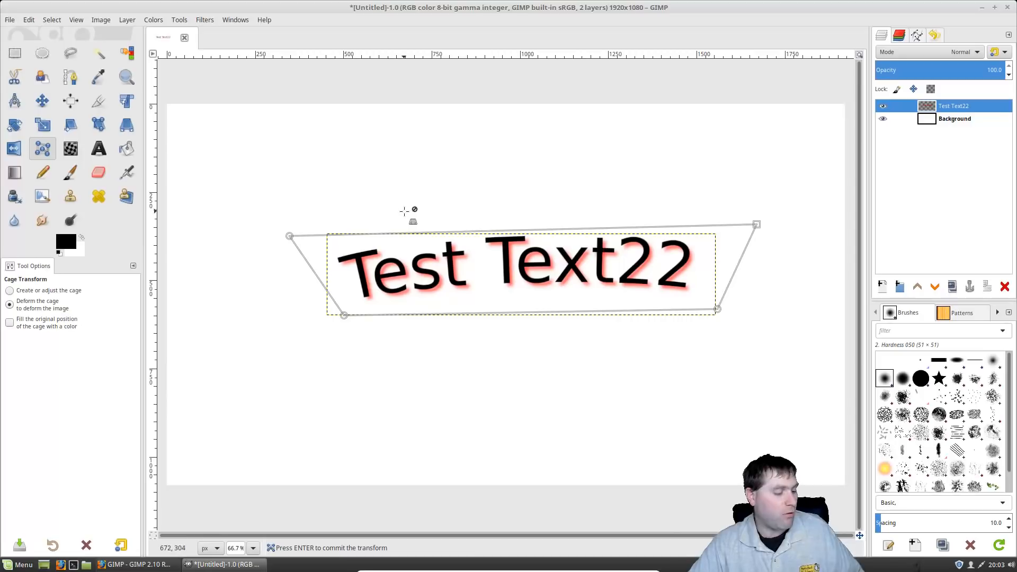
click(951, 118)
click(953, 107)
Step: Try editing the deformed text with the Text tool, discarding its modifications, and undo that change
click(98, 147)
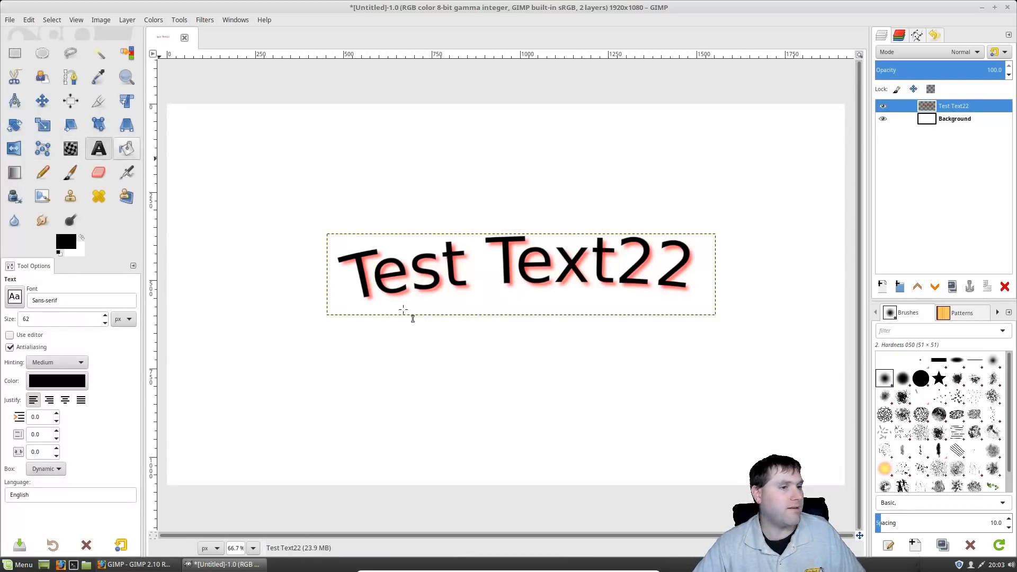
click(510, 260)
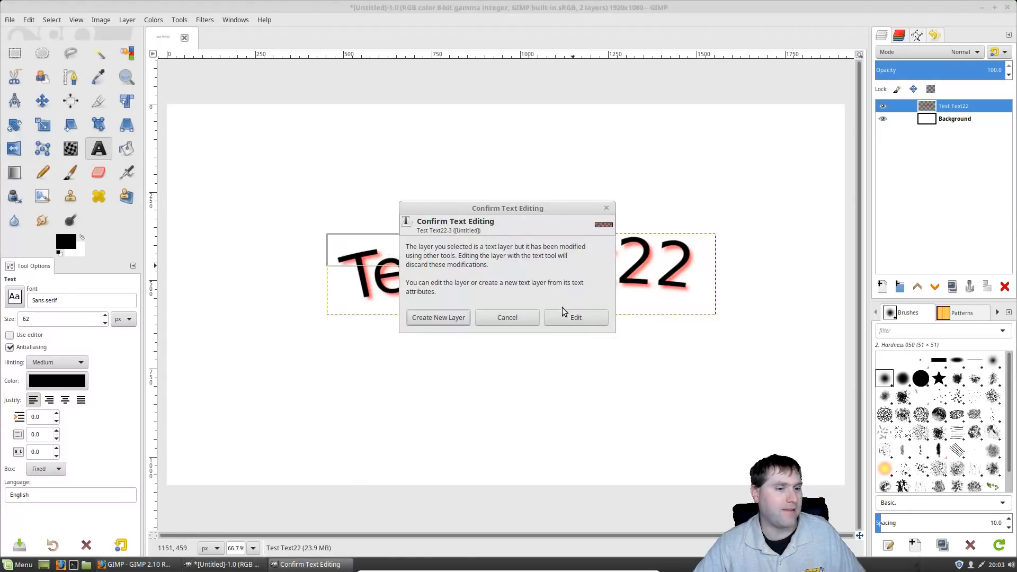
click(575, 321)
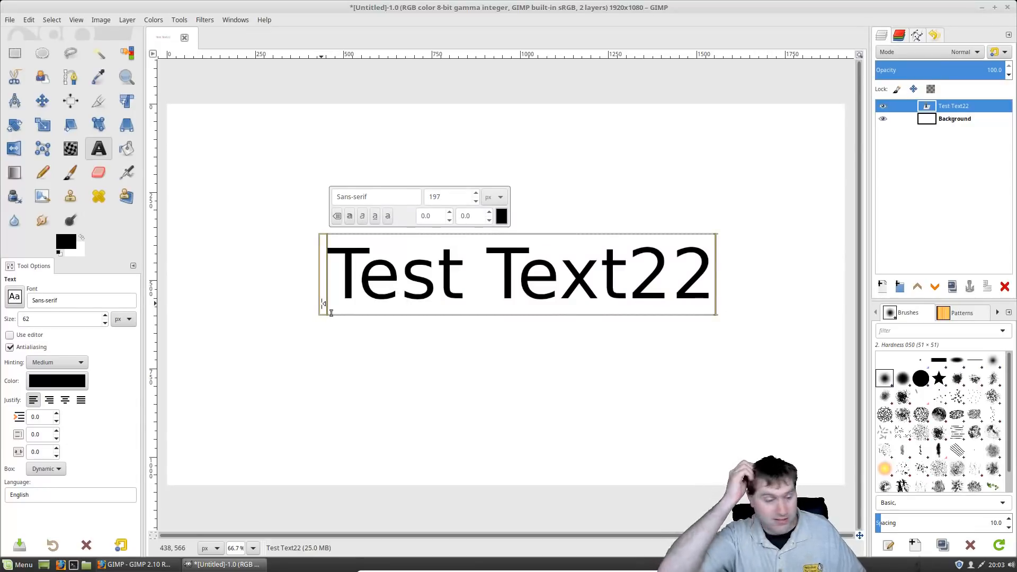
key(ctrl+z)
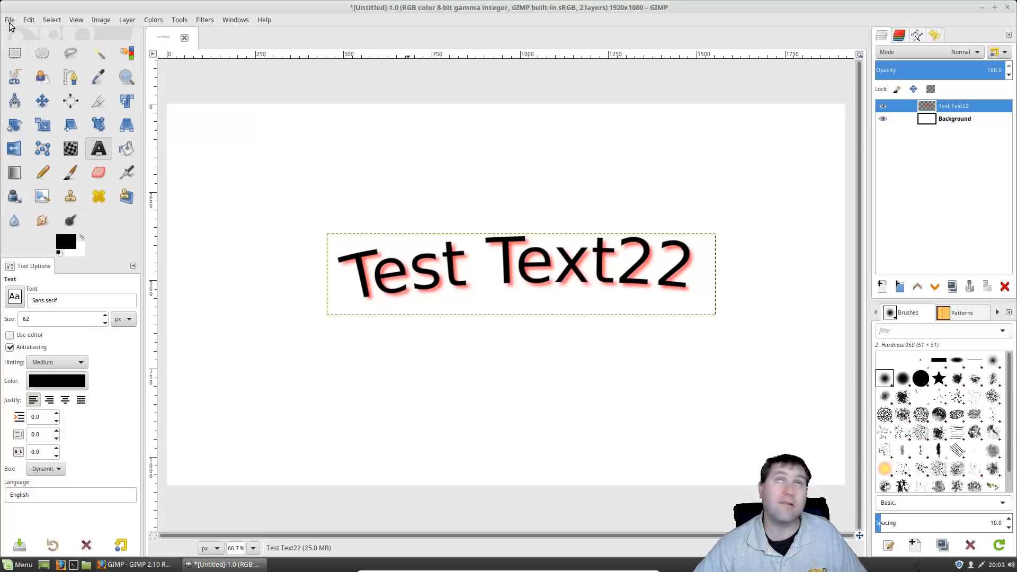
Step: Switch to Firefox and open switchedtolinux.com in a new tab
click(142, 565)
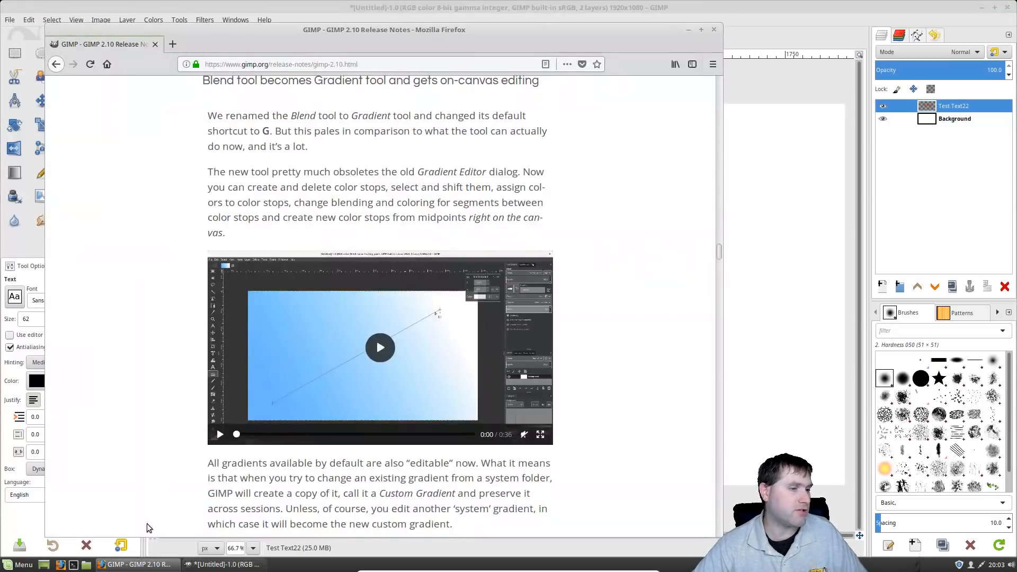
click(172, 44)
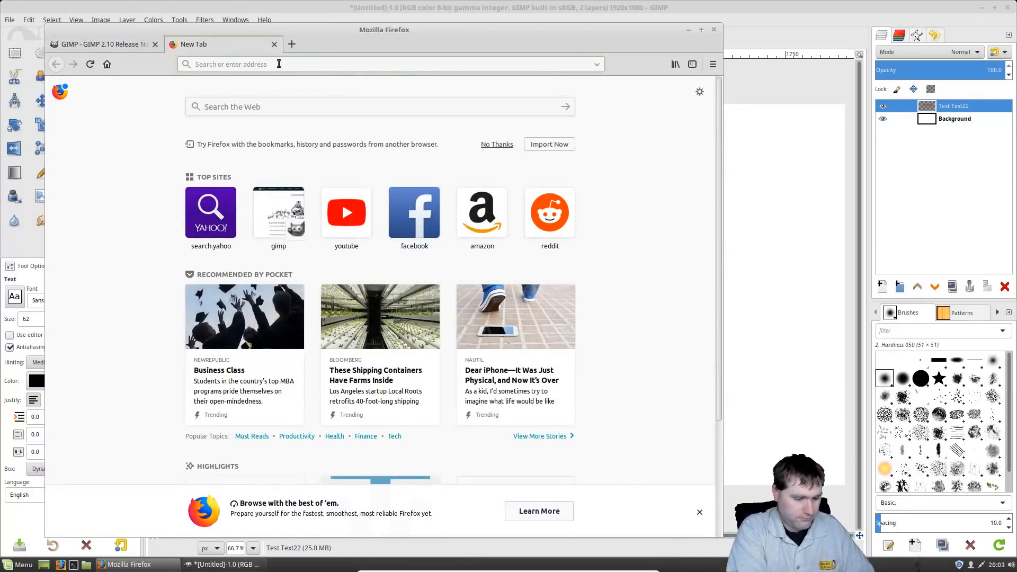
text(sw)
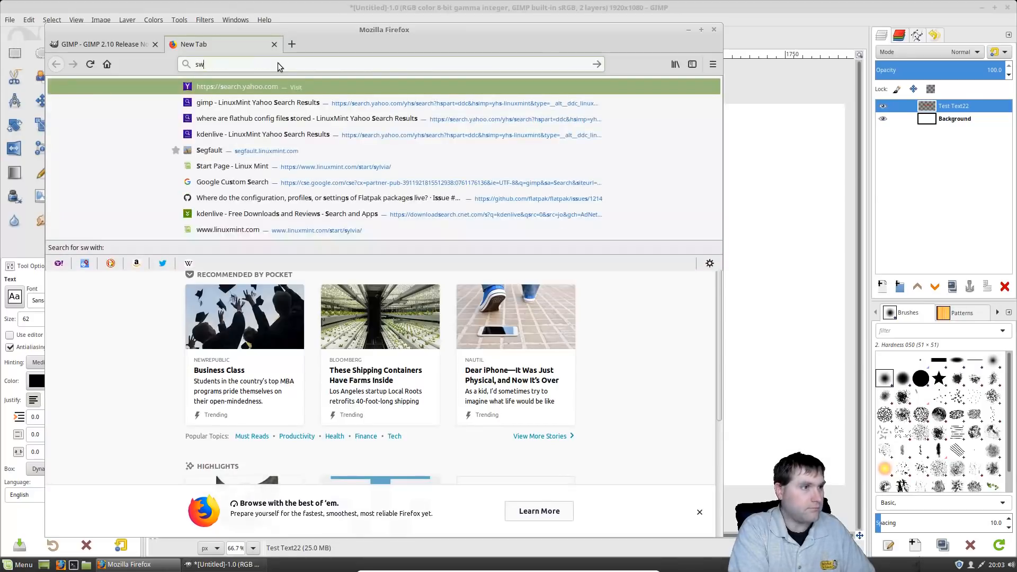
text(itche)
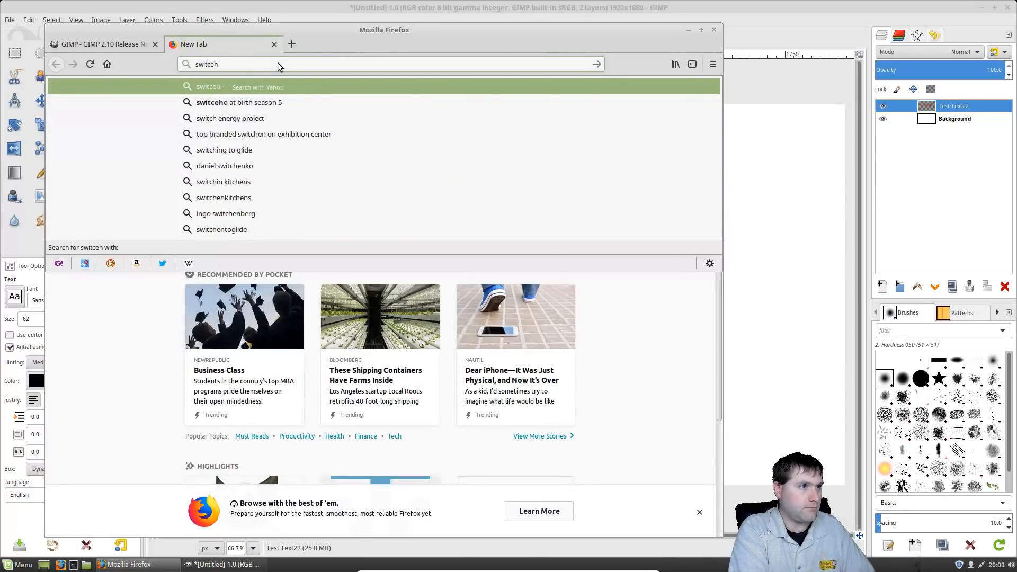
text(dto)
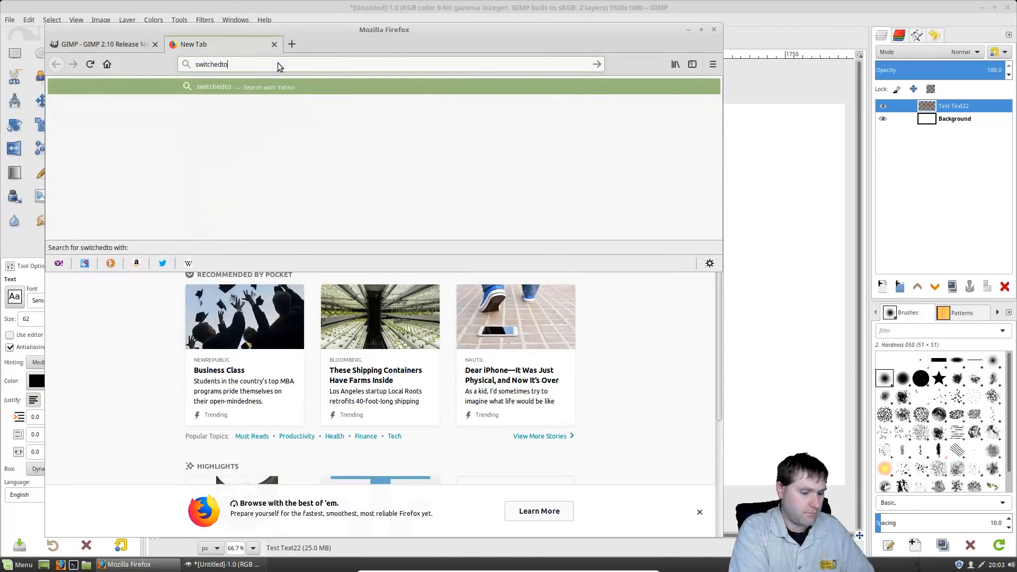
text(linux.com)
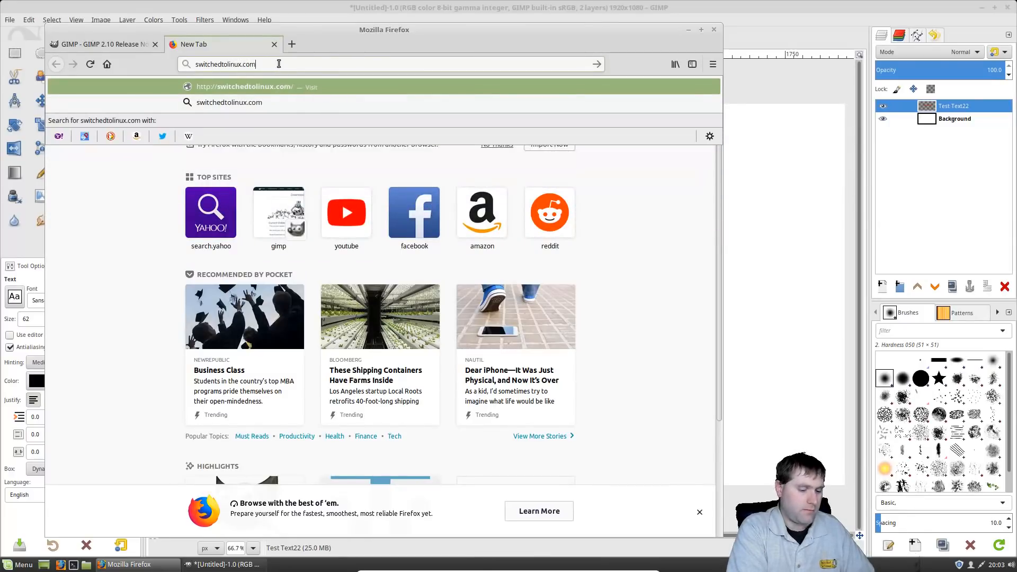
key(Return)
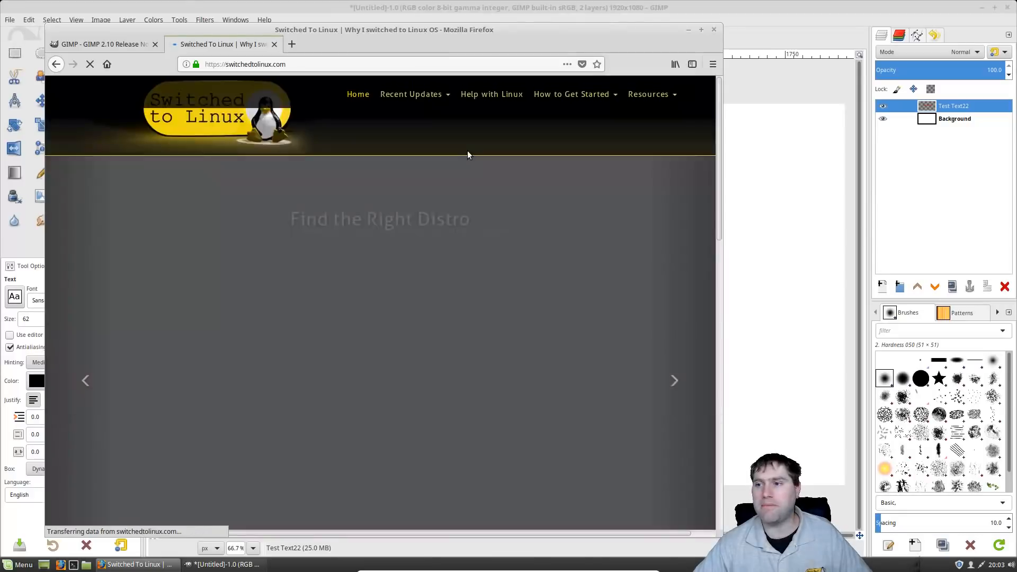
Step: Save the homepage banner's background image to the Desktop as distro.jpg and return to GIMP
right_click(487, 357)
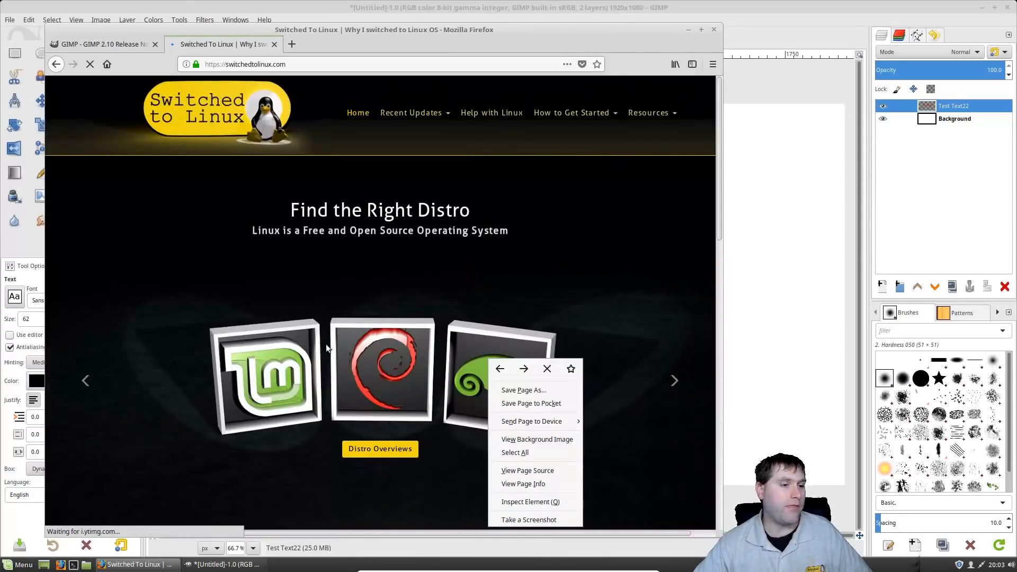
click(535, 438)
right_click(394, 269)
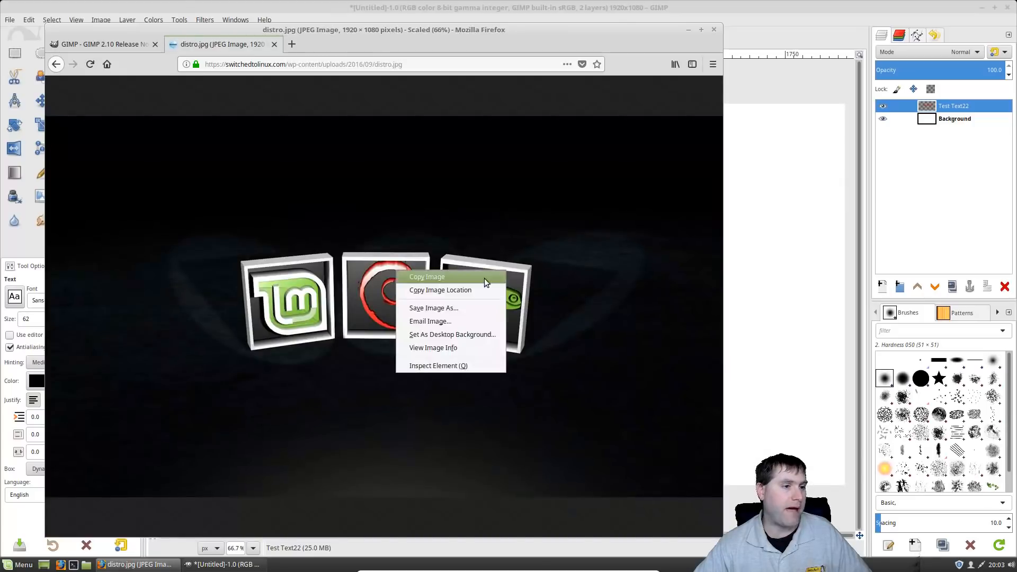
click(447, 310)
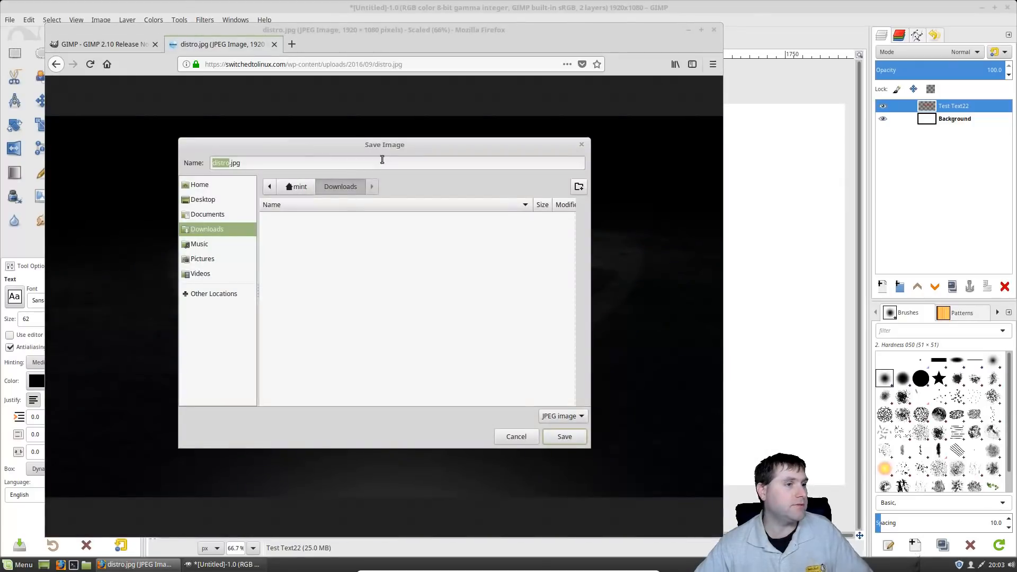
click(201, 199)
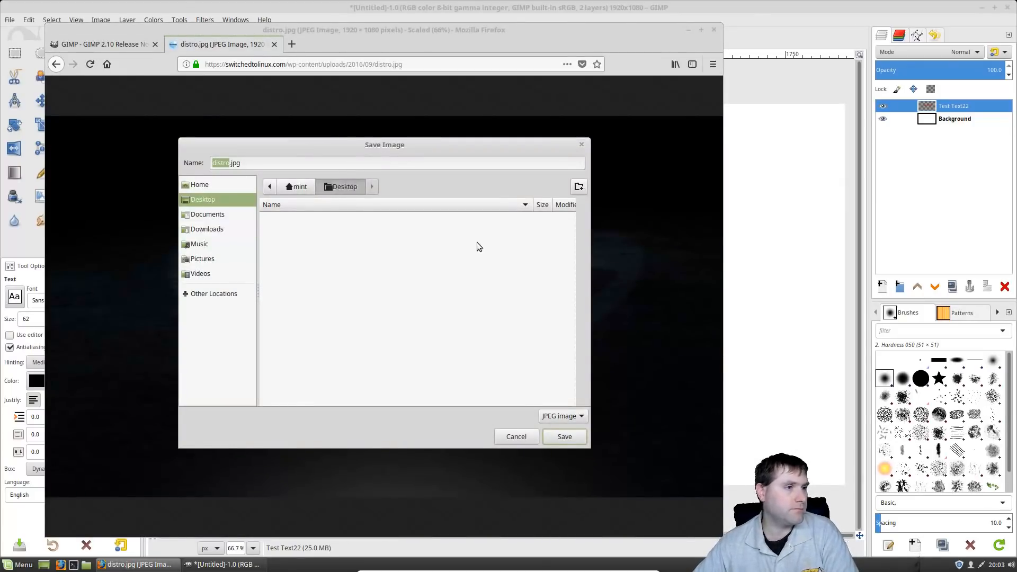
click(563, 438)
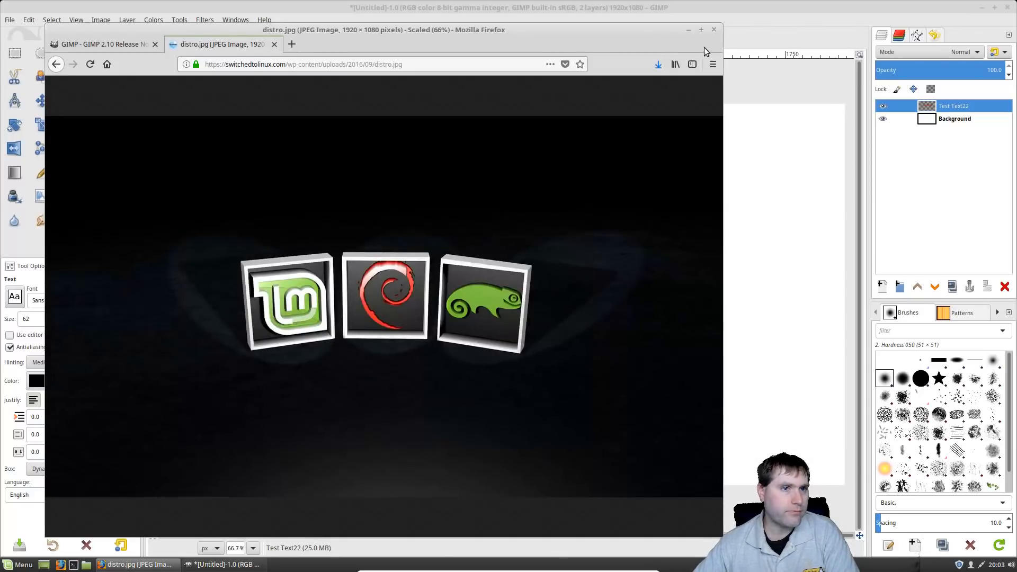
click(689, 30)
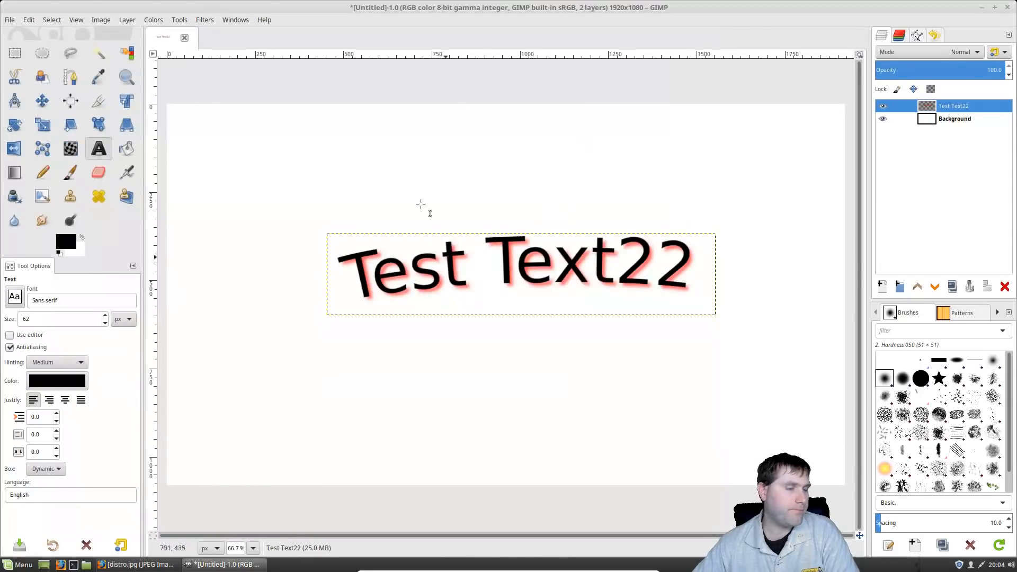
Step: Hide the Test Text22 layer and open distro.jpg from the Desktop as a new layer
click(882, 107)
click(9, 21)
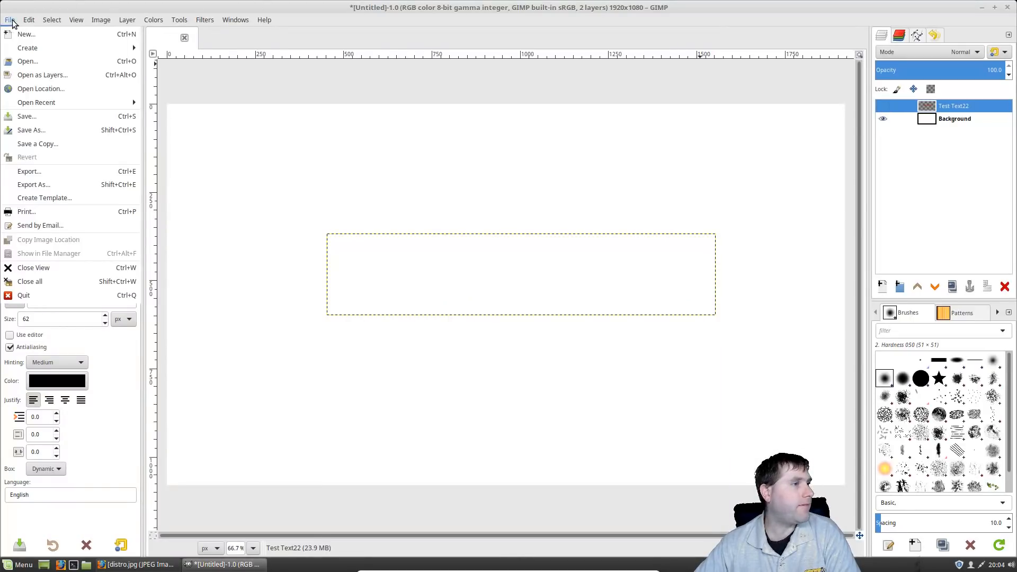
click(55, 75)
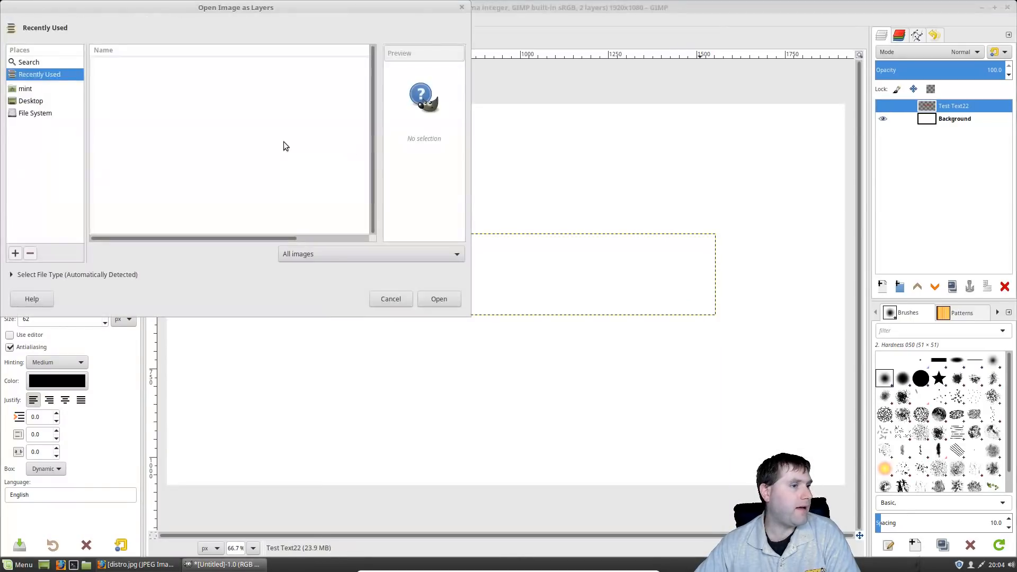
click(31, 100)
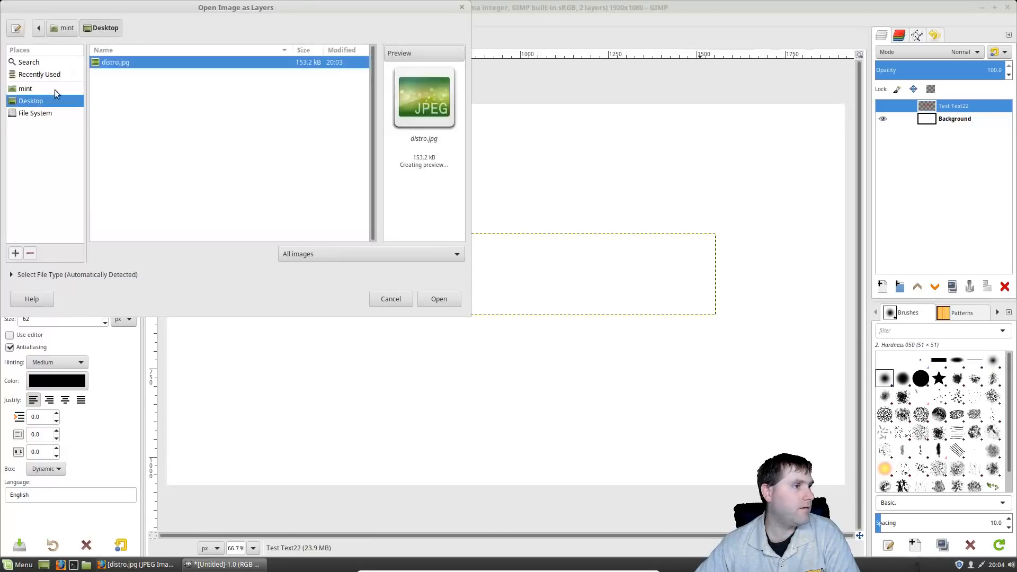
double_click(120, 62)
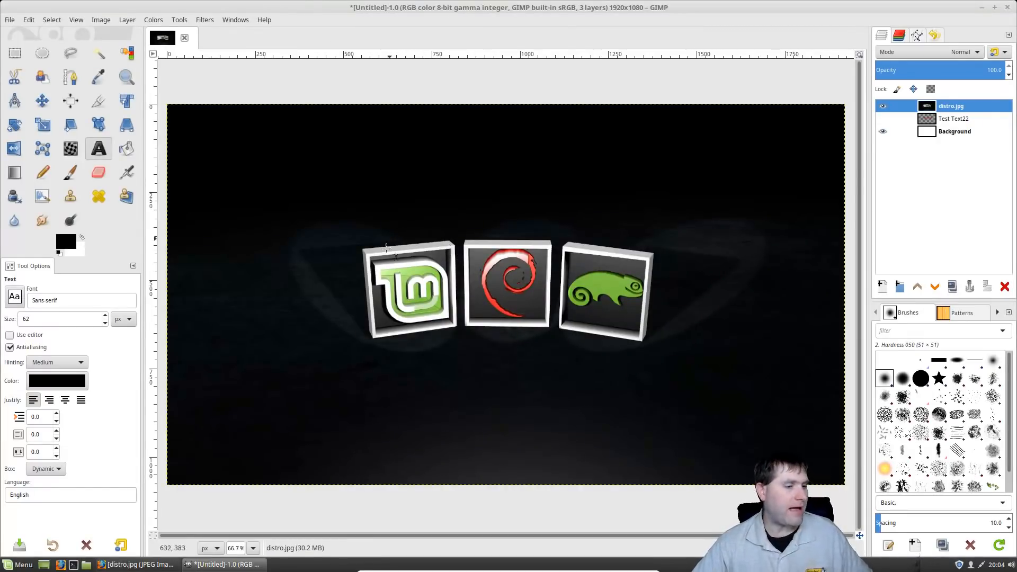
Step: Try pulling the distro.jpg layer's upper-left corner inward with Unified Transform, and undo the distortion while keeping the layer
click(126, 101)
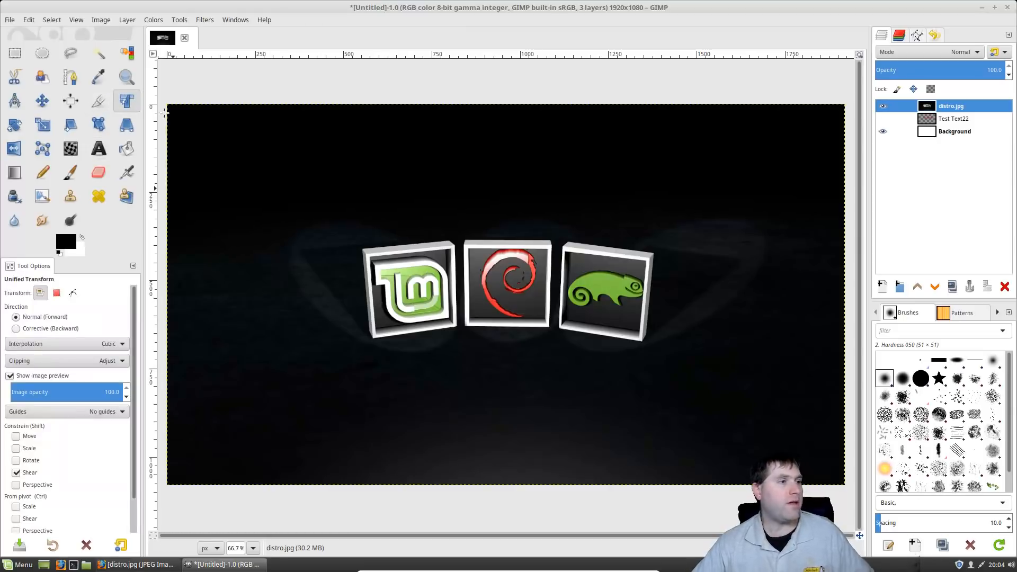
drag(166, 104, 372, 222)
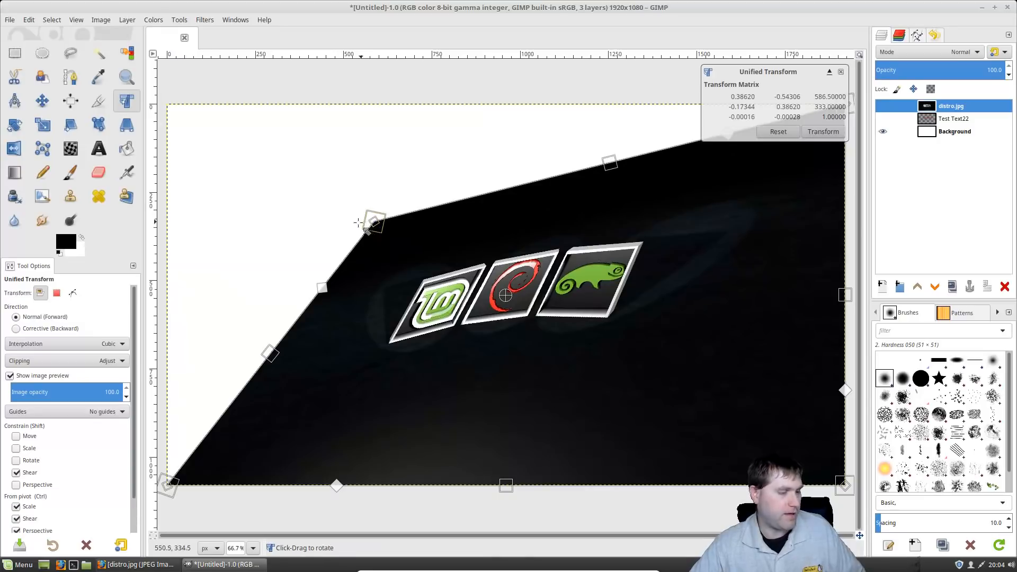
key(ctrl+z)
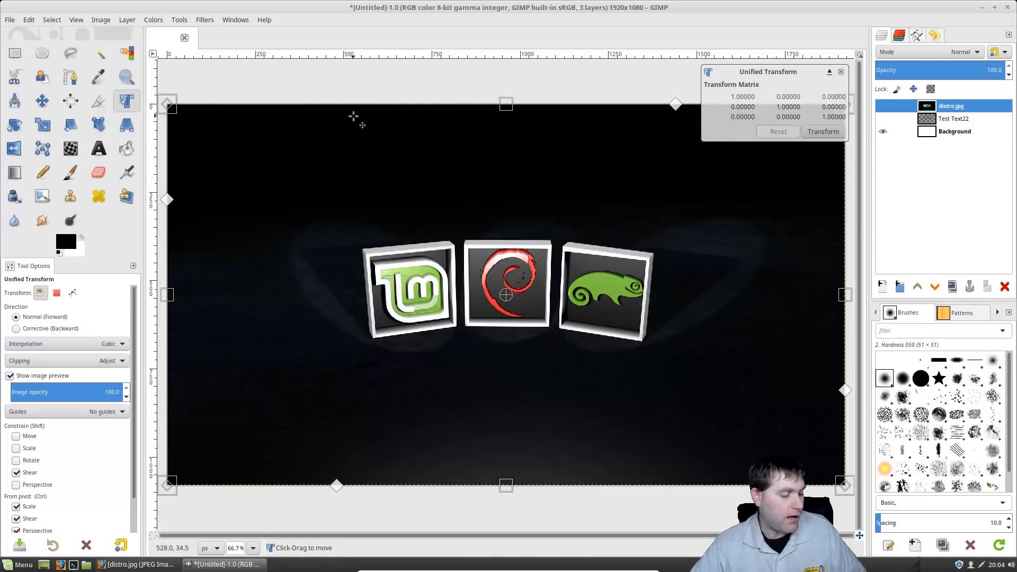
key(ctrl+z)
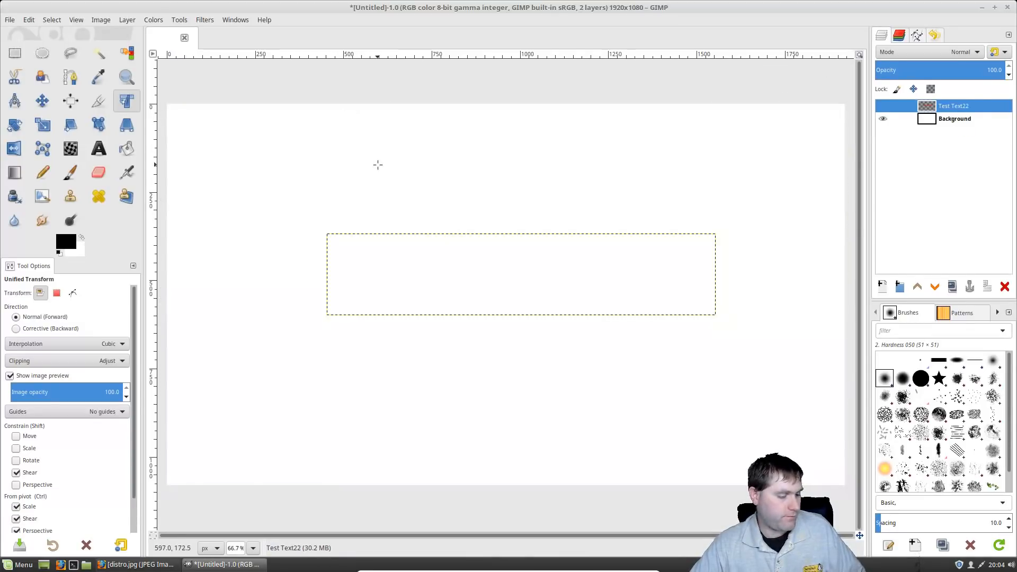
key(ctrl+y)
Step: Try scaling, shearing and changing the perspective of the distro.jpg layer with Unified Transform, and discard the transform
click(380, 234)
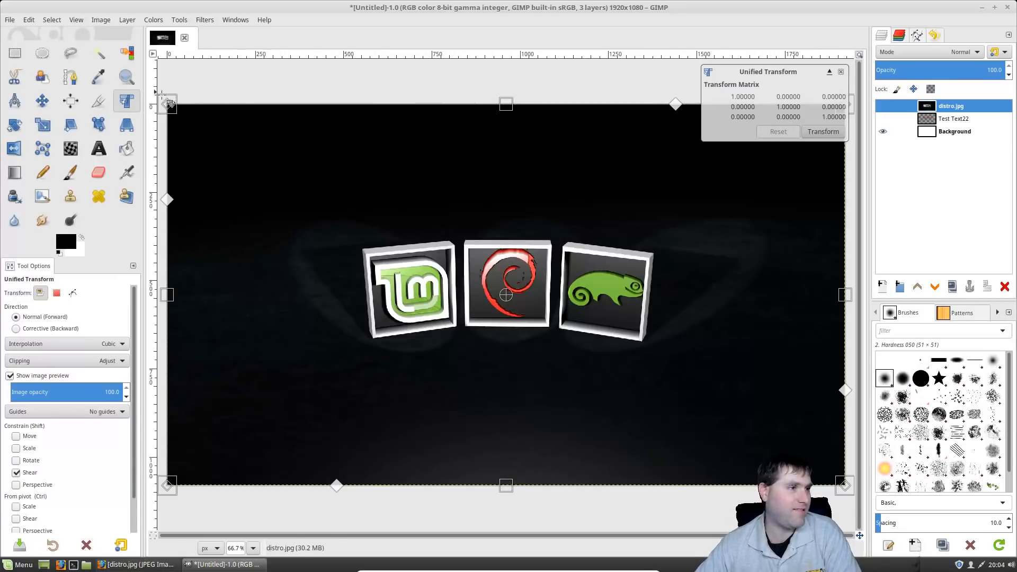
drag(189, 118, 268, 160)
drag(271, 241, 247, 249)
drag(700, 166, 625, 162)
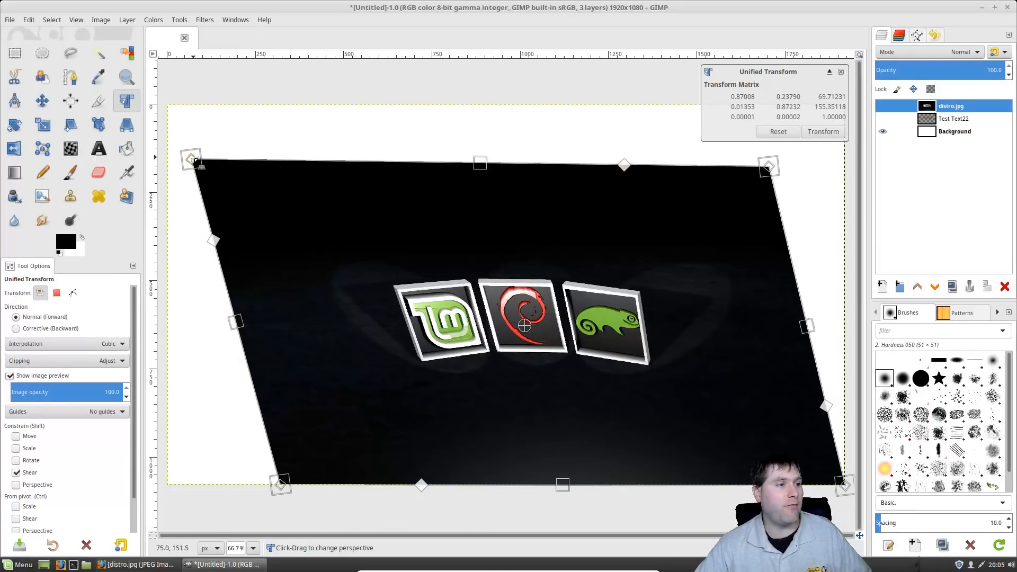
drag(198, 162, 457, 293)
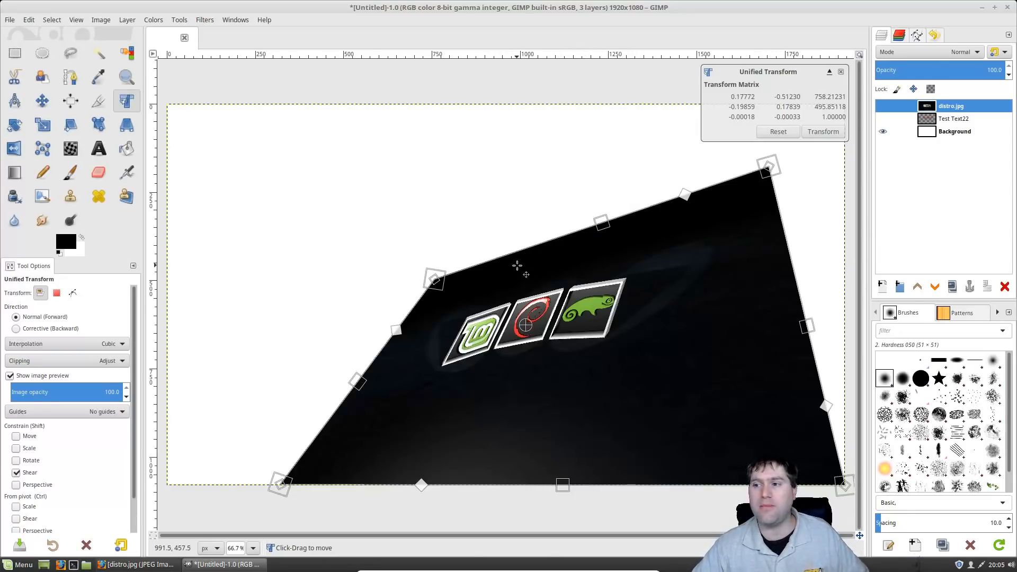
click(841, 73)
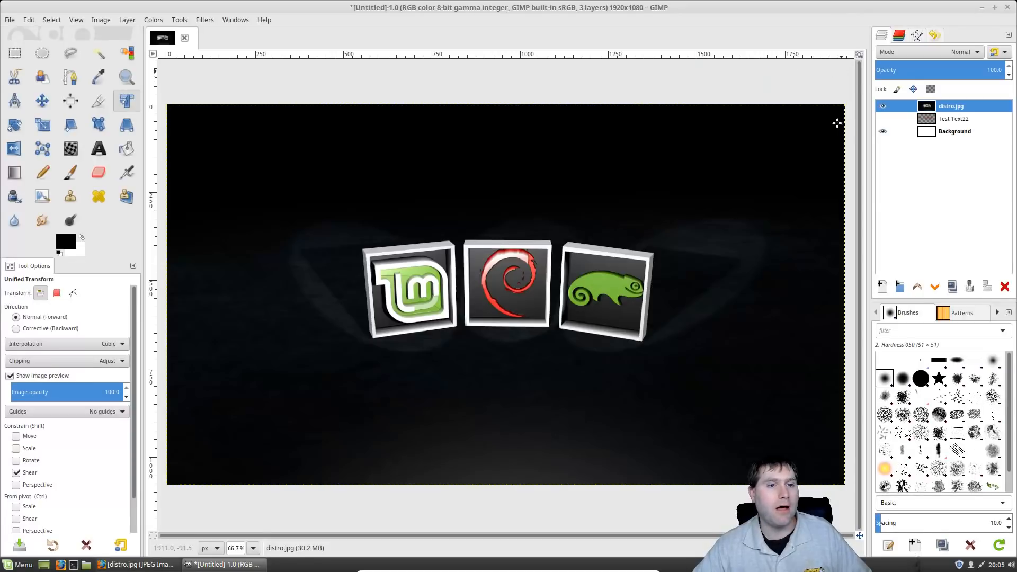
Step: Distort the distro.jpg layer by pulling its upper-left corner inward with Unified Transform, and apply the transform
click(239, 131)
drag(180, 108, 260, 294)
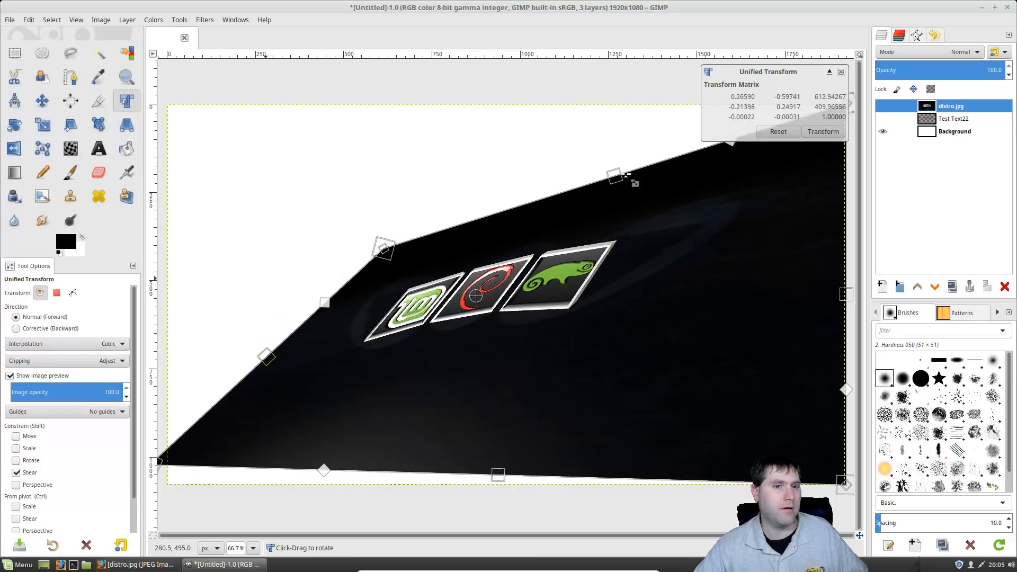
click(838, 134)
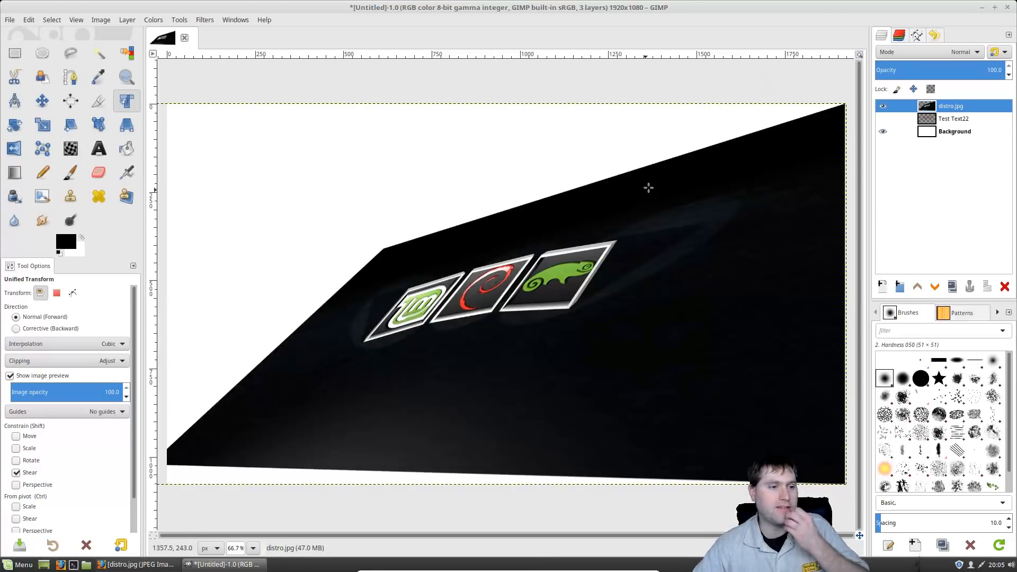
Step: Show the Test Text22 layer and raise it above the distro.jpg layer
click(882, 119)
drag(956, 106, 953, 103)
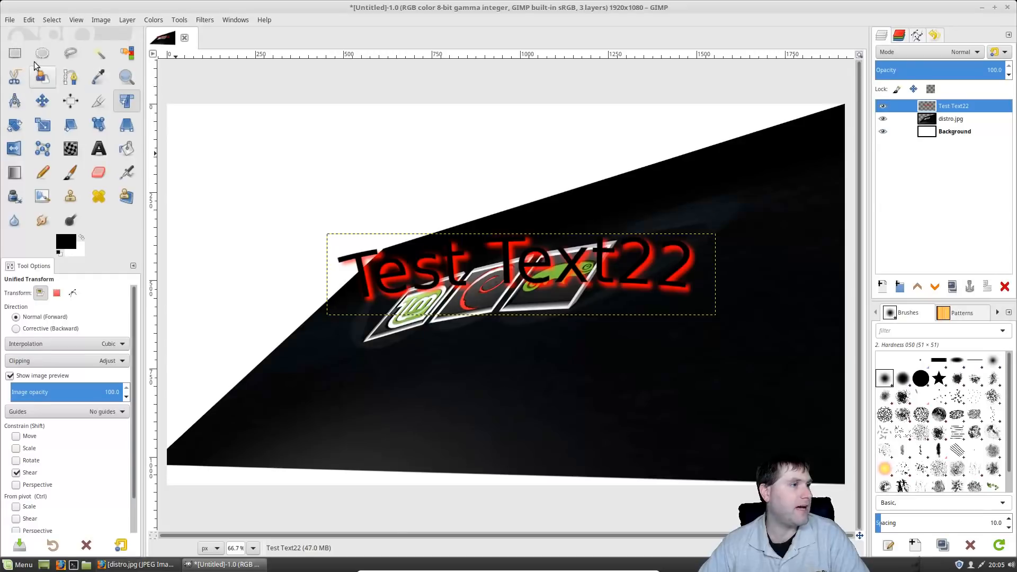
Step: Move the Test Text22 text onto the dark area below the three distro logos
click(99, 148)
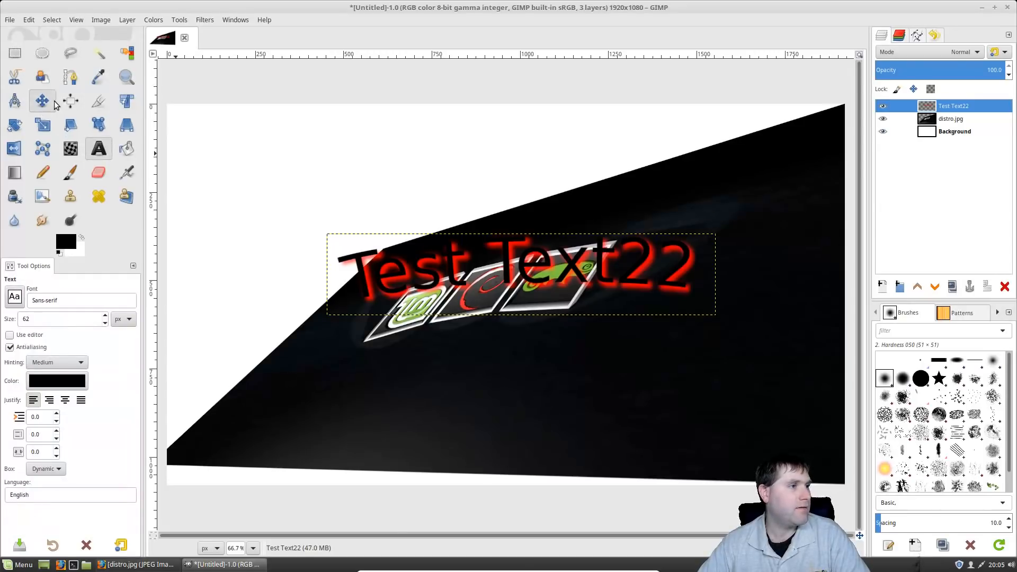
click(54, 104)
drag(442, 284, 359, 418)
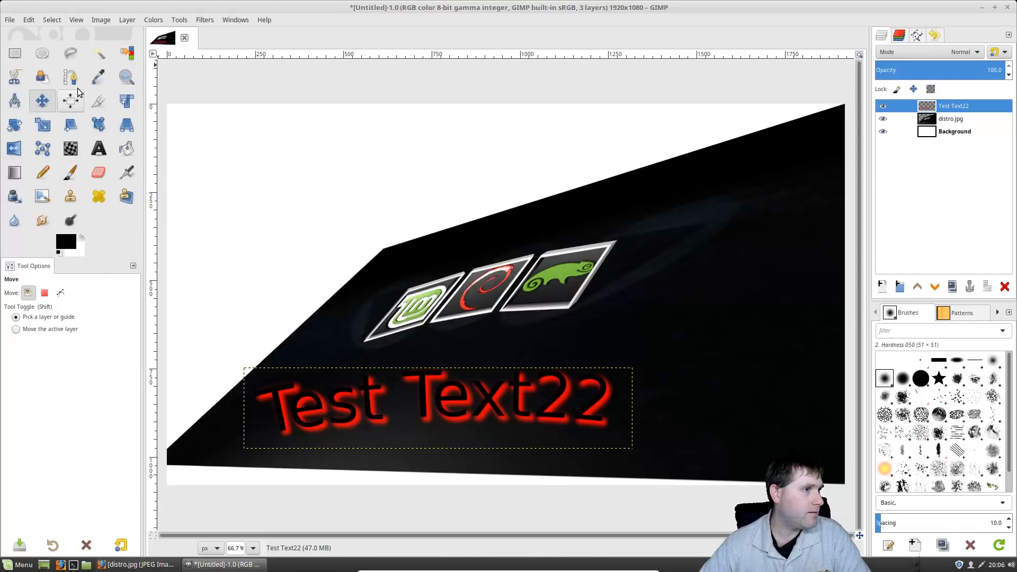
Step: Activate the Paintbrush and look through its available blend modes
click(75, 177)
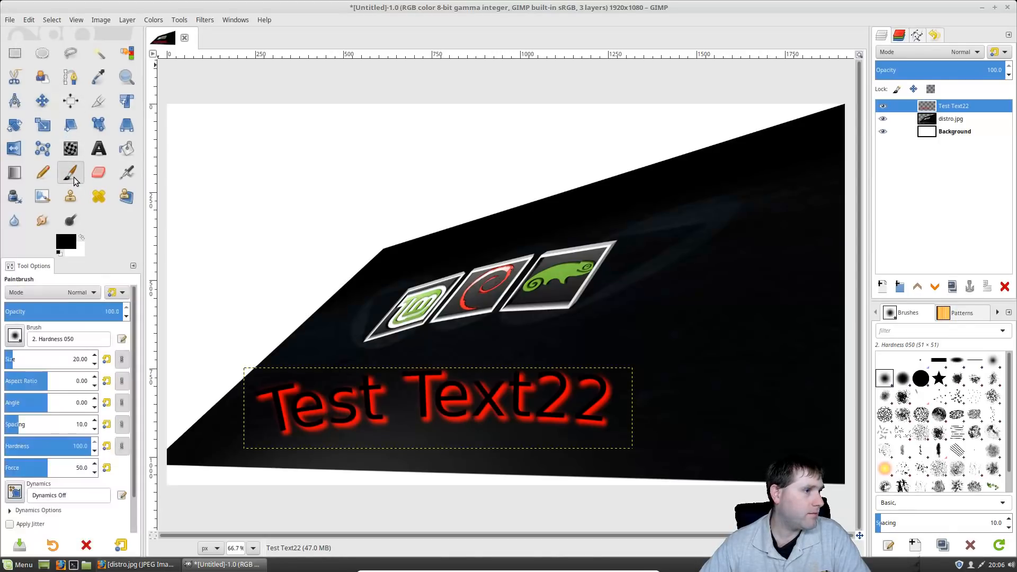
click(90, 294)
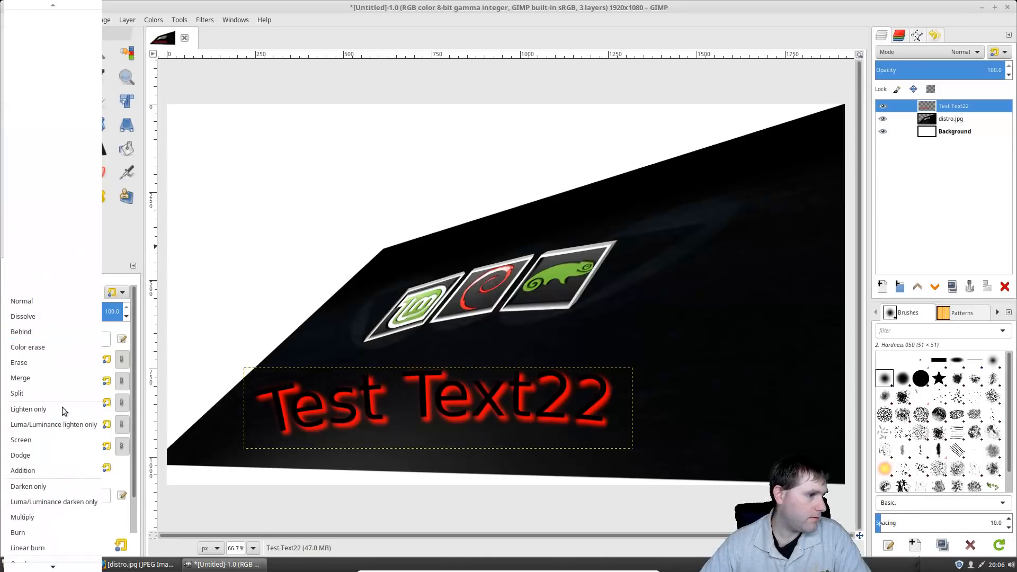
scroll(62, 457, down, 5)
scroll(32, 536, down, 7)
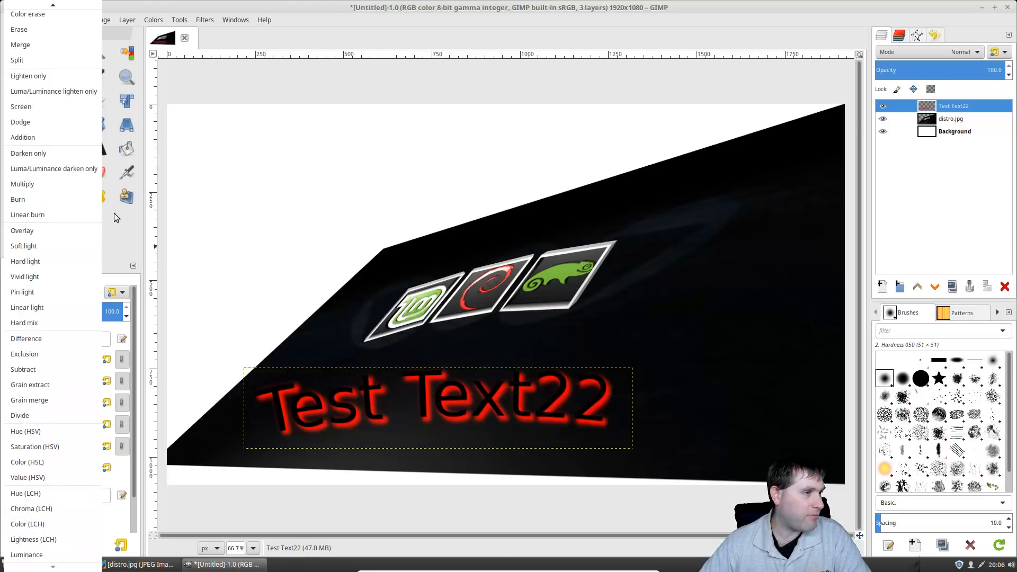
click(116, 229)
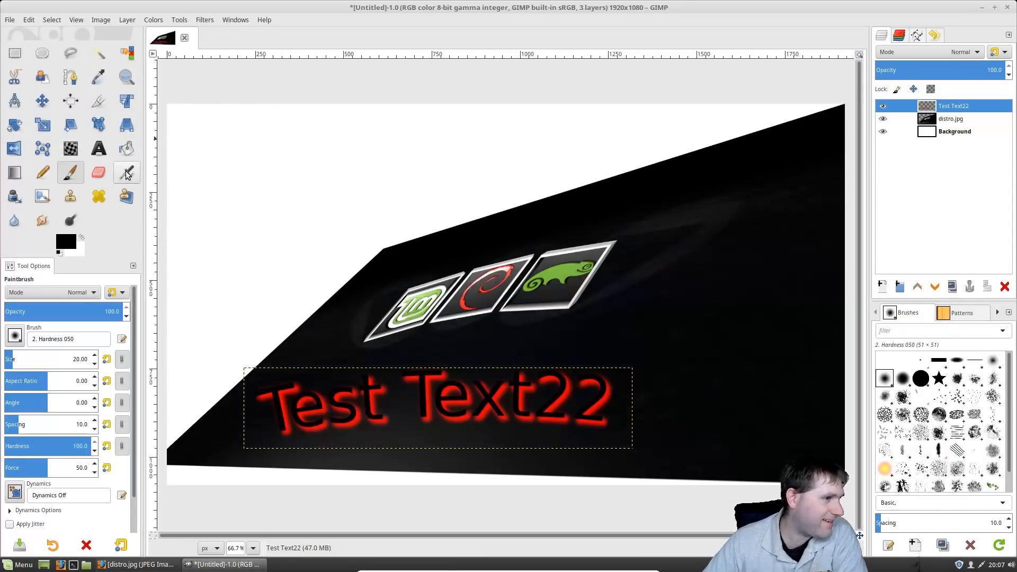
click(40, 293)
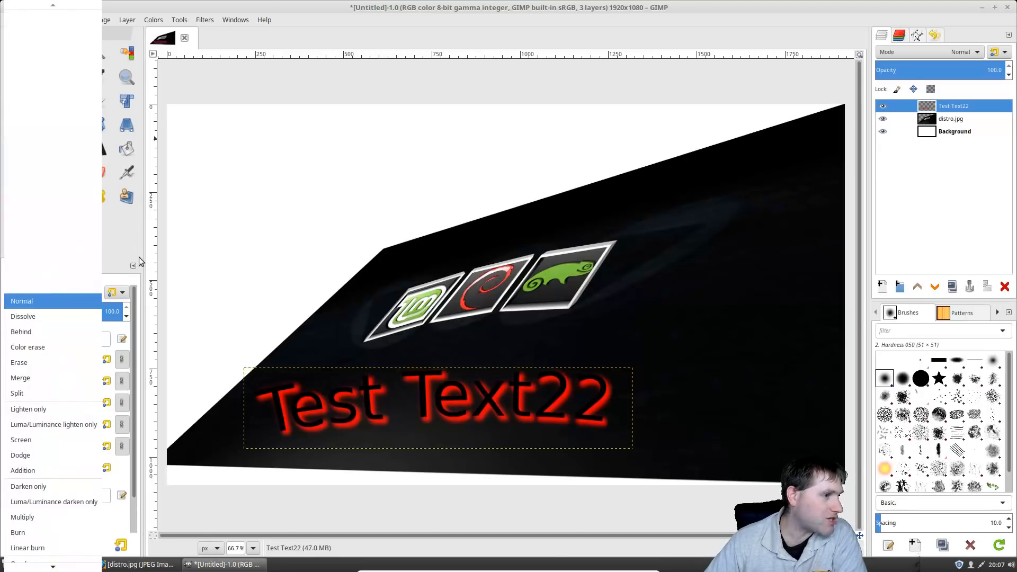
click(40, 292)
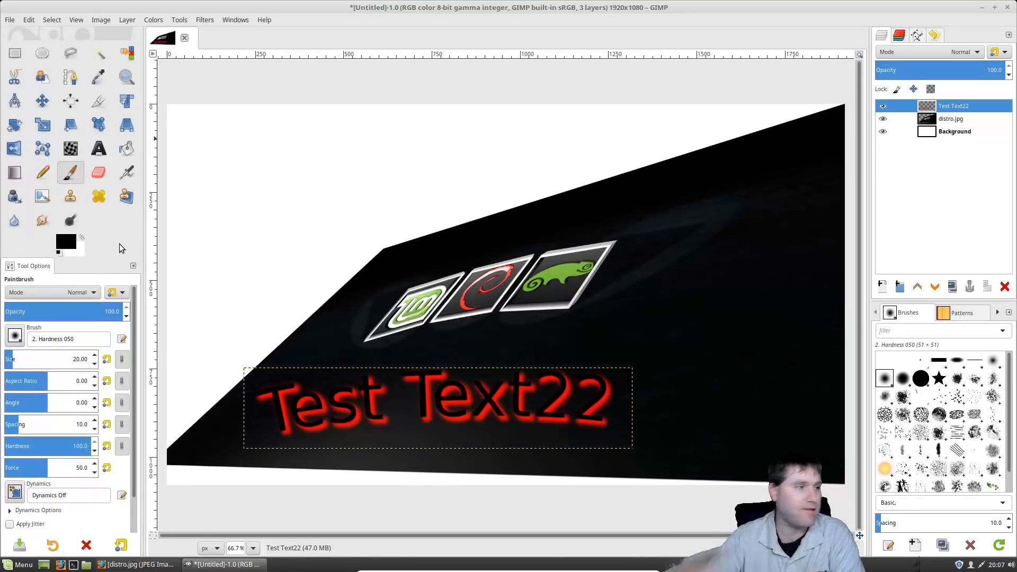
Step: Activate the MyPaint Brush tool and choose the bubble brush
click(44, 197)
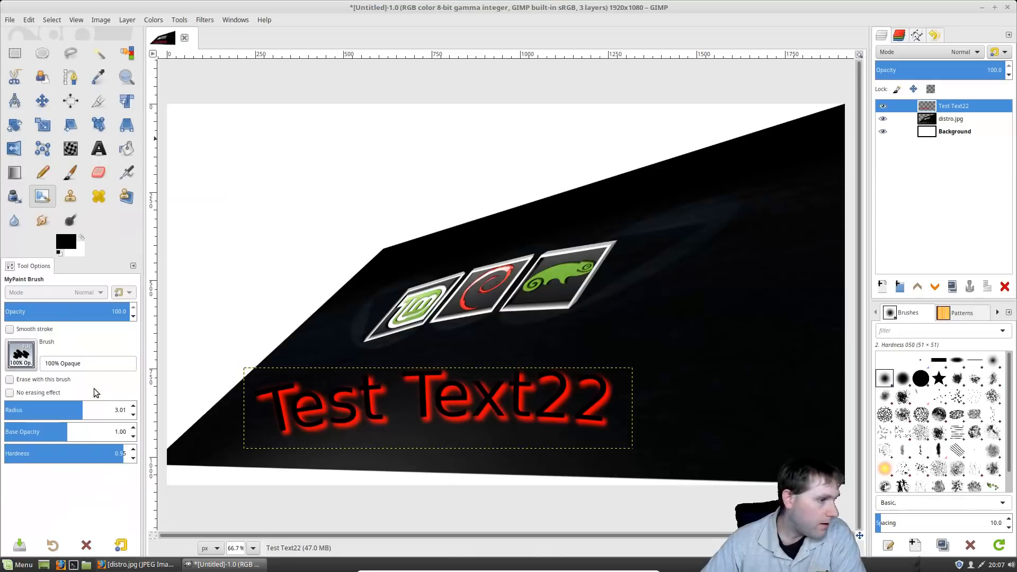
click(21, 358)
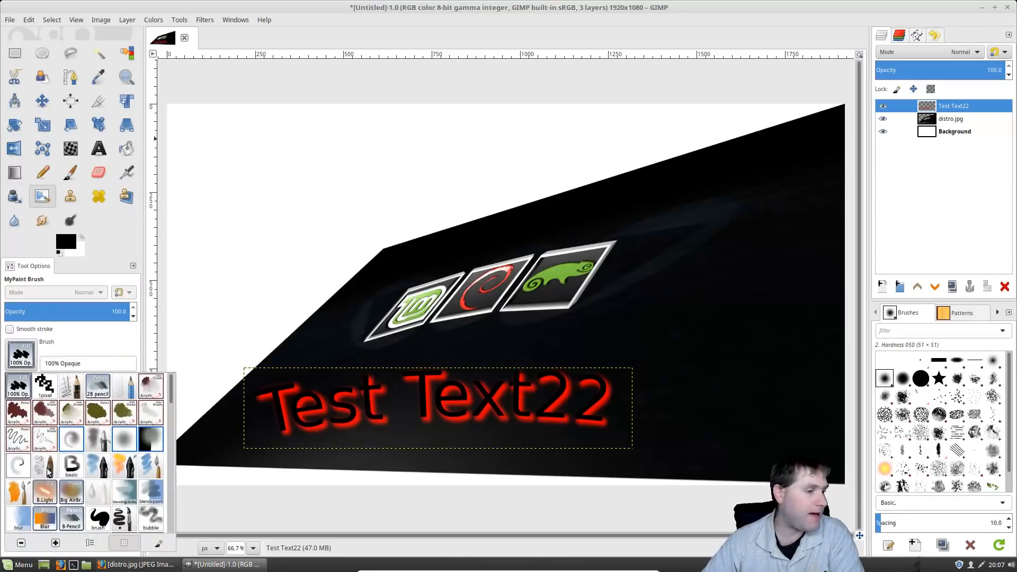
click(150, 518)
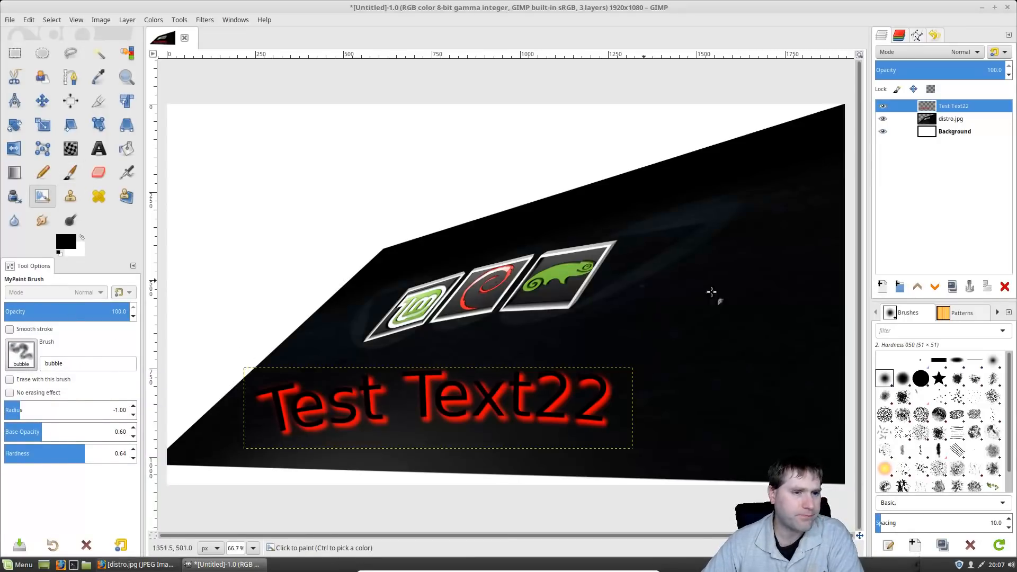
Step: Select the 2. Hardness 100 brush and confirm black (000000) as the foreground color
click(924, 378)
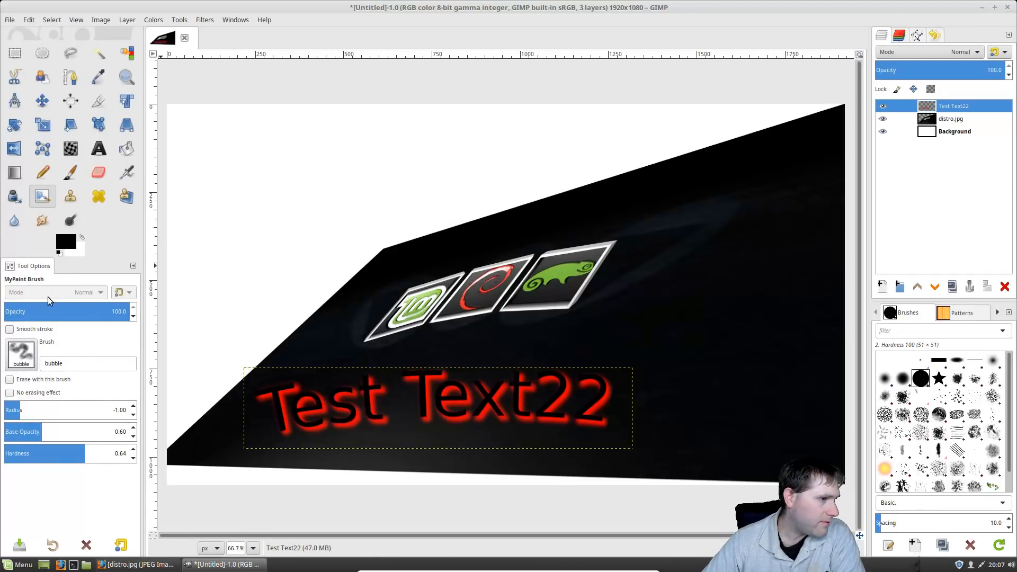
click(63, 242)
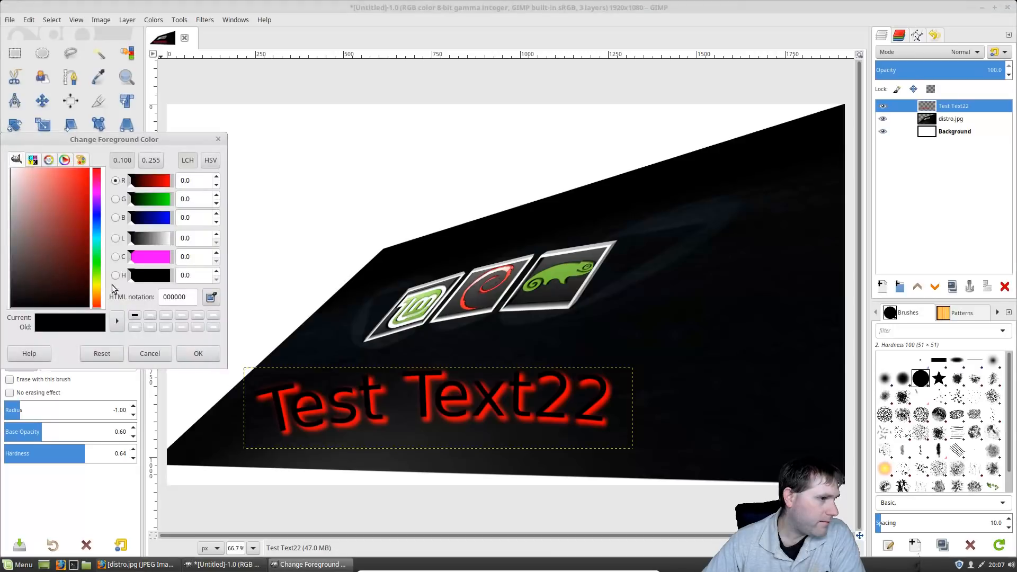
click(199, 351)
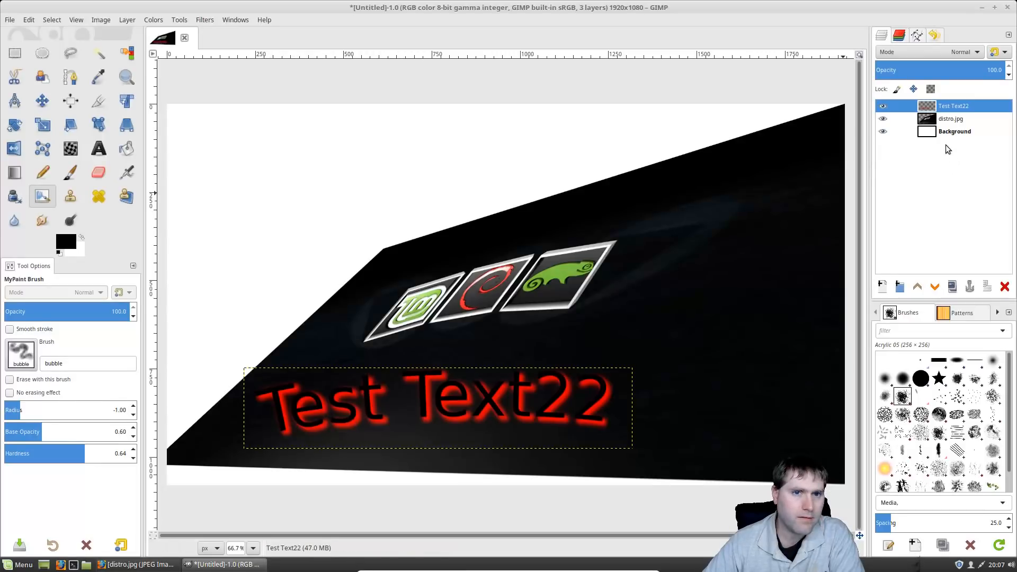
Step: Paint curved black bubble-brush strokes across the empty white area of the Background layer
click(947, 124)
click(946, 133)
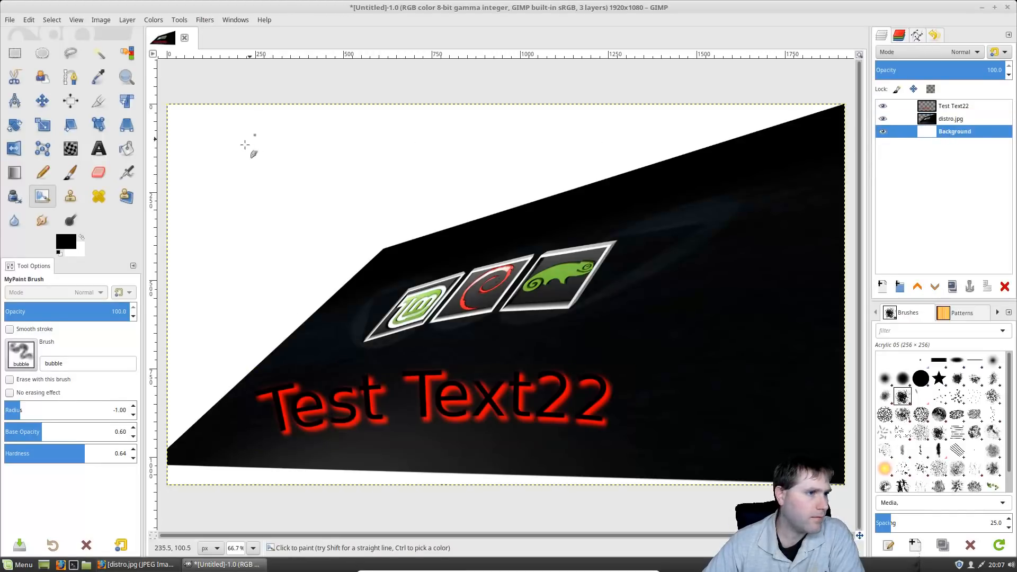
mouse_move(265, 160)
mouse_down()
mouse_move(245, 199)
mouse_move(251, 224)
mouse_move(404, 189)
mouse_up()
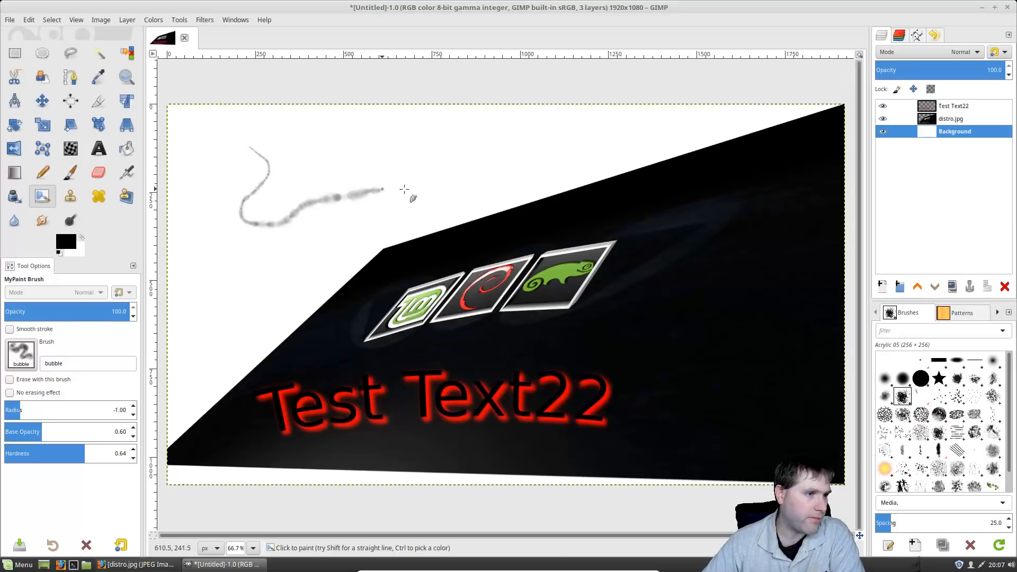
mouse_move(329, 158)
mouse_down()
mouse_move(453, 151)
mouse_move(359, 178)
mouse_move(422, 178)
mouse_move(249, 303)
mouse_move(255, 269)
mouse_move(225, 270)
mouse_move(248, 326)
mouse_move(226, 306)
mouse_up()
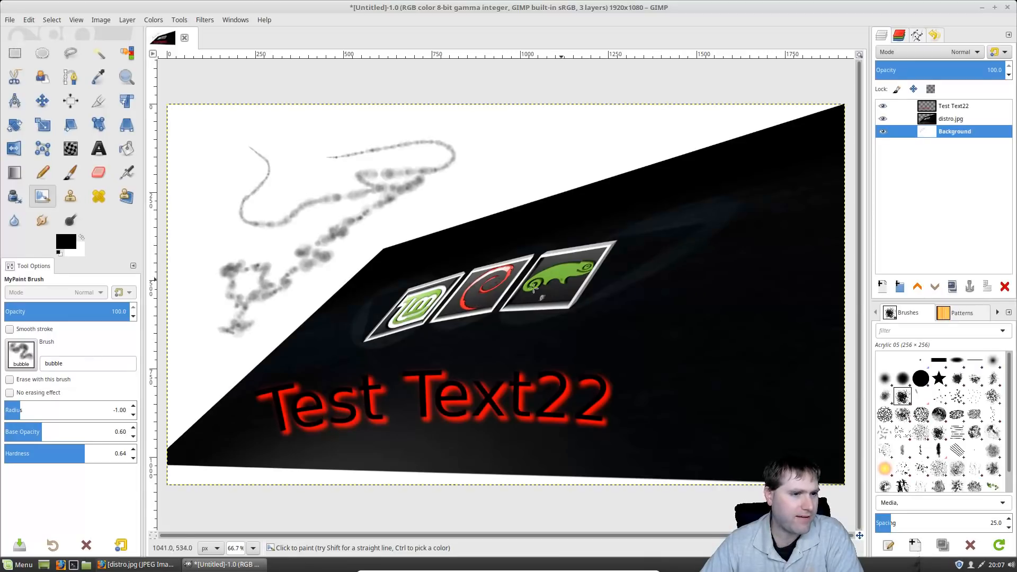
Step: Try painting over the distro logos on the distro.jpg layer with the bubble brush, and undo the stroke
click(945, 108)
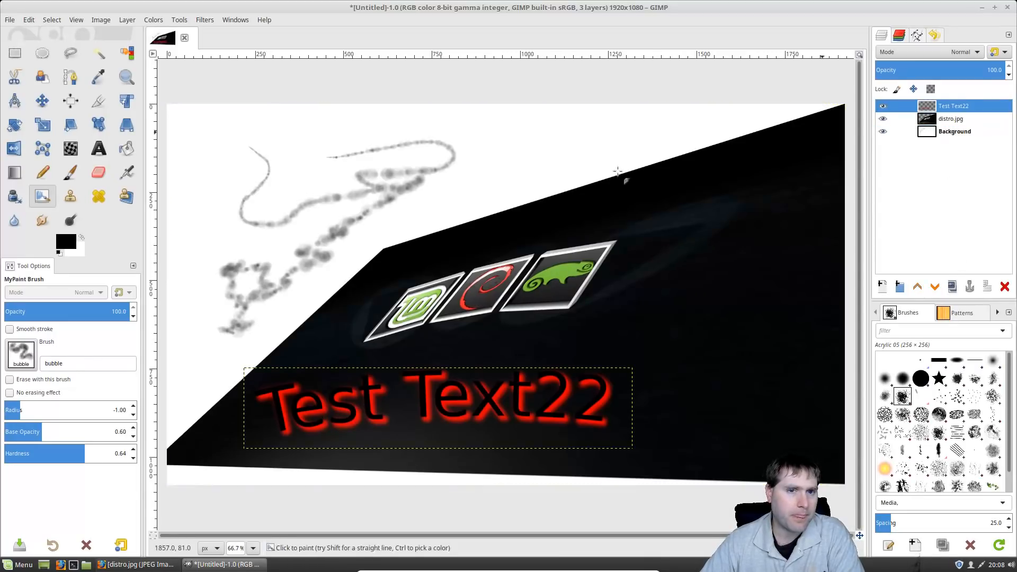
click(933, 121)
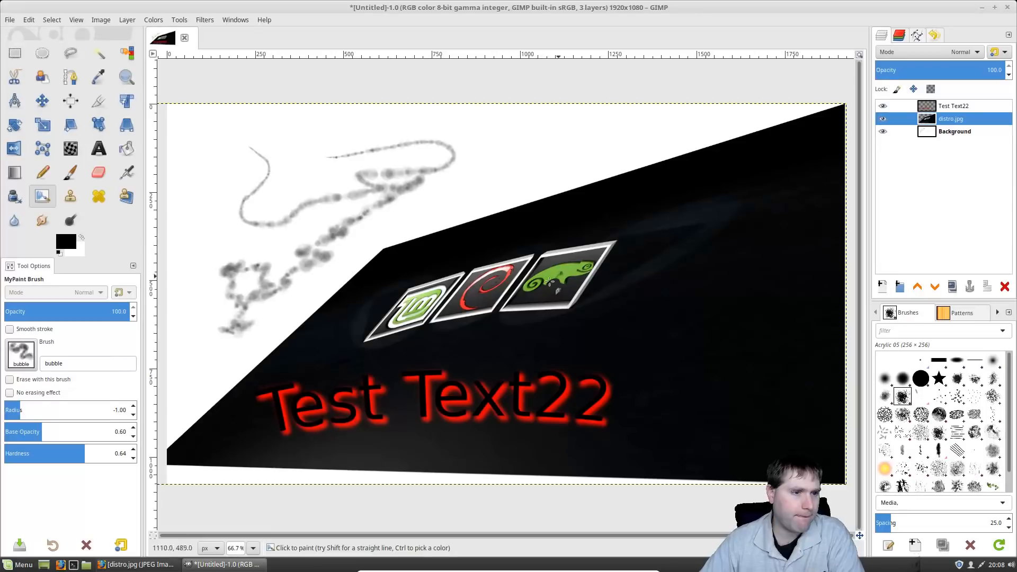
mouse_move(446, 290)
mouse_down()
mouse_move(387, 317)
mouse_move(593, 262)
mouse_move(409, 330)
mouse_move(447, 322)
mouse_move(400, 411)
mouse_up()
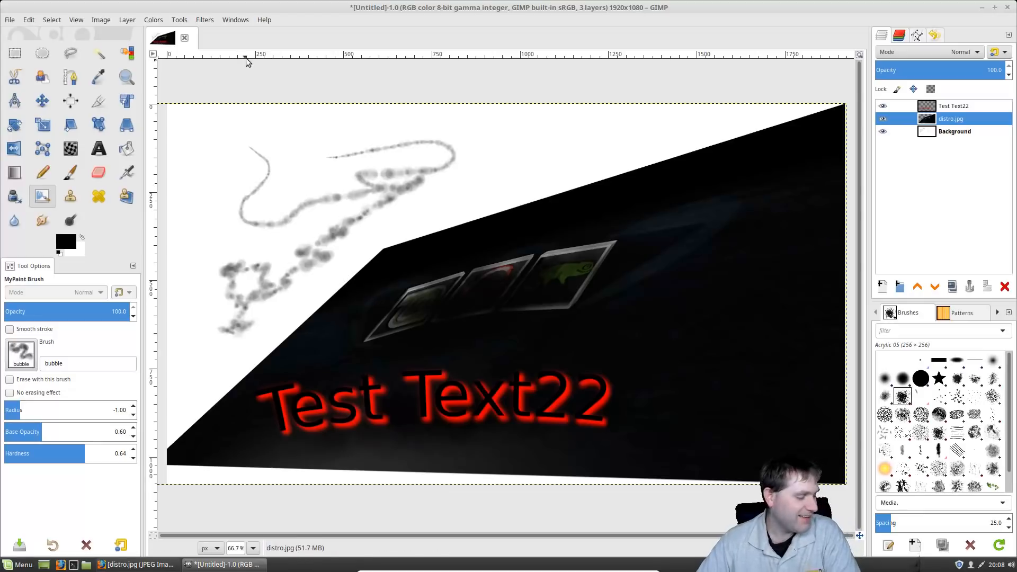
key(ctrl+z)
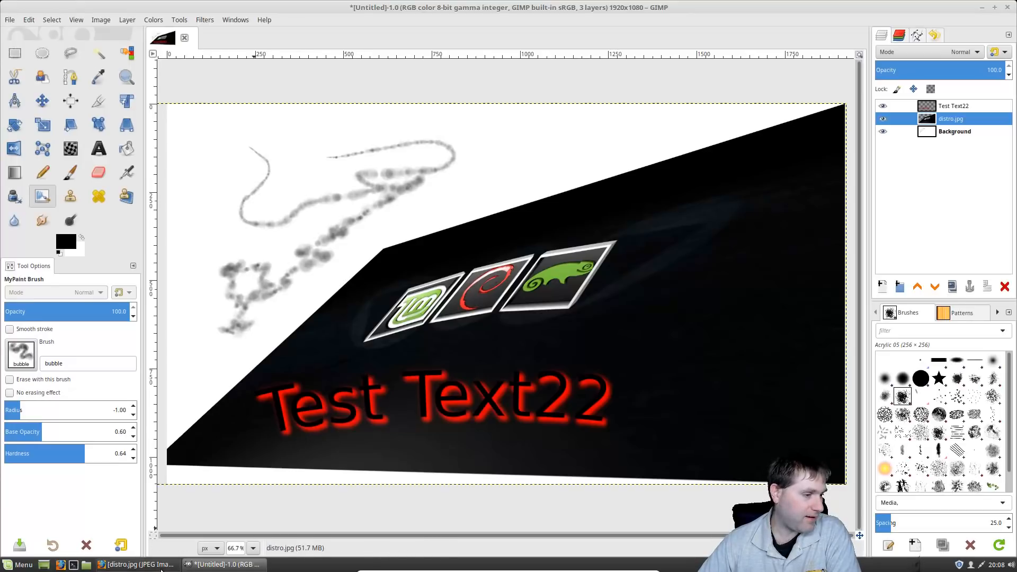
Step: Switch to Firefox, go back to the Switched To Linux home page, check the header logo's image options, and return to GIMP
click(137, 564)
click(108, 64)
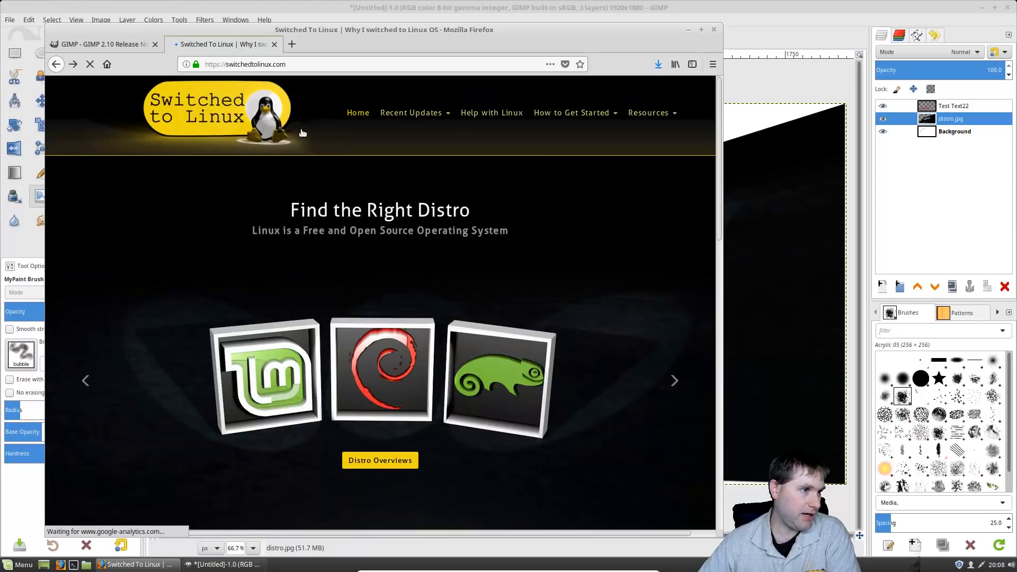
right_click(211, 123)
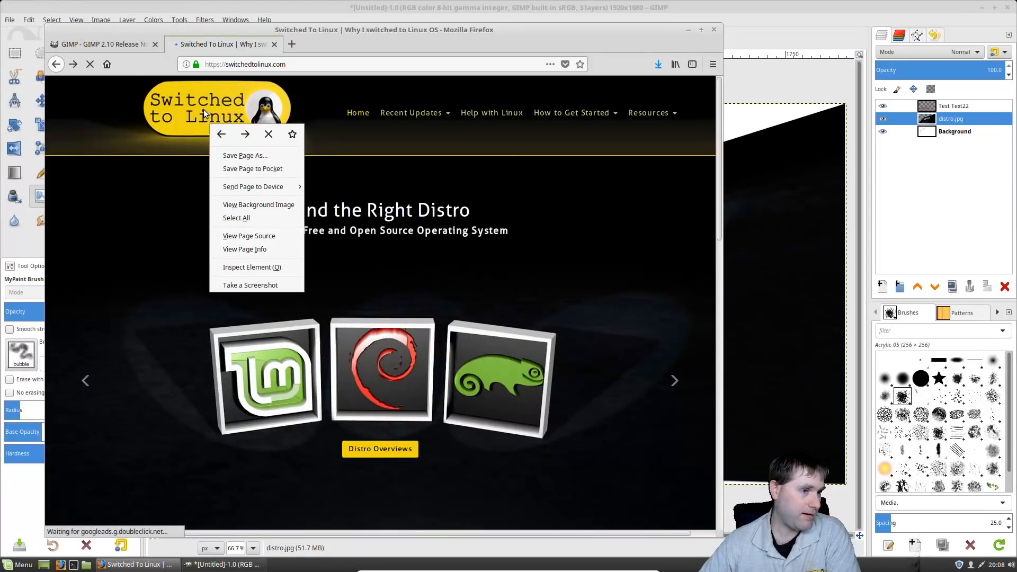
click(203, 109)
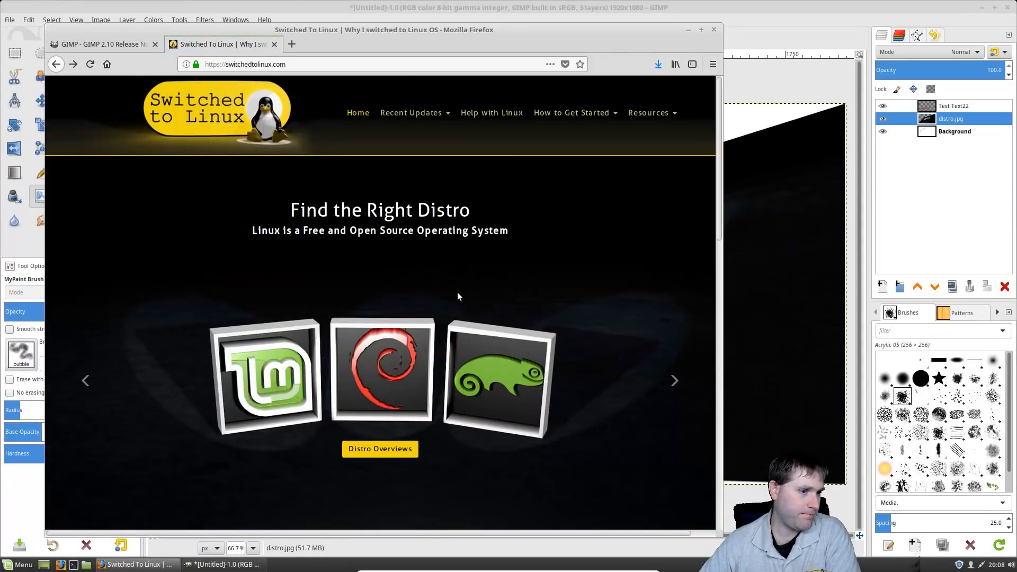
click(766, 90)
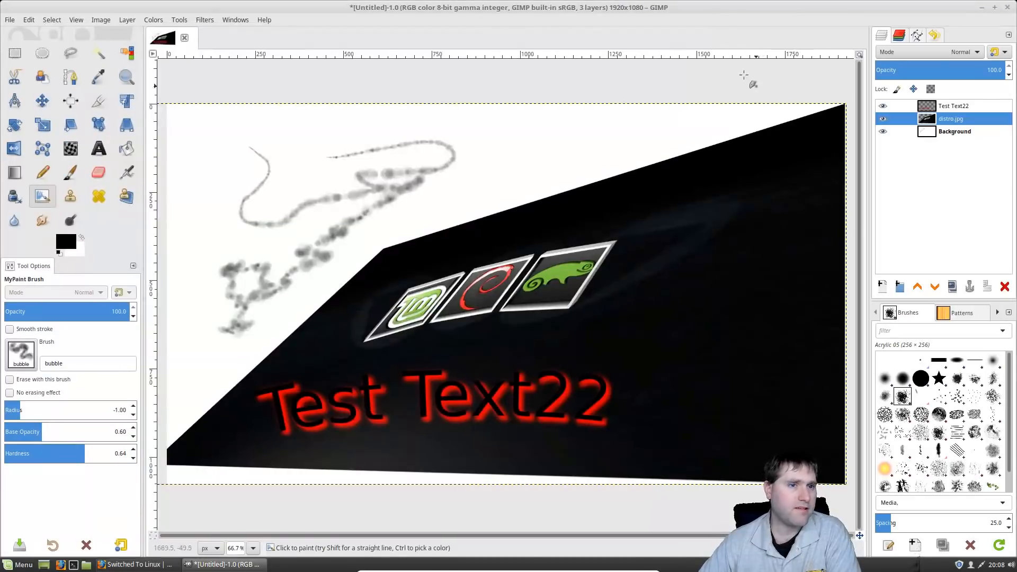
Step: Open distro.jpg from the Desktop as a new layer
click(10, 19)
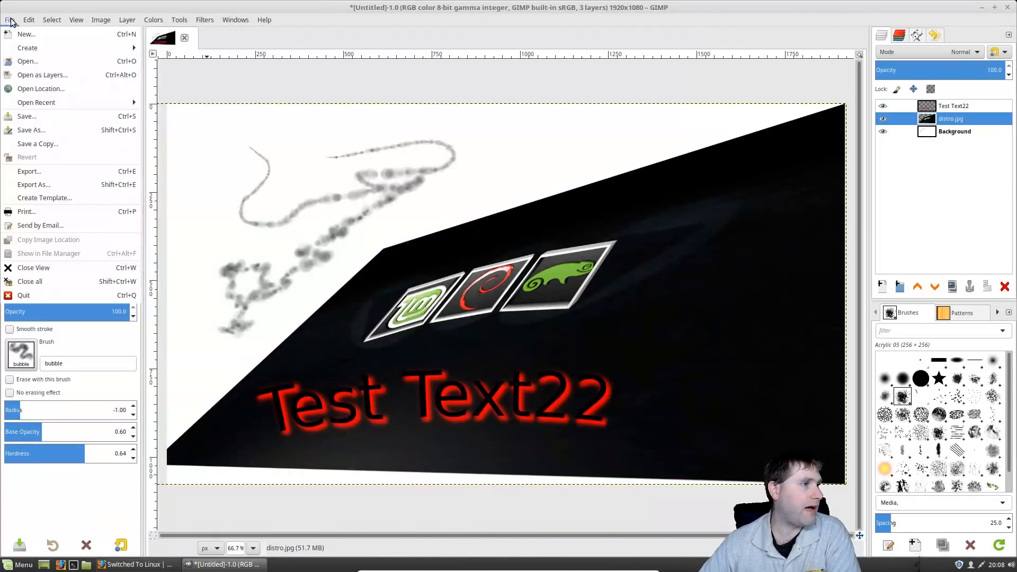
click(53, 71)
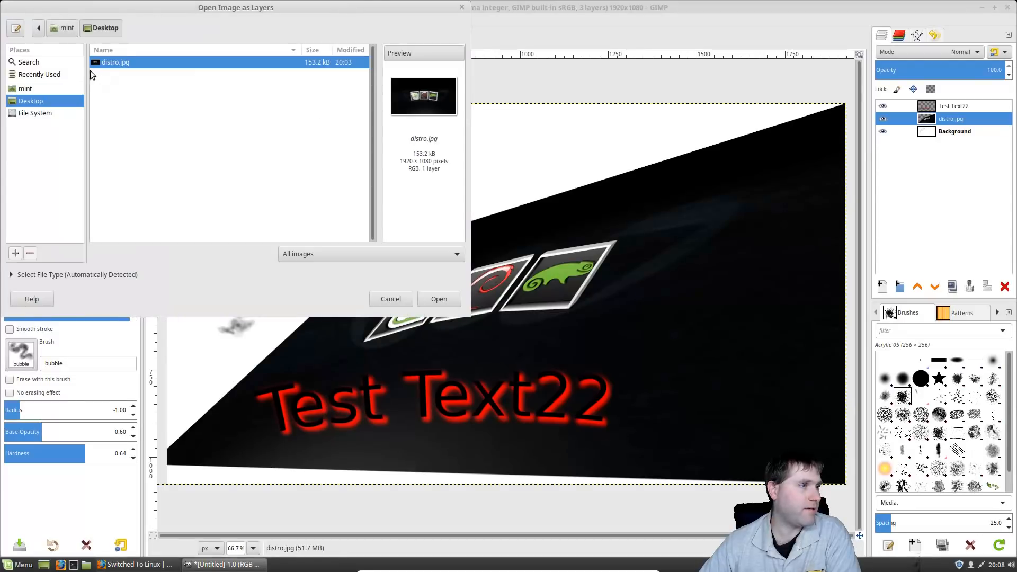
double_click(104, 62)
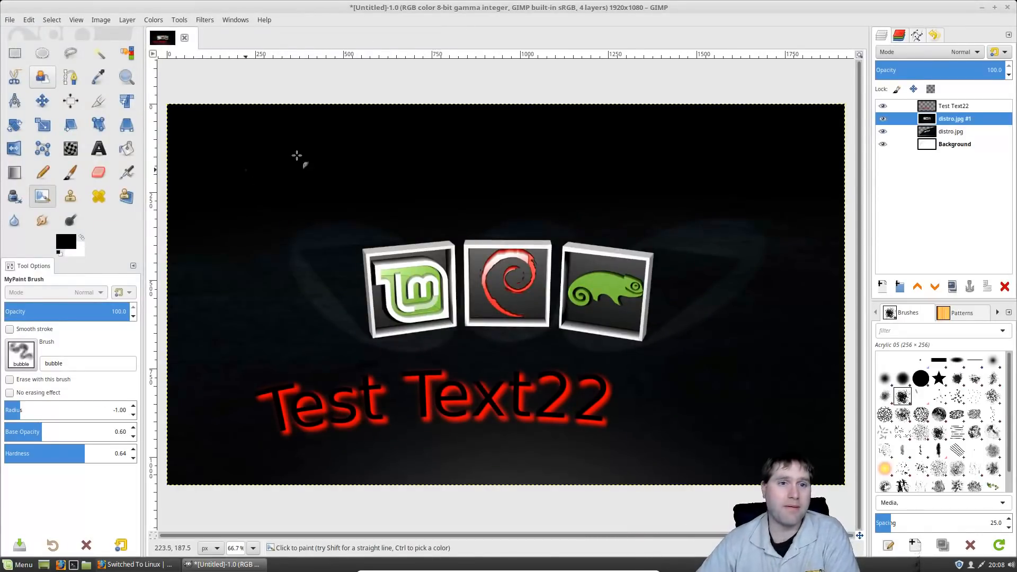
Step: Hide the Test Text22 layer and make the distro.jpg #1 layer active
click(891, 106)
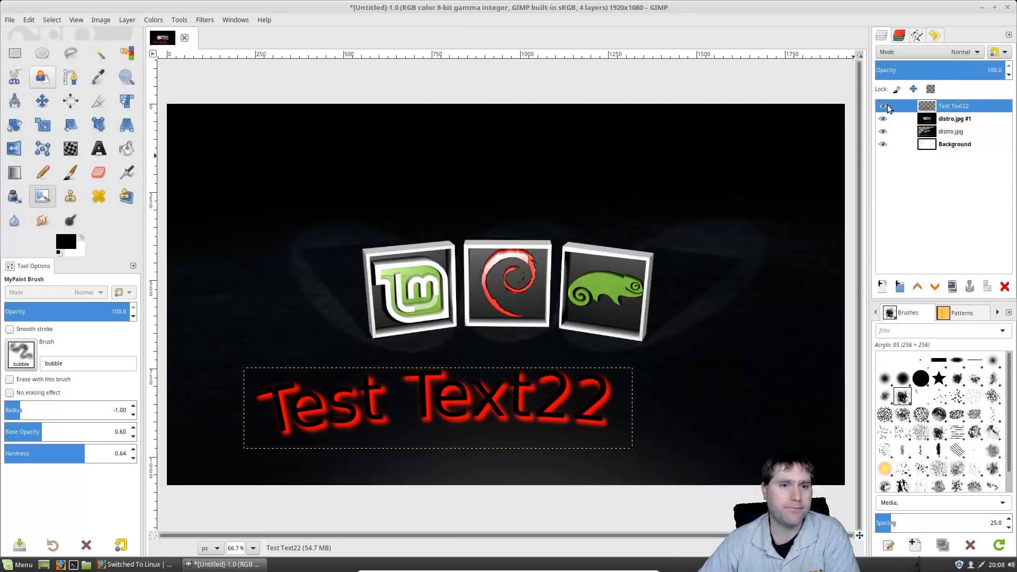
click(882, 107)
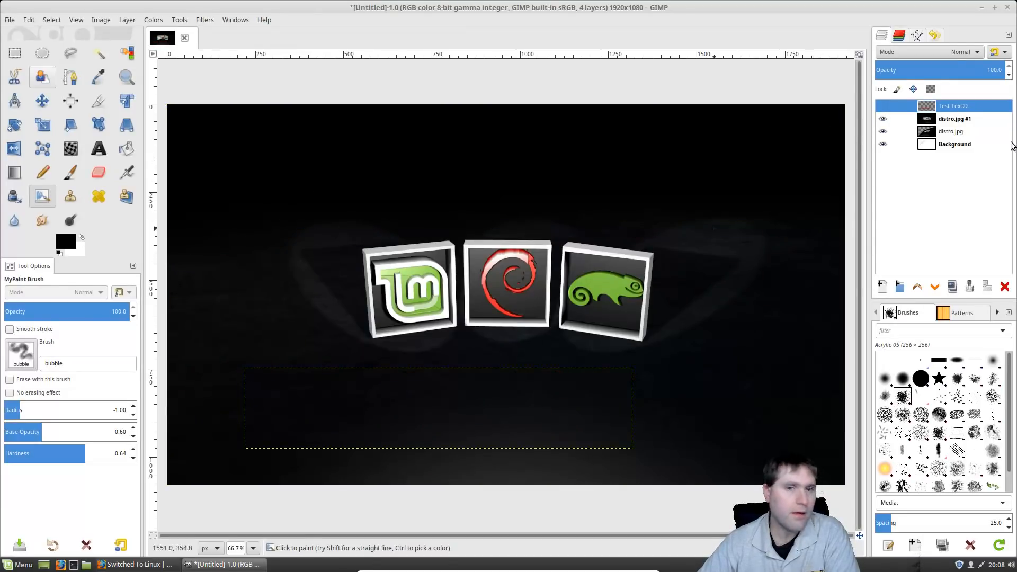
click(960, 121)
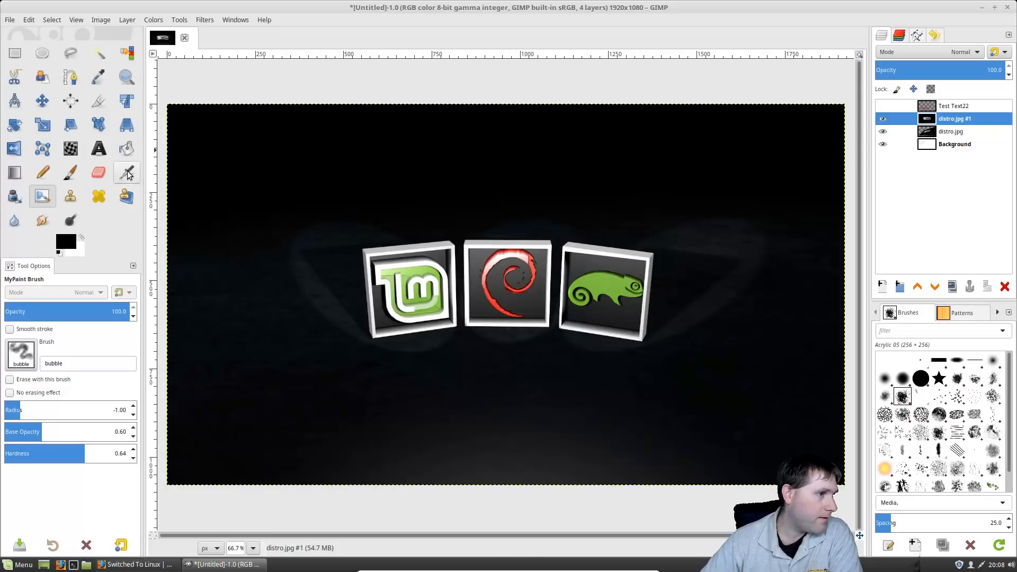
Step: Try a Foreground Select outline across the Linux Mint logo, and undo the text layer's hiding and the added distro.jpg layer
click(40, 78)
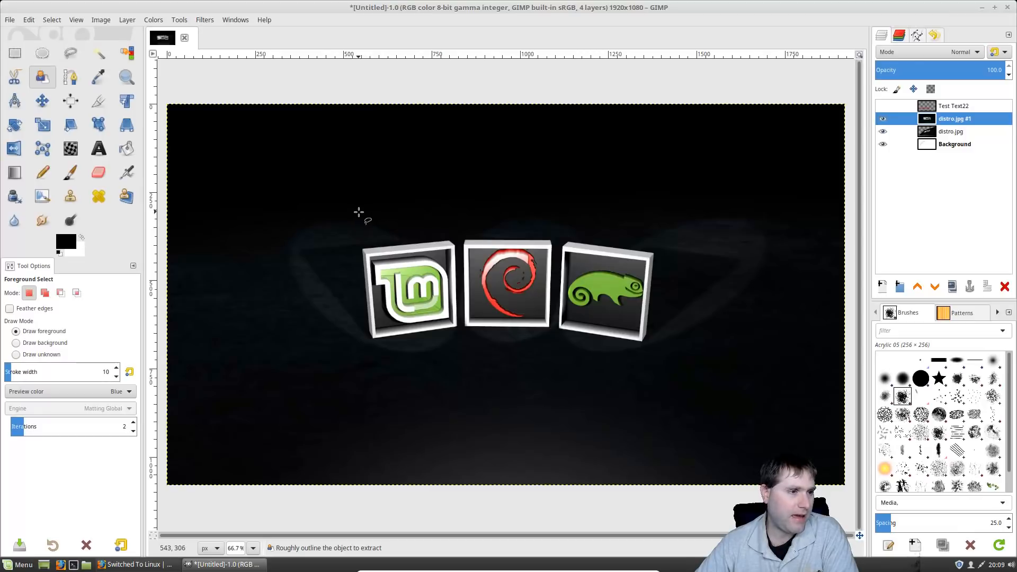
mouse_move(360, 216)
mouse_down()
mouse_move(400, 294)
mouse_move(446, 325)
mouse_up()
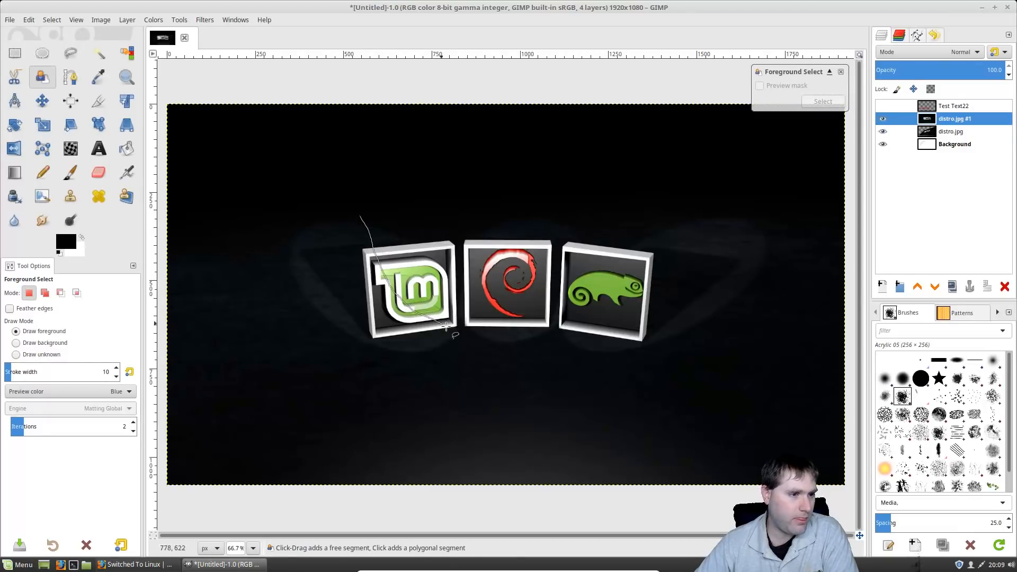
key(ctrl+z)
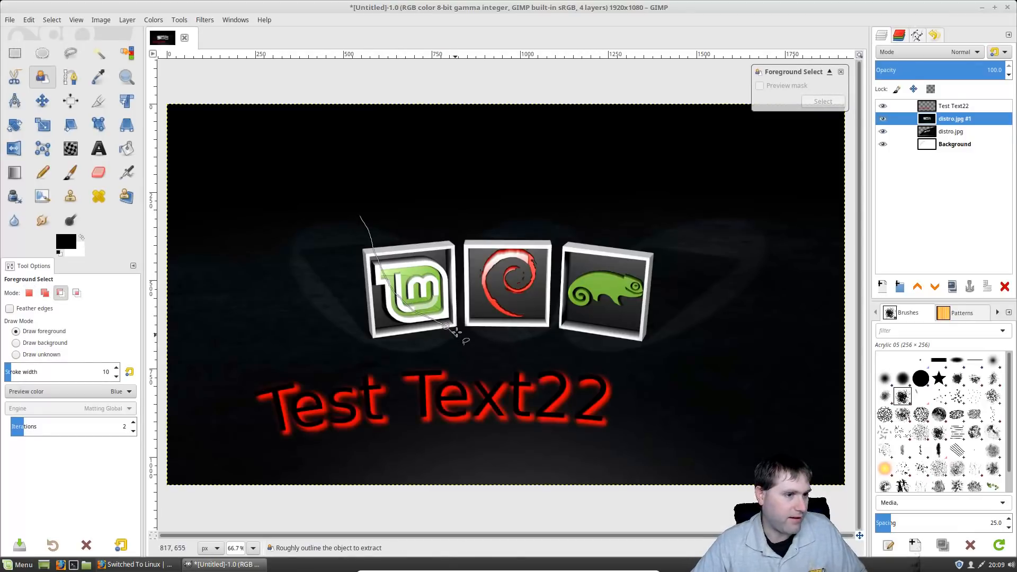
key(ctrl+z)
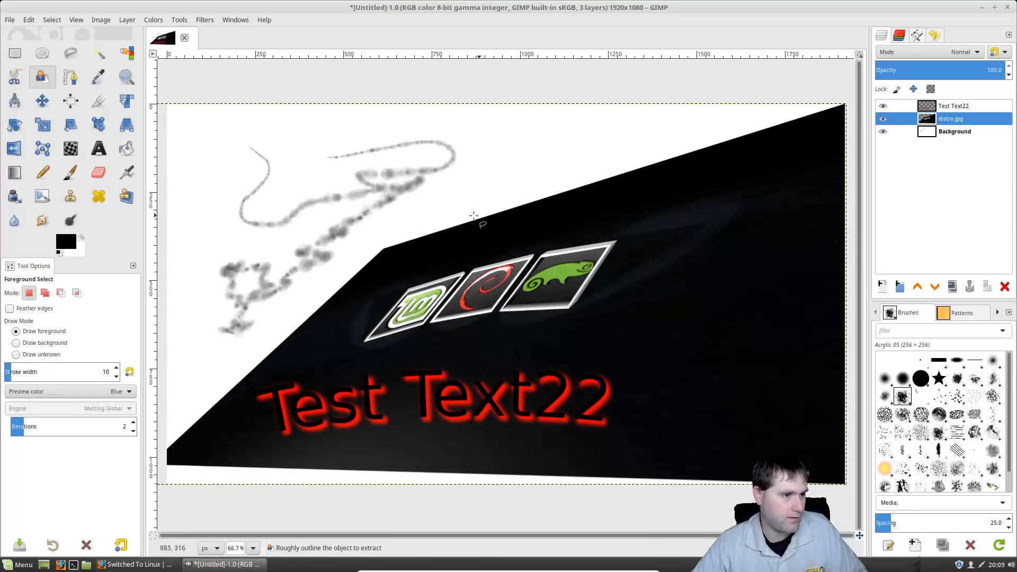
Step: Add an undistorted copy of distro.jpg from the Desktop to the image as a layer
click(11, 22)
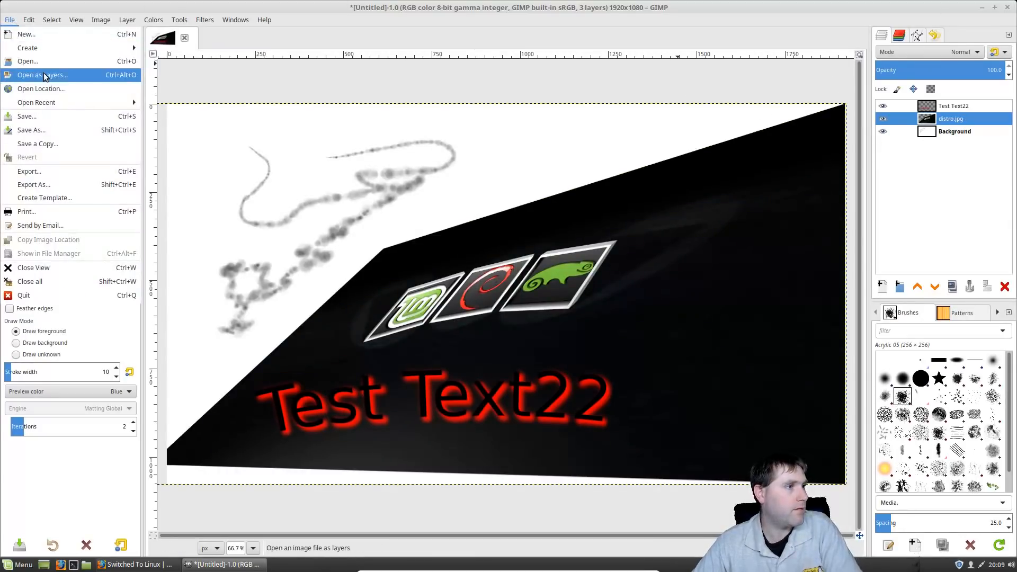
click(83, 78)
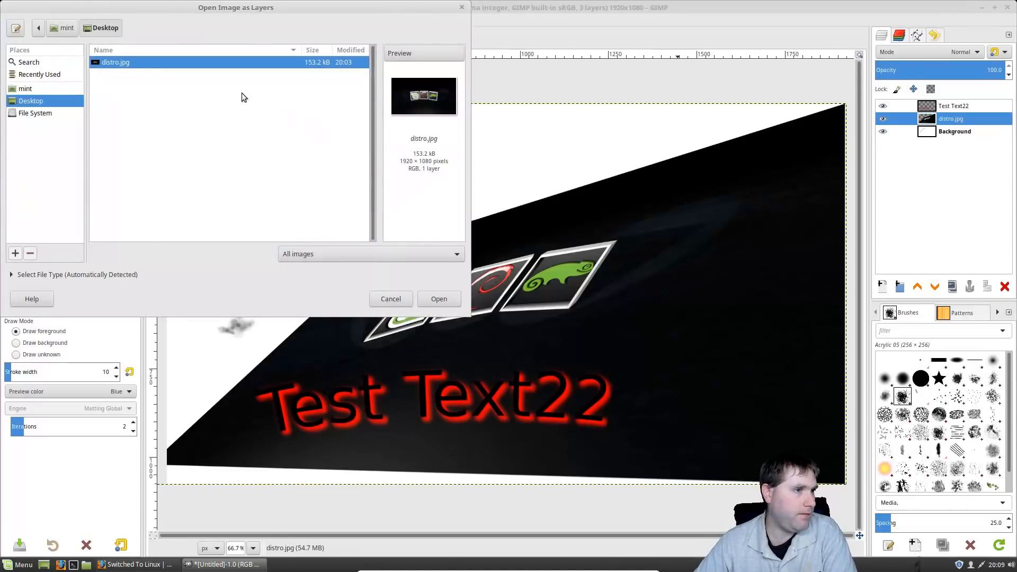
click(439, 298)
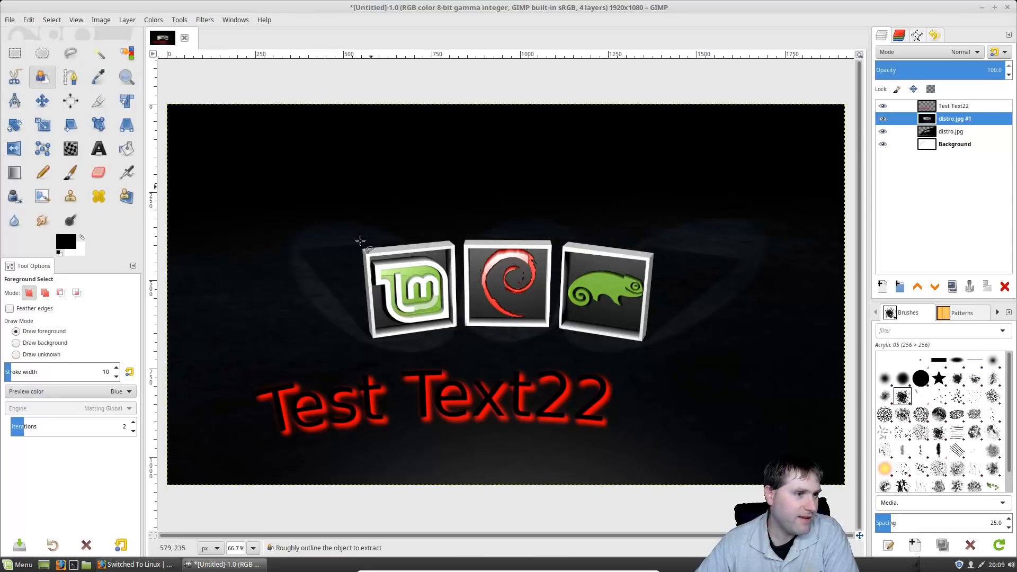
Step: Try a freehand Foreground Select outline around the framed Linux Mint logo, and cancel the selection
mouse_move(356, 234)
mouse_down()
mouse_move(460, 227)
mouse_move(462, 322)
mouse_move(388, 351)
mouse_move(355, 326)
mouse_move(340, 258)
mouse_move(351, 246)
mouse_up()
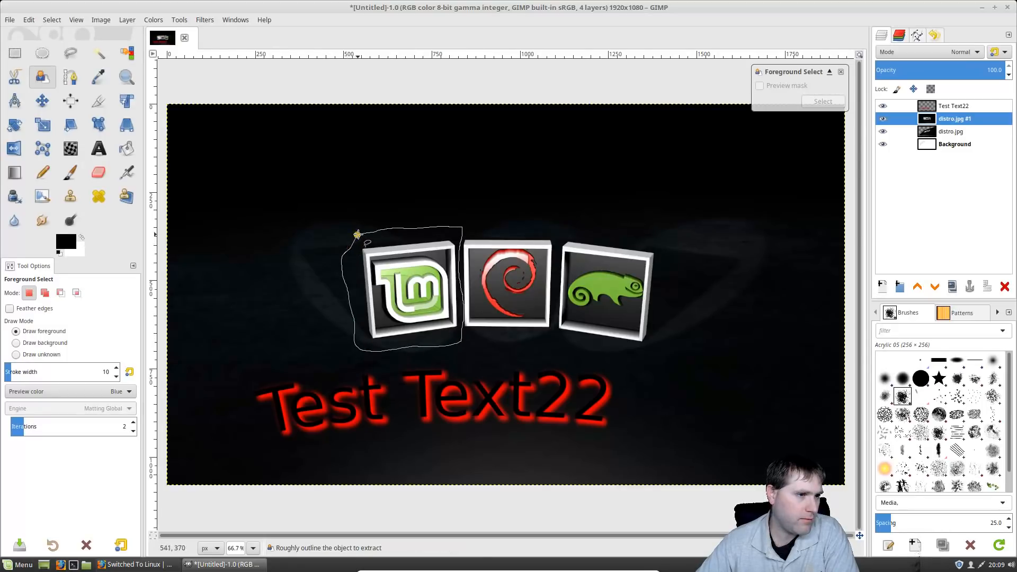
click(357, 235)
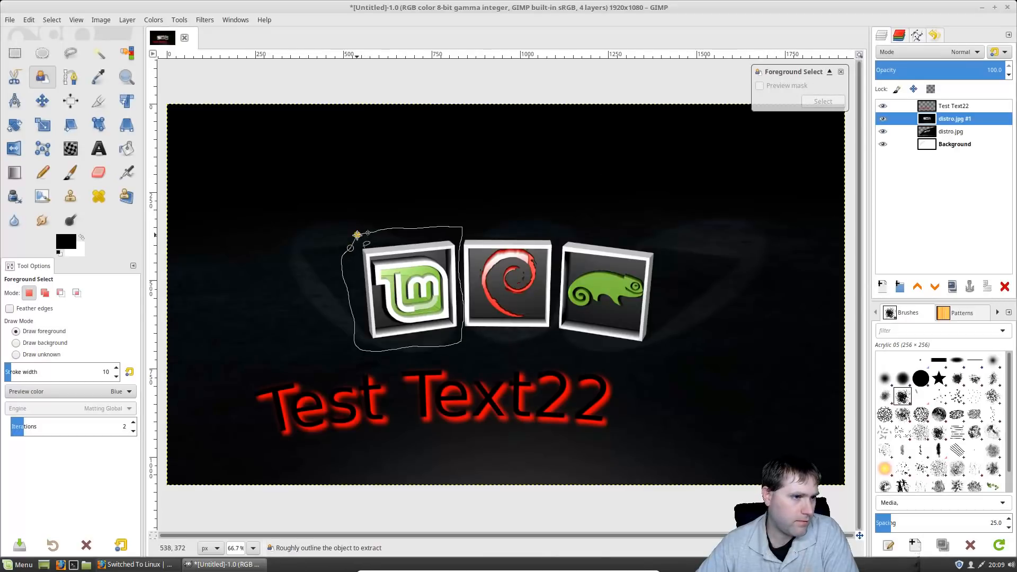
right_click(365, 237)
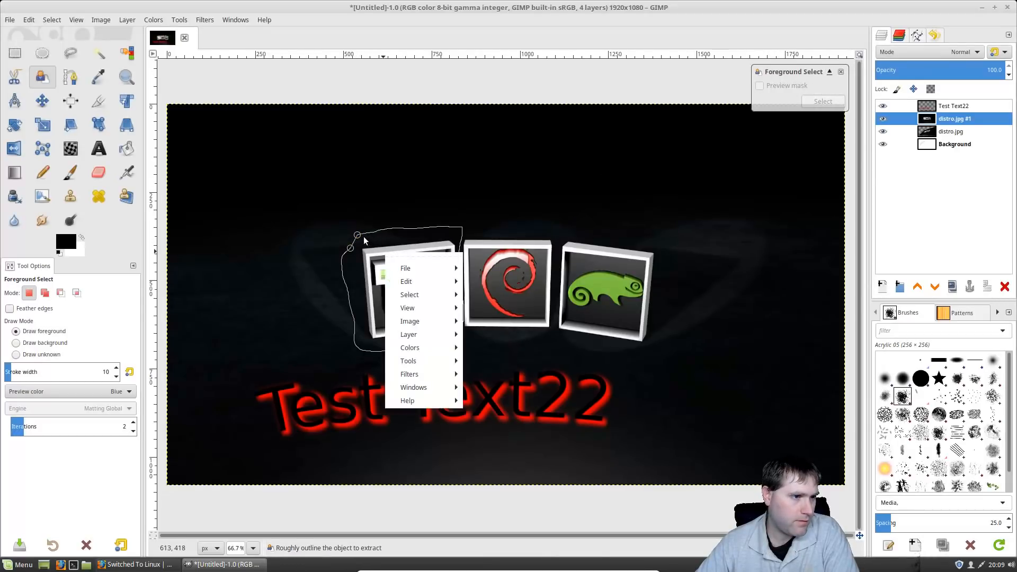
key(Escape)
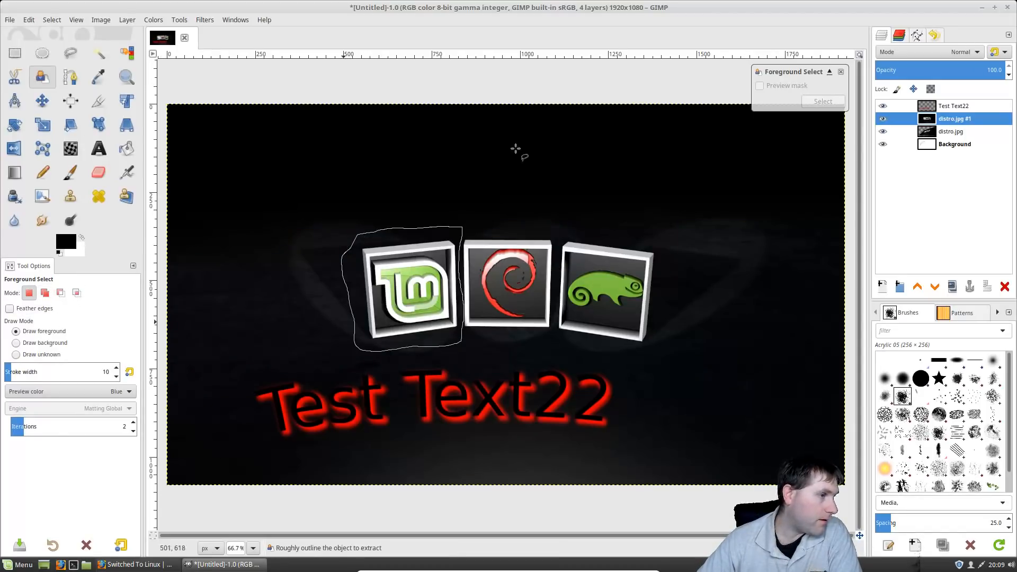
click(830, 72)
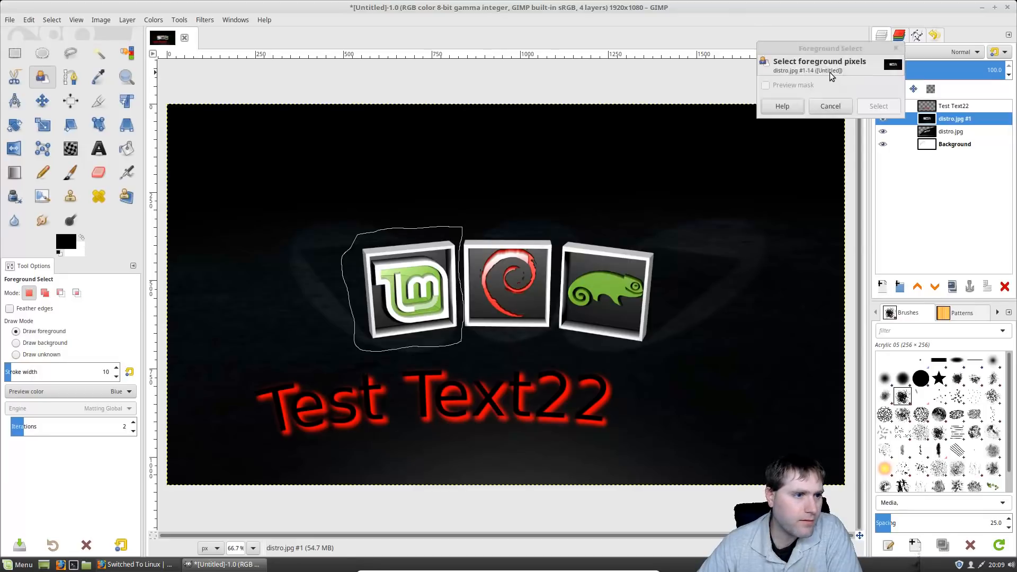
click(825, 105)
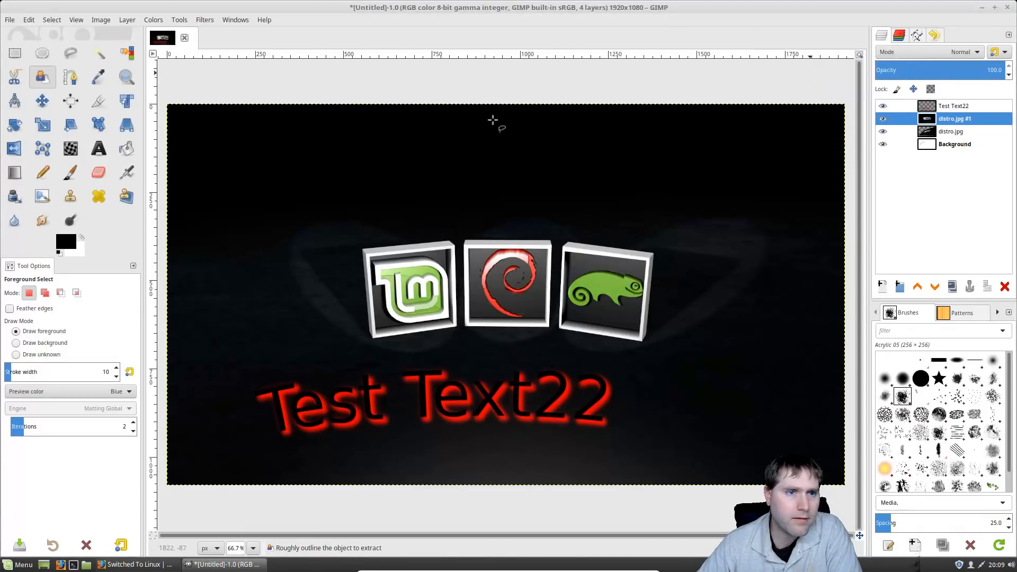
Step: Try a straight-sided Foreground Select outline around the framed Linux Mint logo, and discard it
click(457, 227)
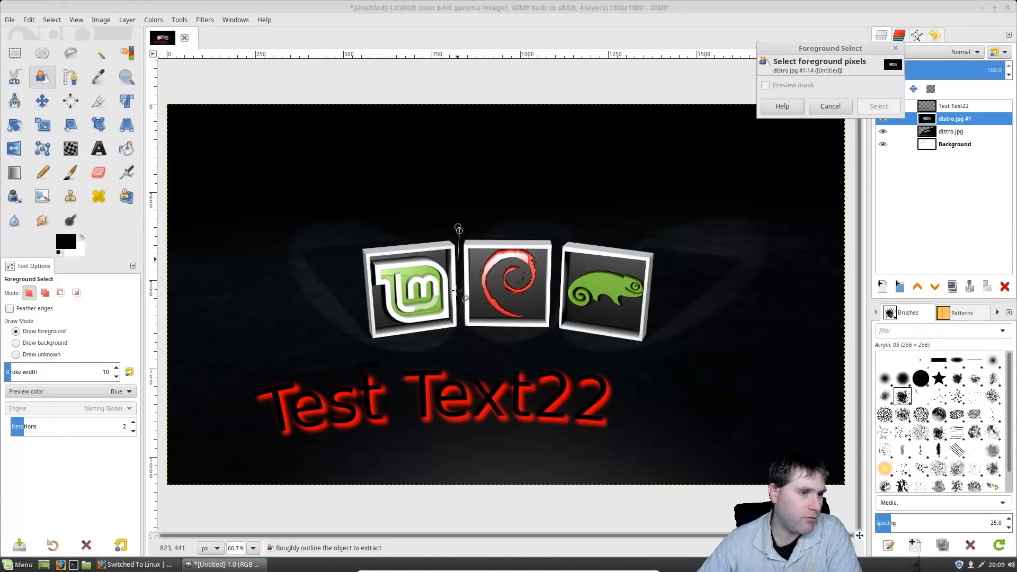
click(464, 339)
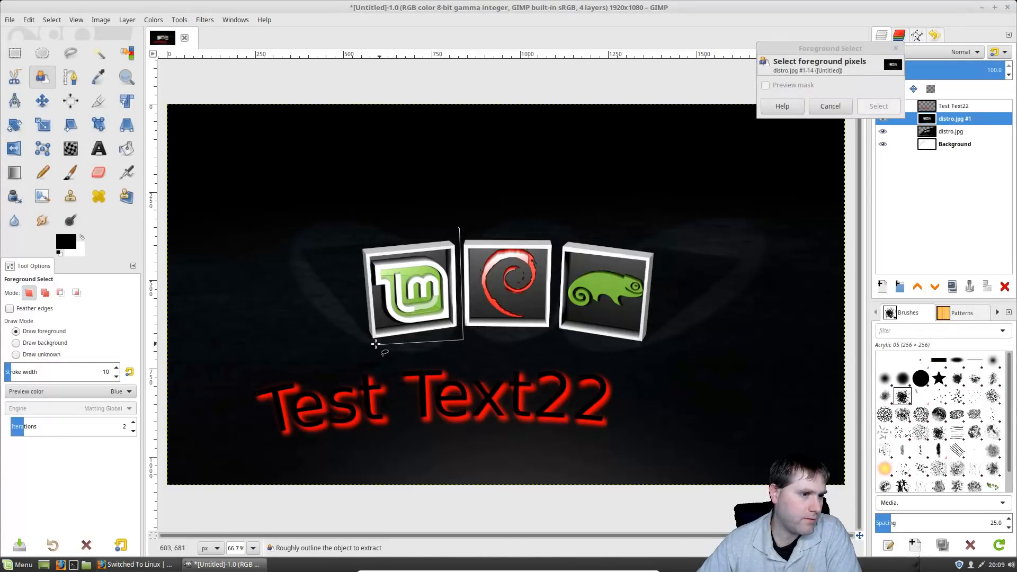
click(369, 343)
click(349, 243)
click(397, 232)
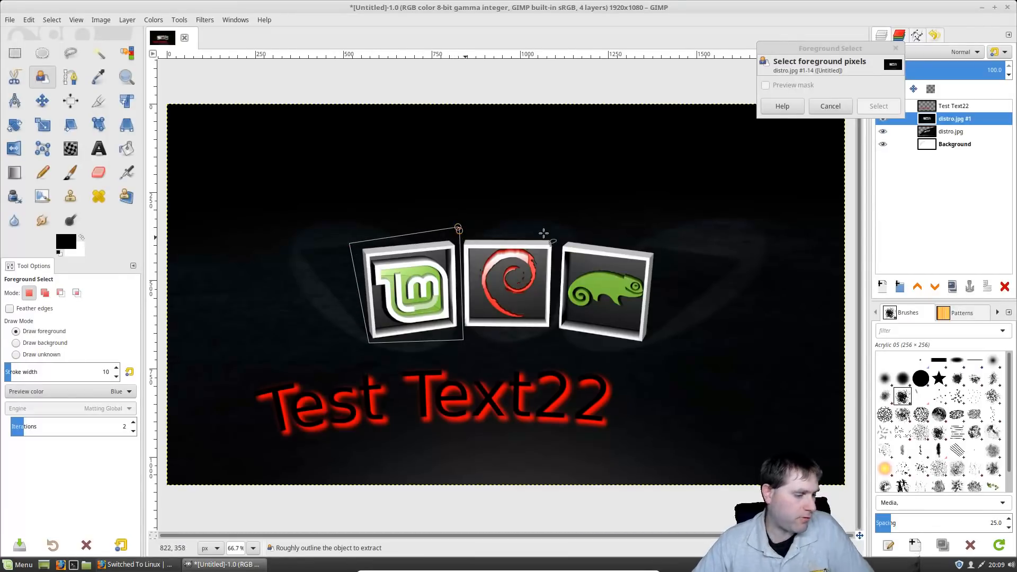
key(Escape)
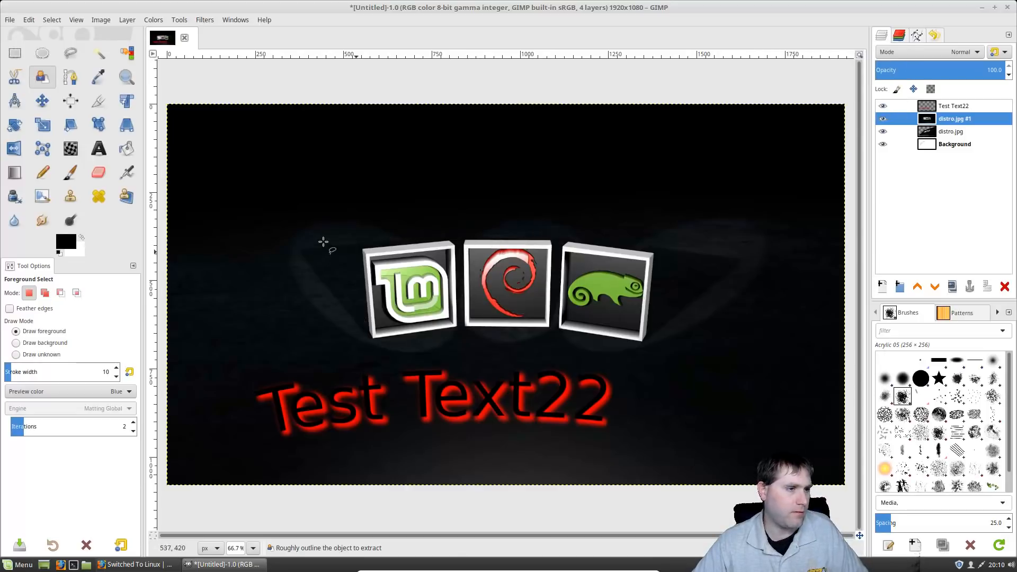
Step: Try a Foreground Select outline around the framed Linux Mint logo, applying it without painting any foreground strokes
click(355, 229)
click(458, 228)
click(460, 343)
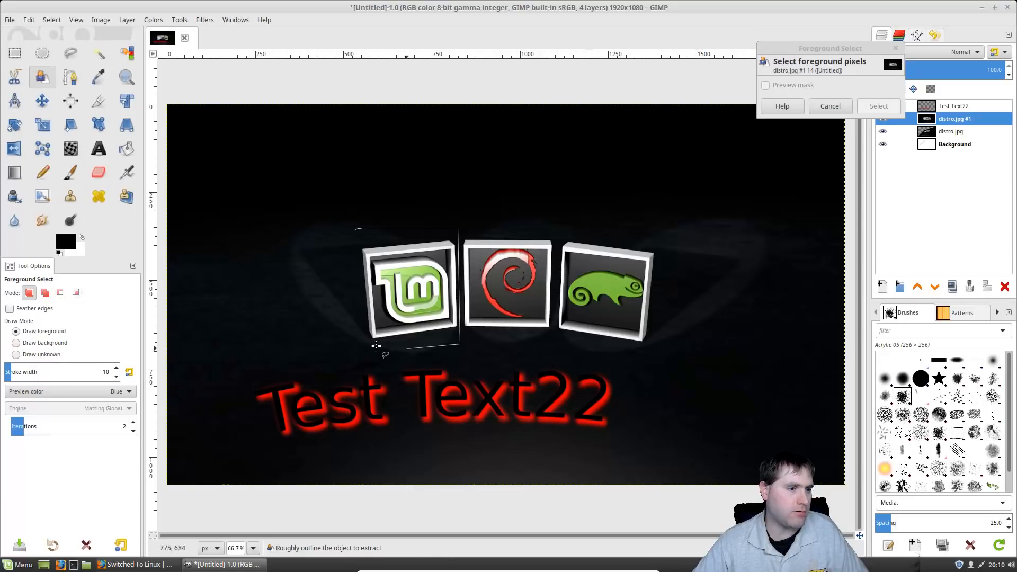
click(365, 344)
click(351, 247)
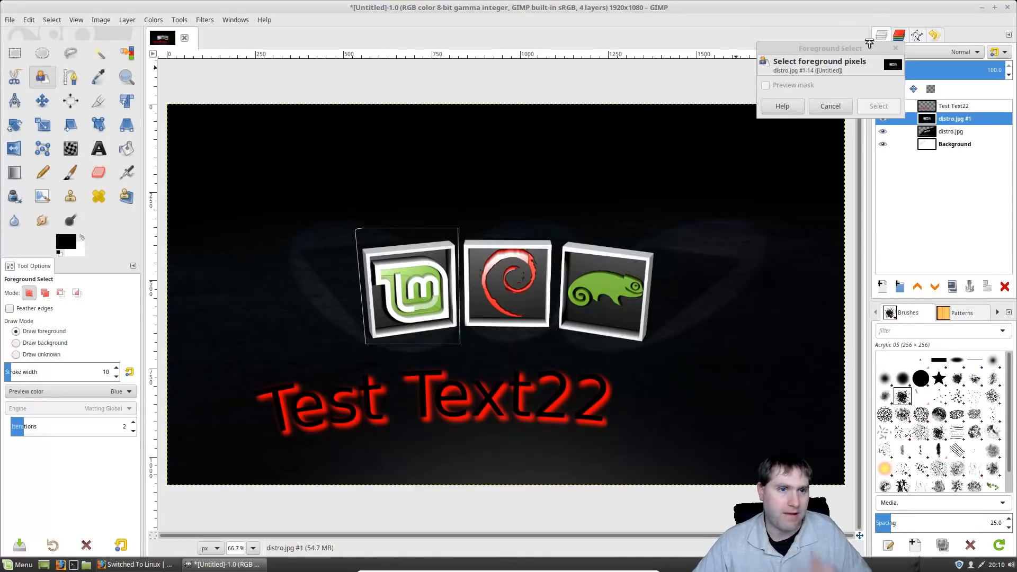
click(879, 106)
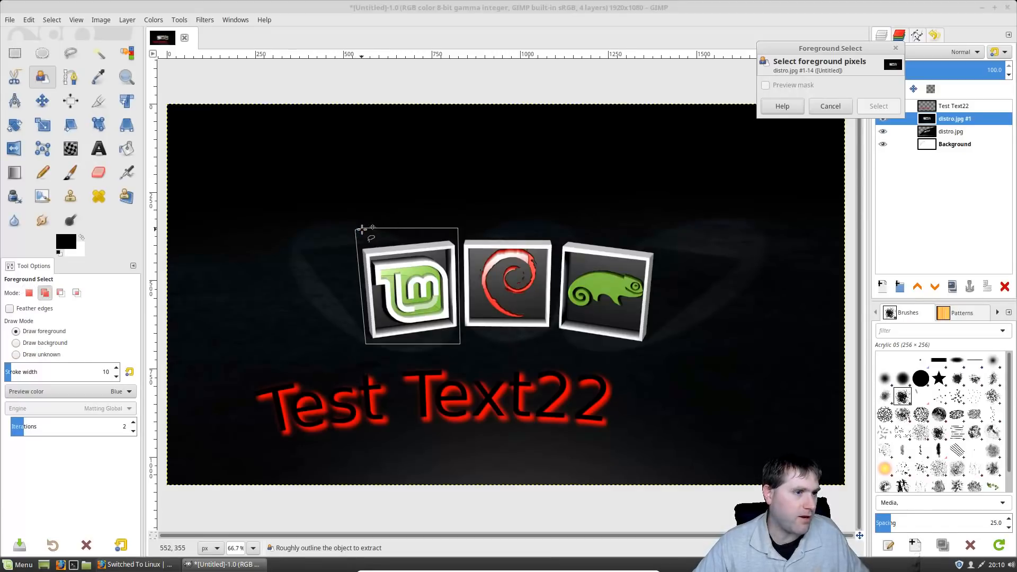
click(362, 229)
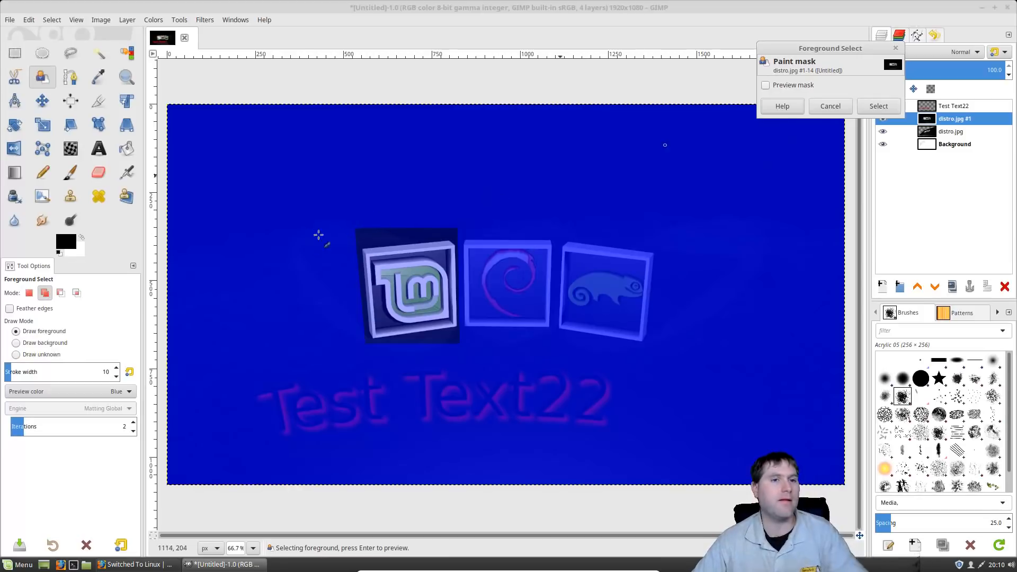
click(878, 106)
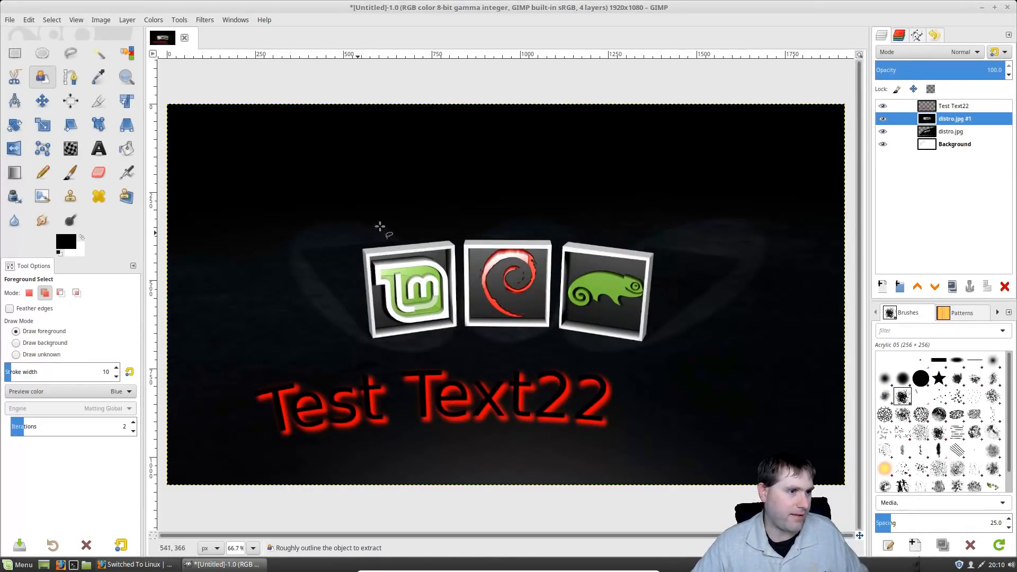
Step: Outline the framed Linux Mint logo with Foreground Select, paint foreground strokes across the logo and frame, and create the selection
click(358, 233)
click(457, 233)
click(461, 331)
click(361, 345)
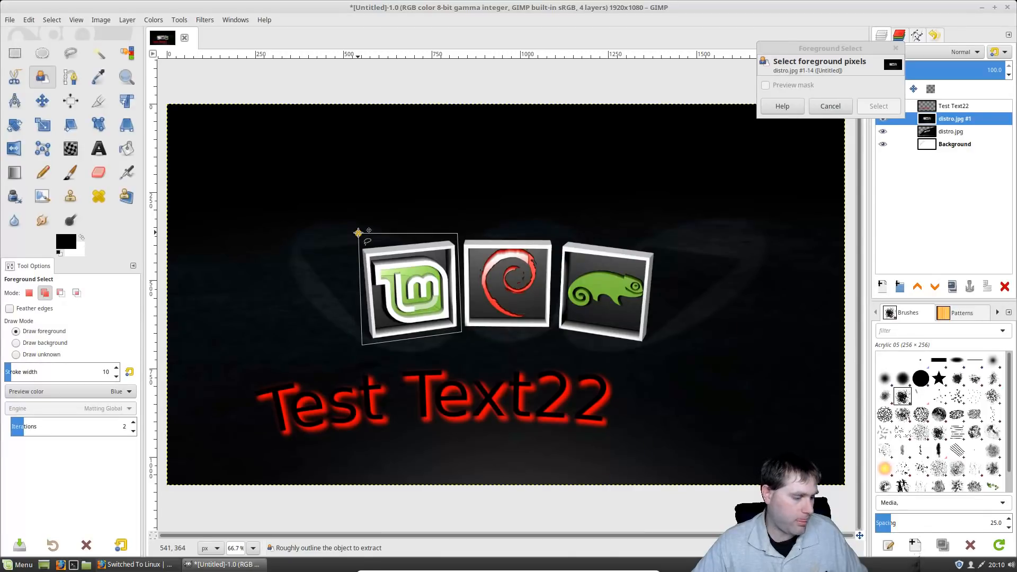
key(ctrl)
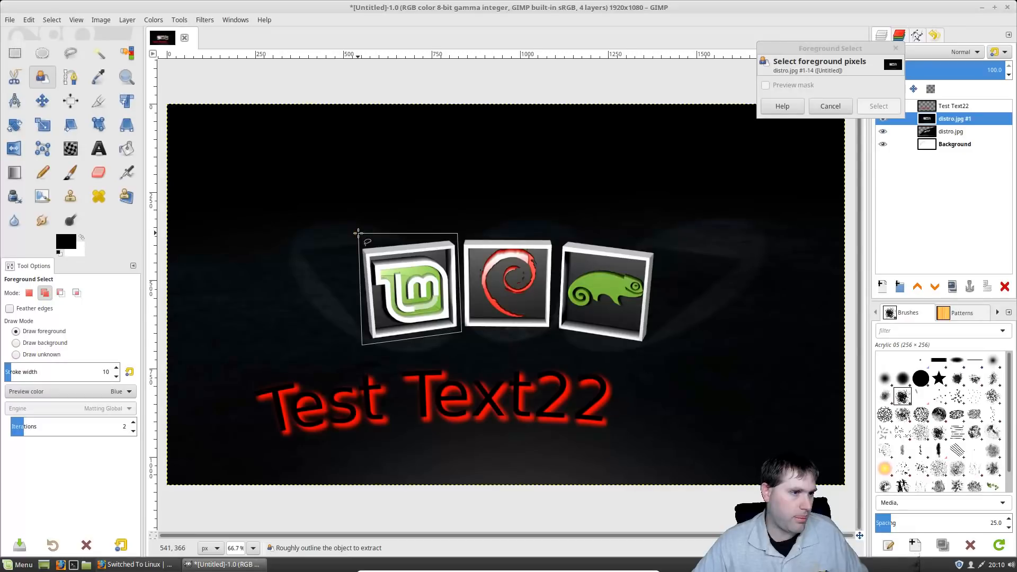
click(358, 233)
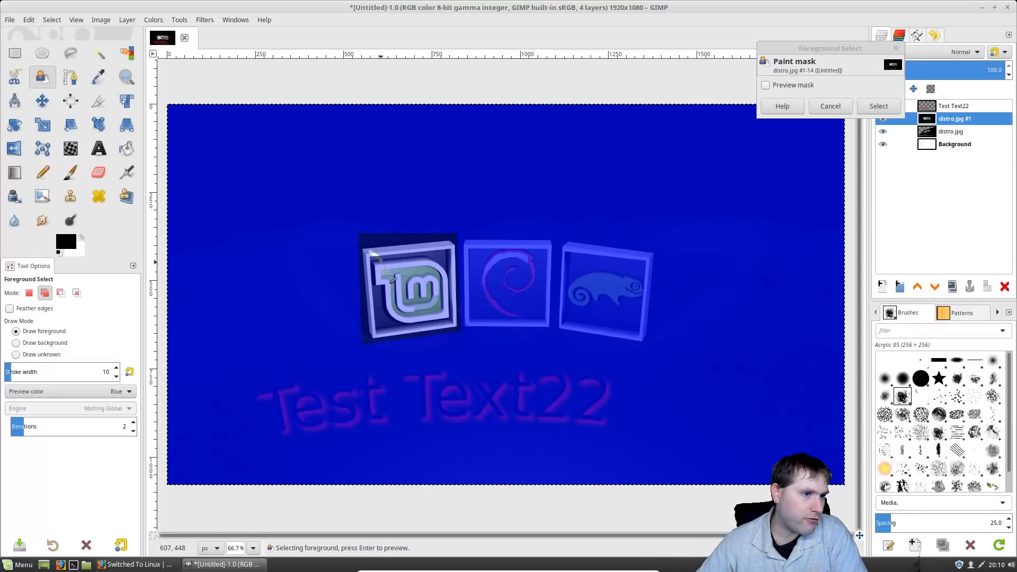
drag(395, 274, 443, 311)
drag(378, 323, 373, 329)
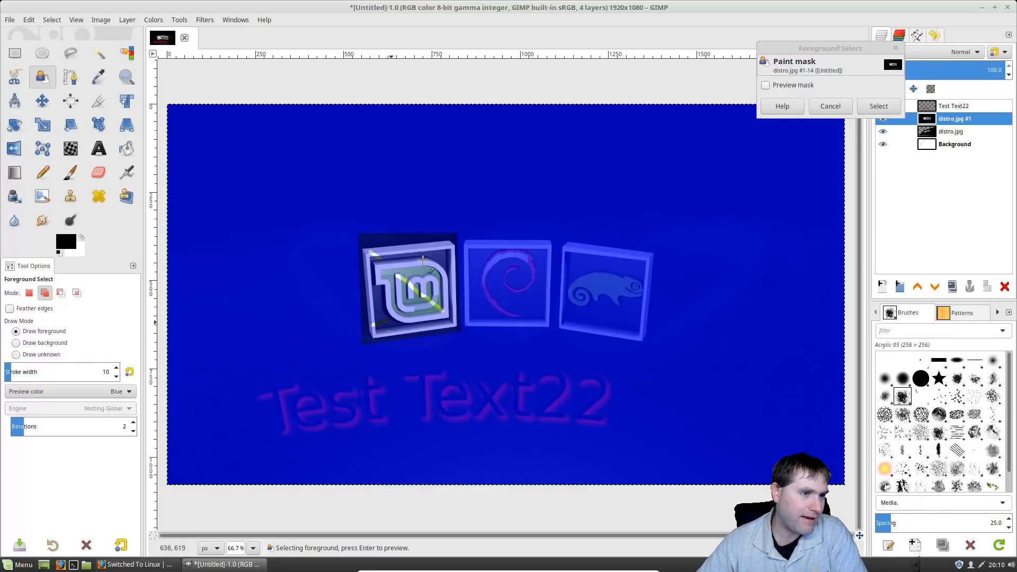
click(877, 108)
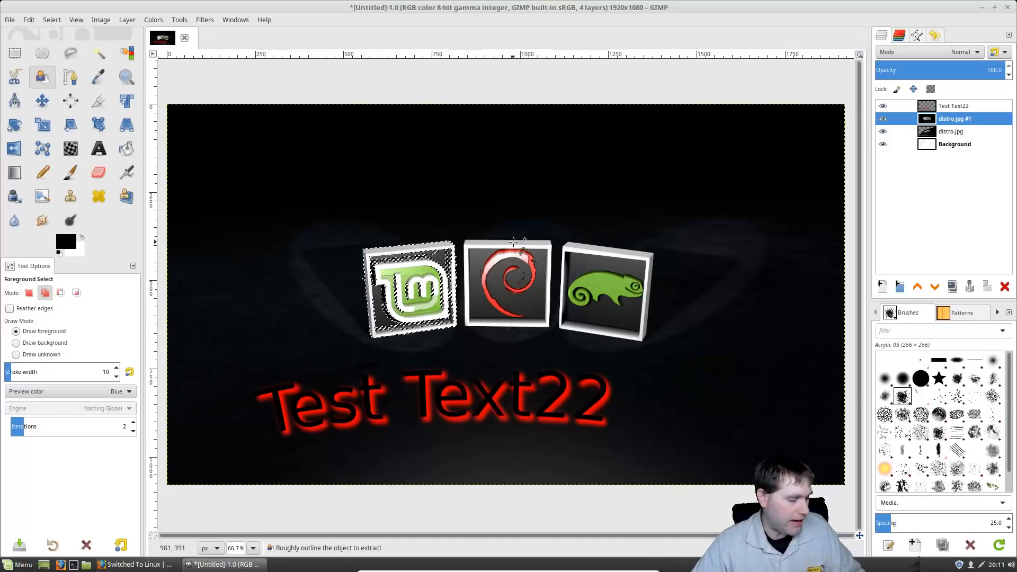
Step: Copy and paste the selected Mint logo, and move the pasted copy to the upper-right area of the image
key(ctrl)
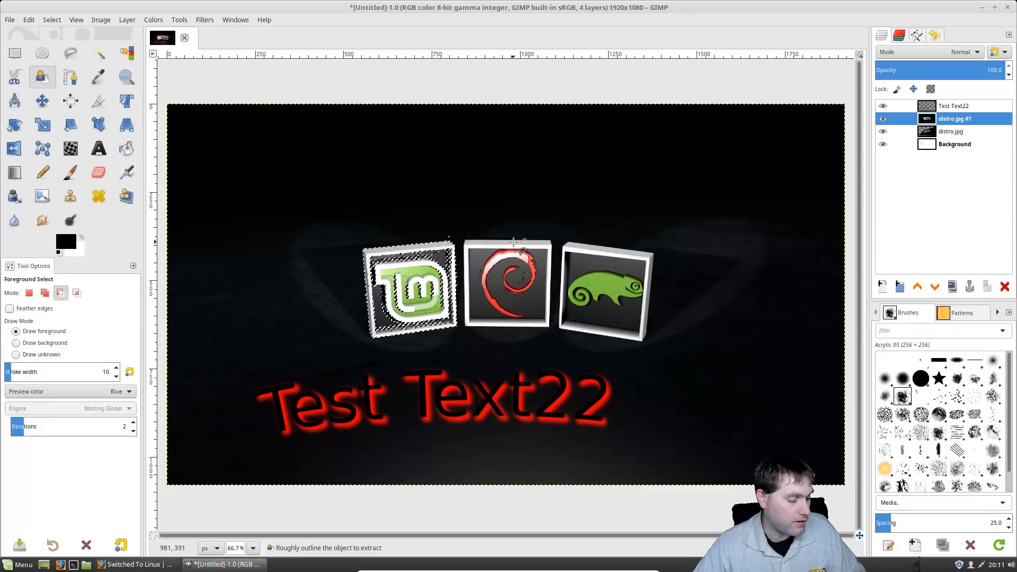
key(ctrl+c)
key(ctrl+v)
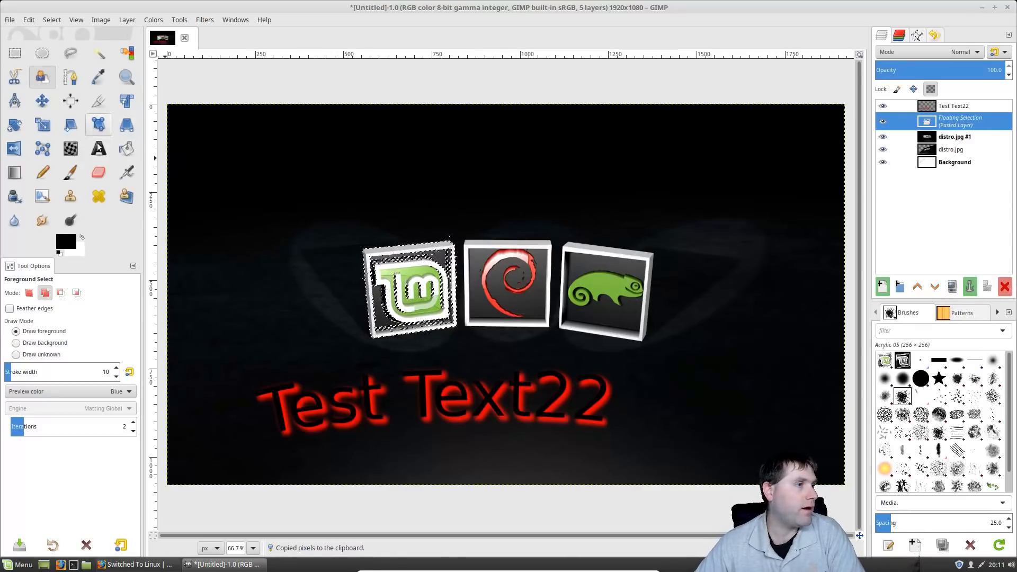
click(42, 100)
drag(413, 282, 733, 176)
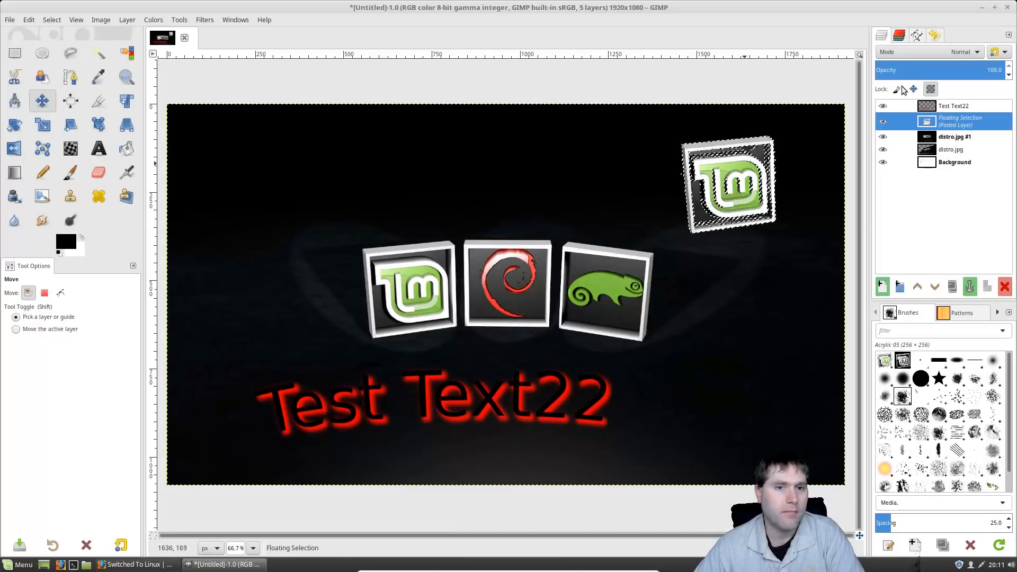
Step: Turn the floating Mint logo into a new layer and reposition it slightly in the image's upper-right area
right_click(947, 121)
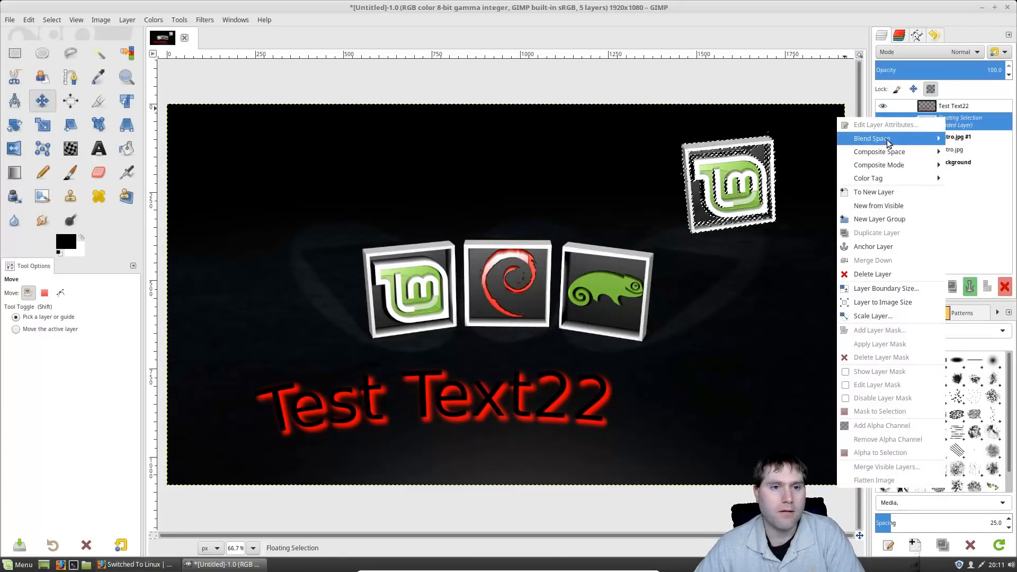
click(874, 191)
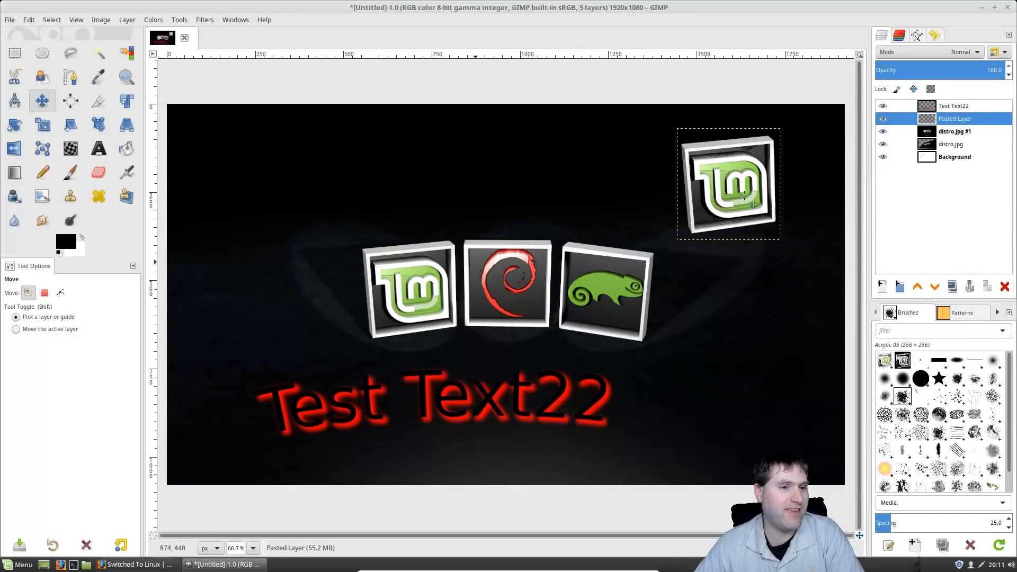
drag(742, 199, 784, 186)
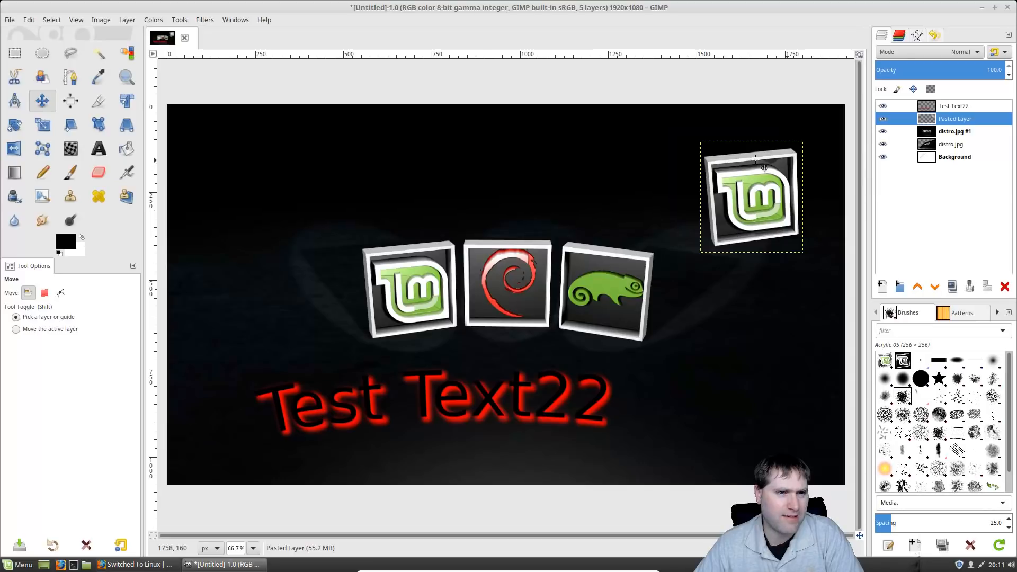
mouse_move(769, 210)
mouse_down()
mouse_move(771, 233)
mouse_move(612, 333)
mouse_move(614, 297)
mouse_move(563, 294)
mouse_move(476, 315)
mouse_move(528, 422)
mouse_move(566, 434)
mouse_move(541, 337)
mouse_move(514, 301)
mouse_move(583, 234)
mouse_move(781, 196)
mouse_move(794, 210)
mouse_move(767, 205)
mouse_up()
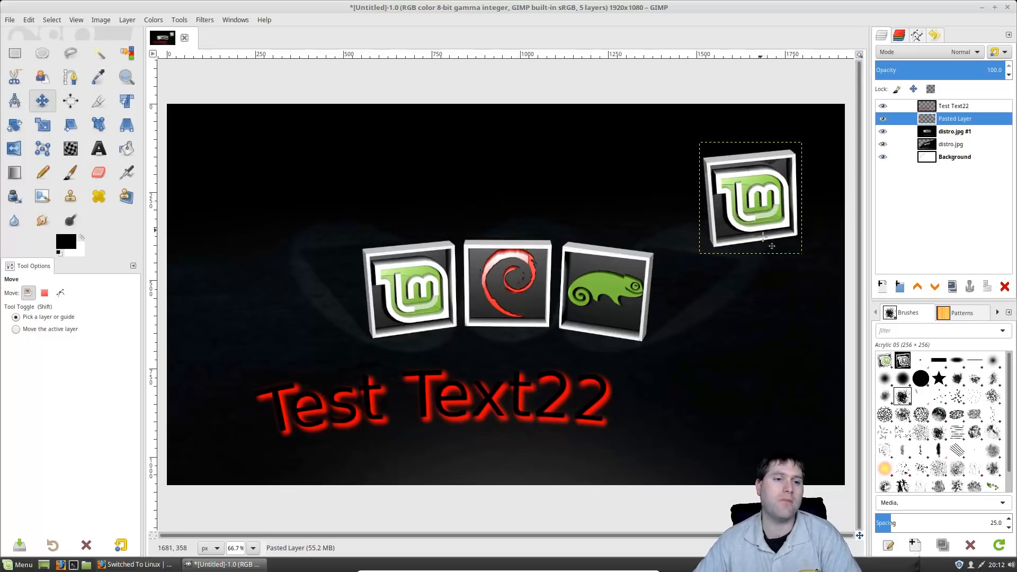
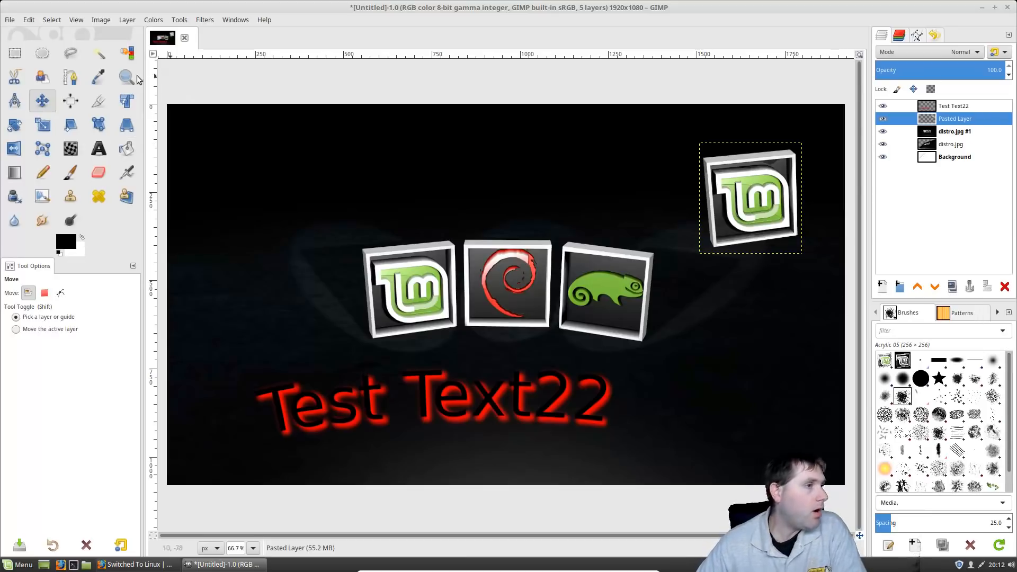
Step: Activate the Gradient tool and choose the Custom gradient from the gradient presets
click(20, 170)
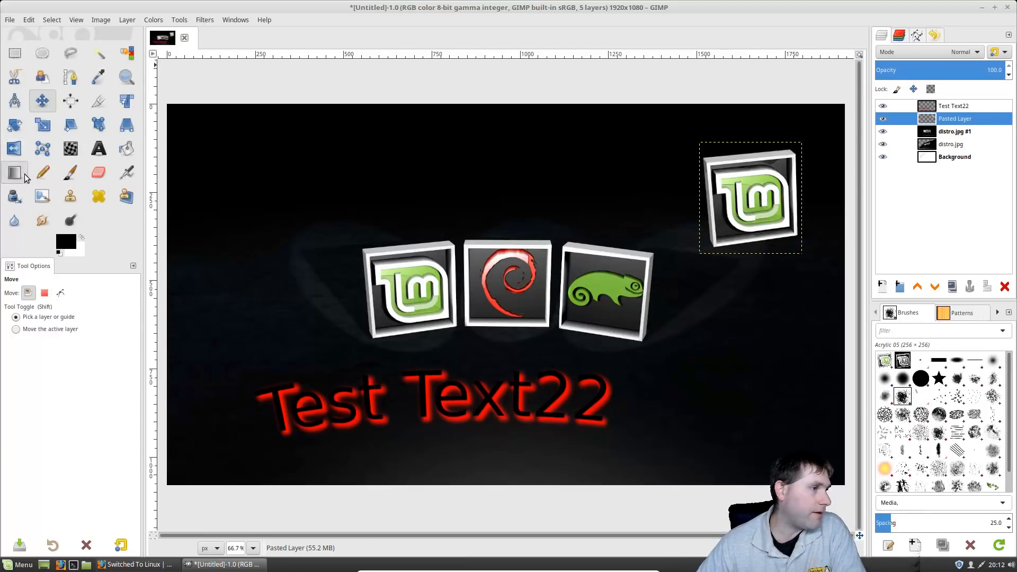
click(96, 296)
click(96, 295)
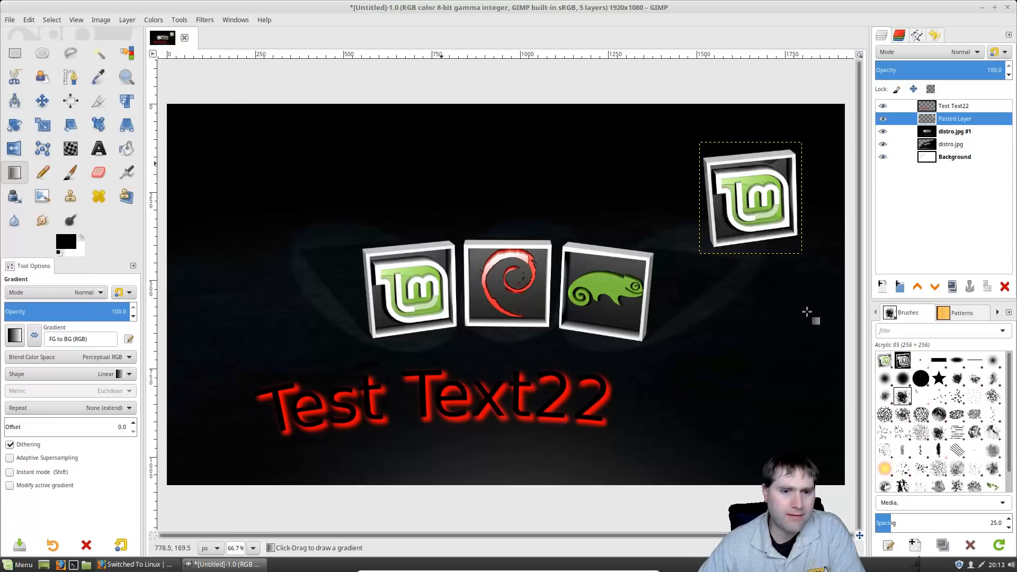
click(953, 316)
click(891, 313)
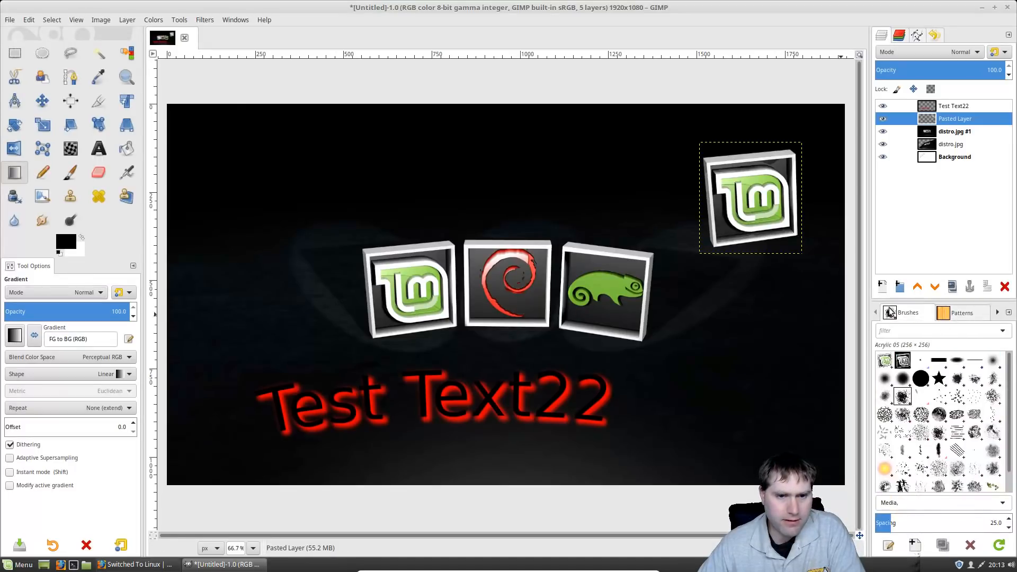
click(997, 314)
click(997, 313)
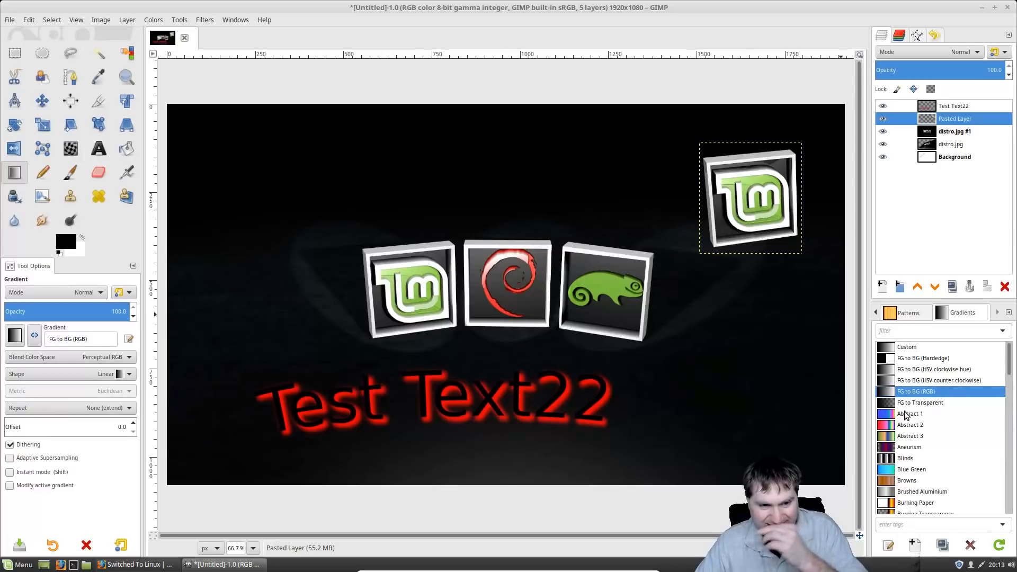
click(906, 349)
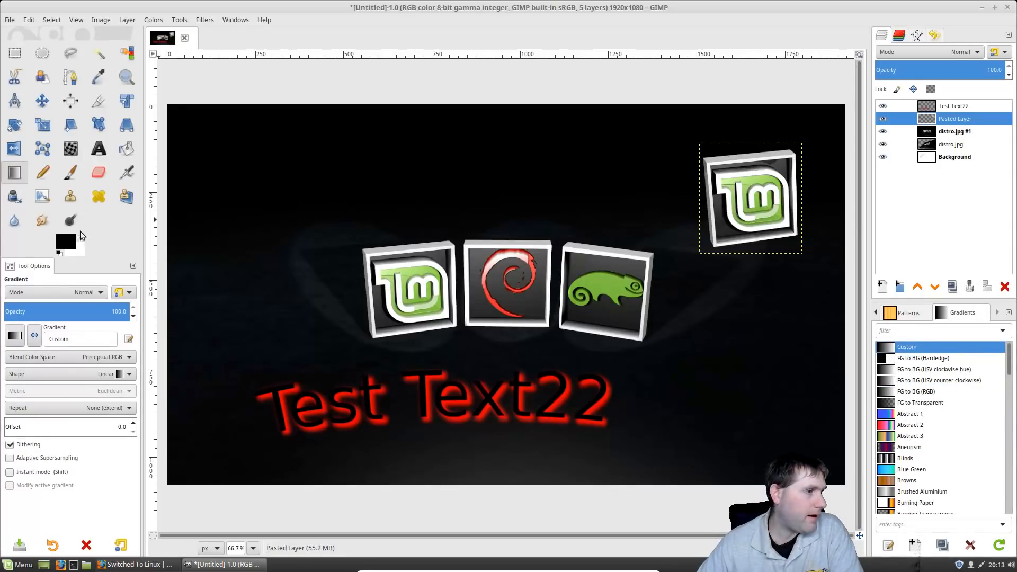
Step: Set the foreground color to pure red, ff0000
click(63, 243)
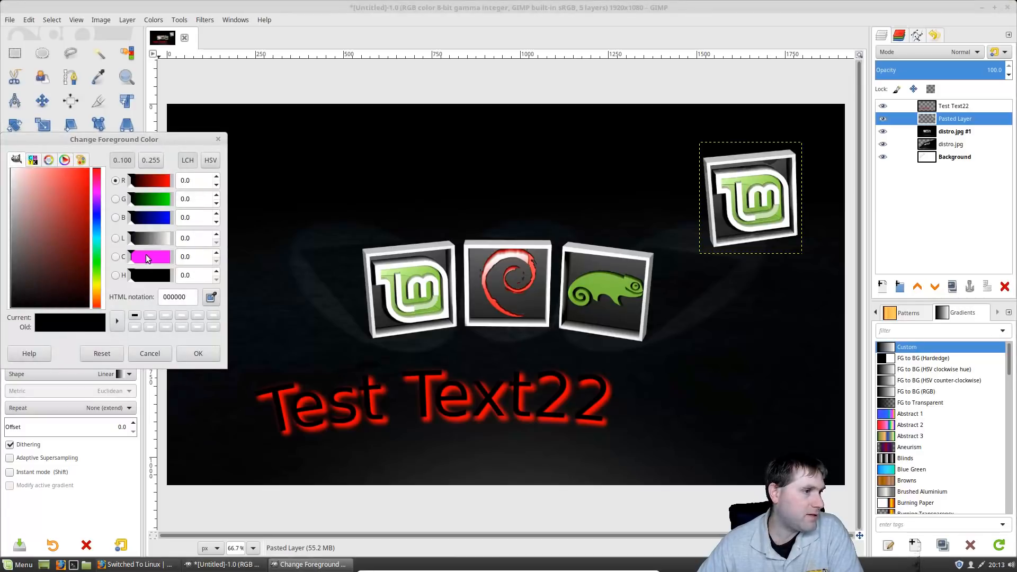
click(205, 354)
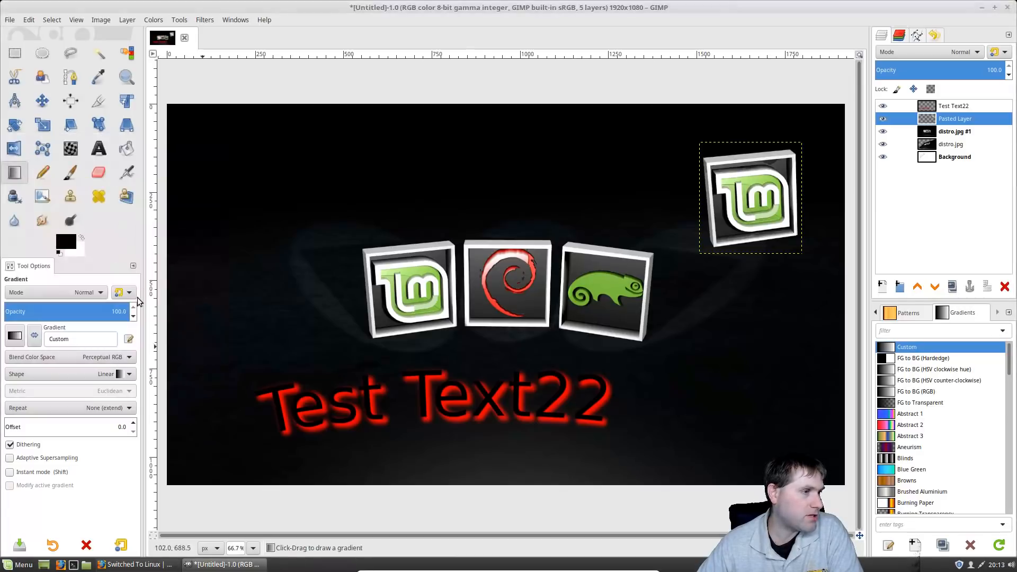
click(64, 243)
click(64, 239)
drag(67, 213, 97, 157)
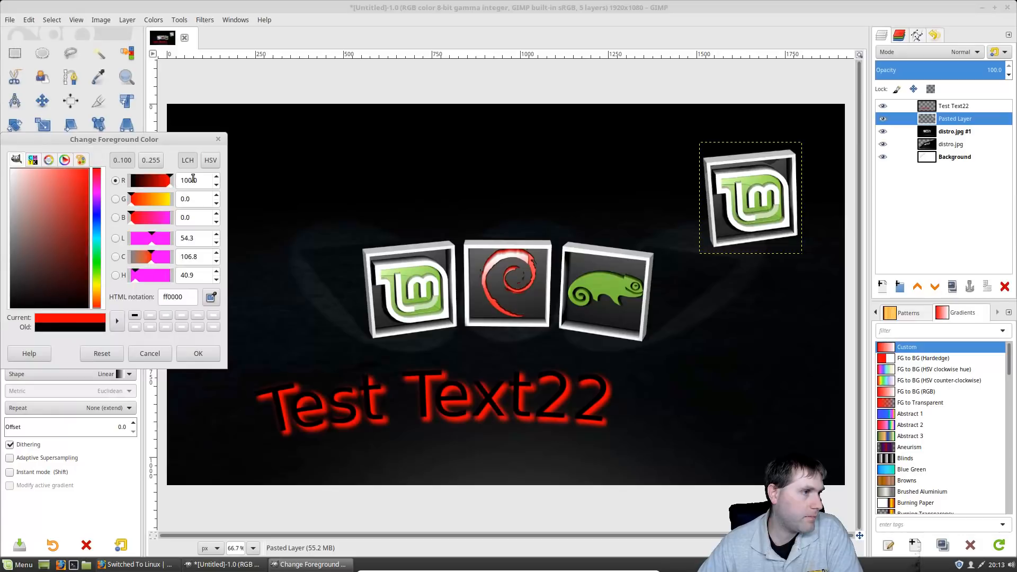
click(196, 353)
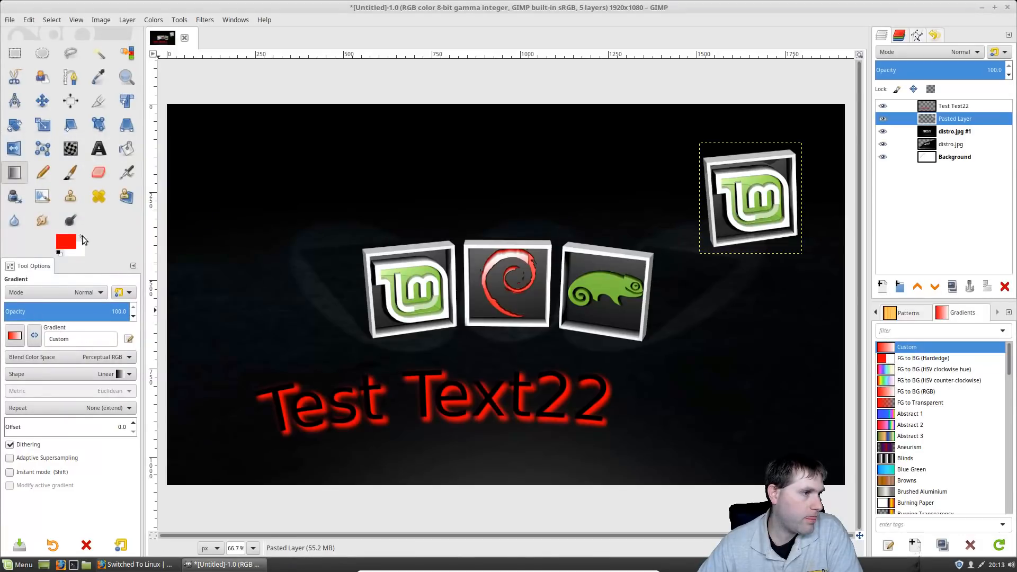
Step: Make the background color blue, keeping red as the foreground color, for a red-to-blue Custom gradient
click(81, 236)
click(73, 239)
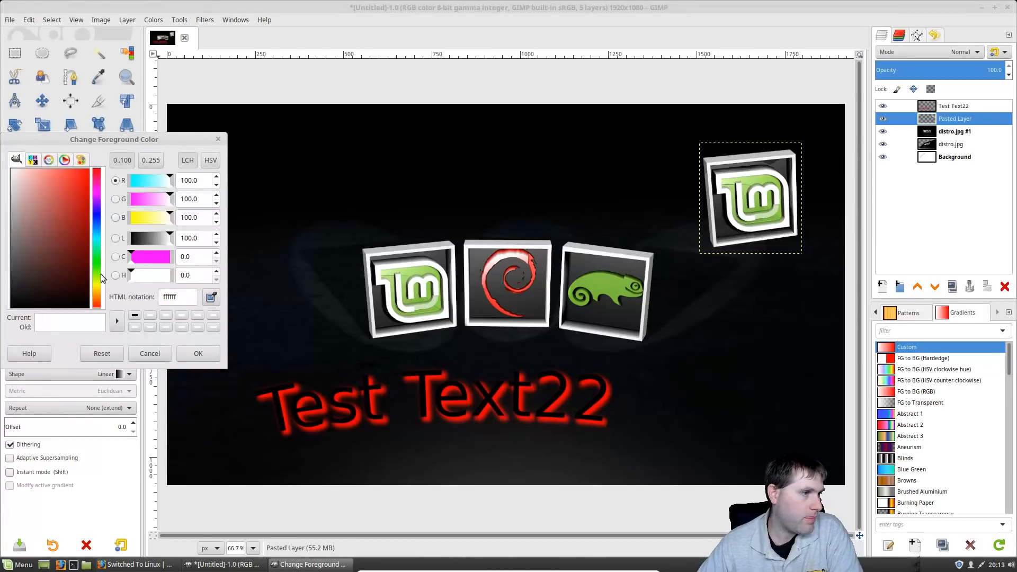
click(96, 218)
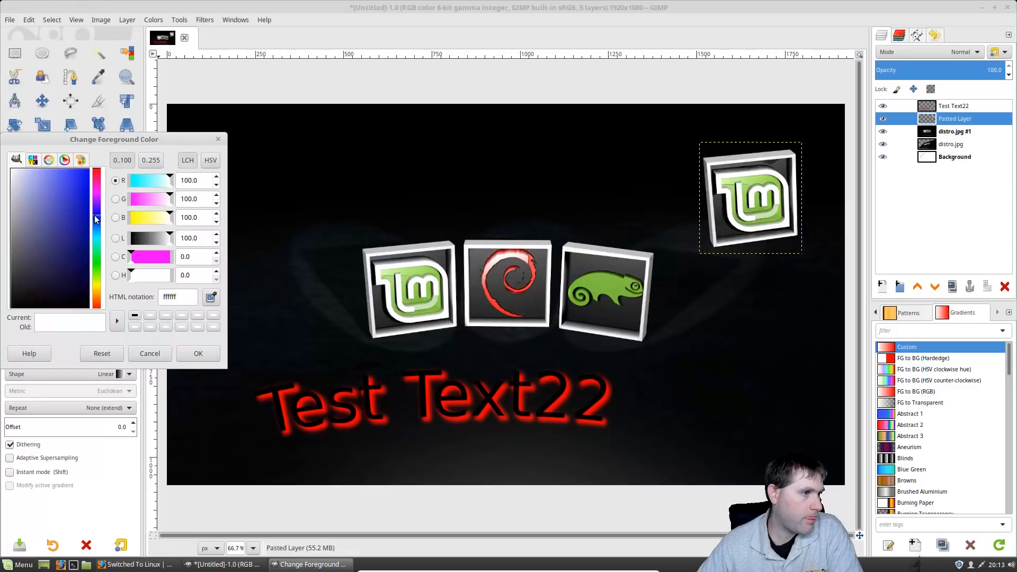
click(83, 180)
click(190, 354)
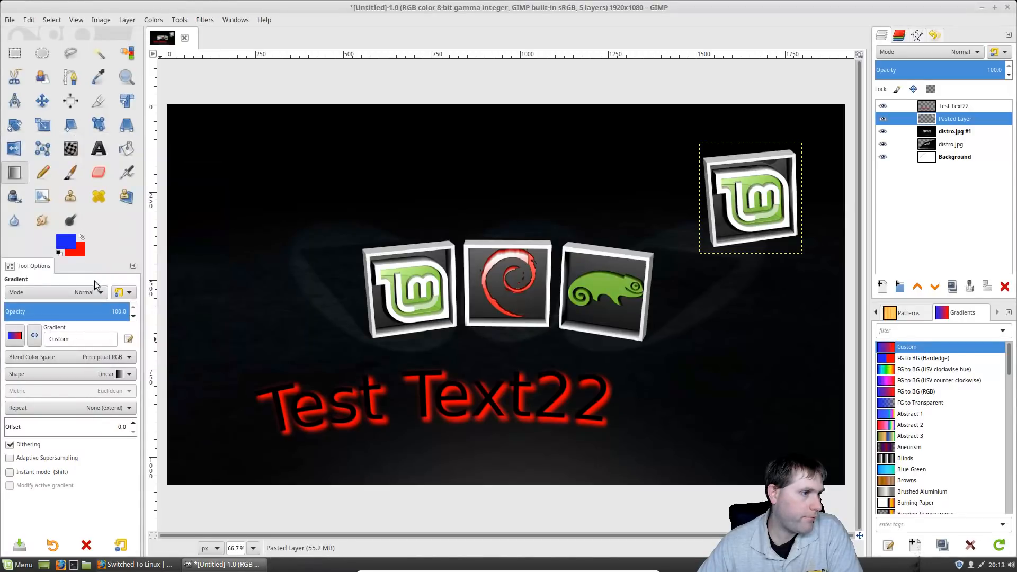
click(82, 238)
Step: Try a roughly horizontal linear gradient about 425 px long on the pasted logo layer, and cancel it
drag(238, 183, 389, 184)
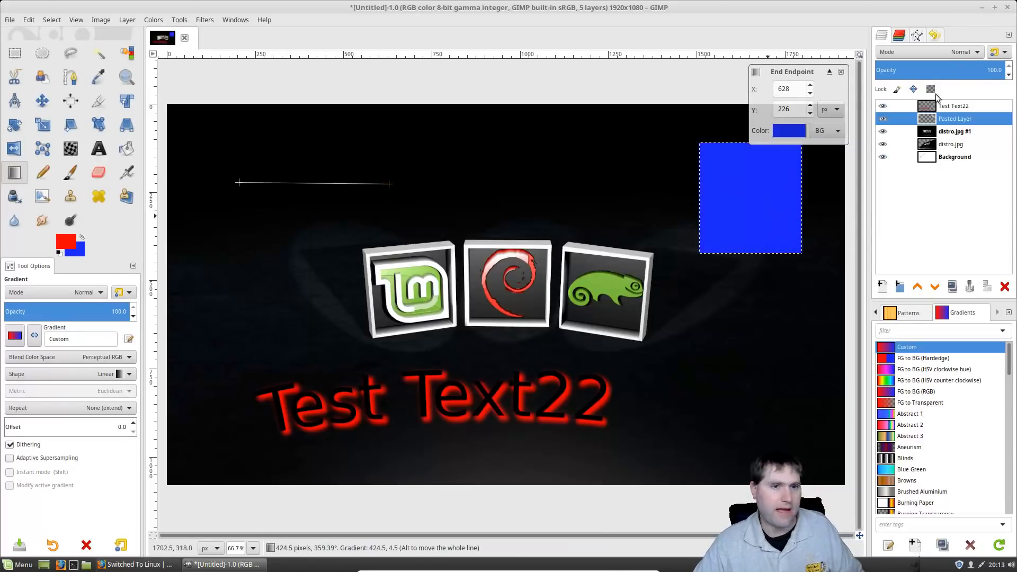
key(Escape)
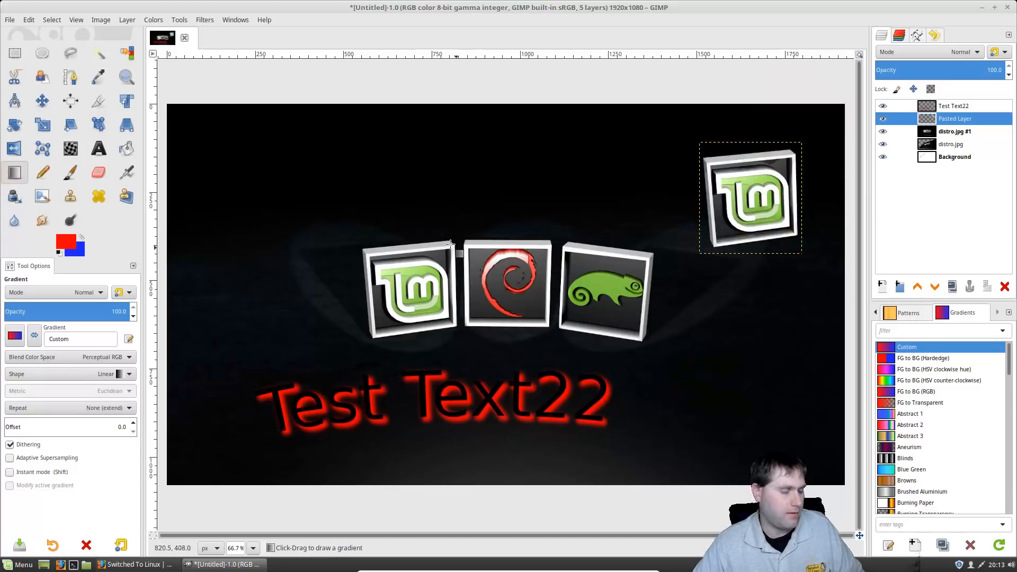
Step: Make the Background layer active and hide the Test Text22, Pasted Layer, distro.jpg #1 and distro.jpg layers
click(951, 133)
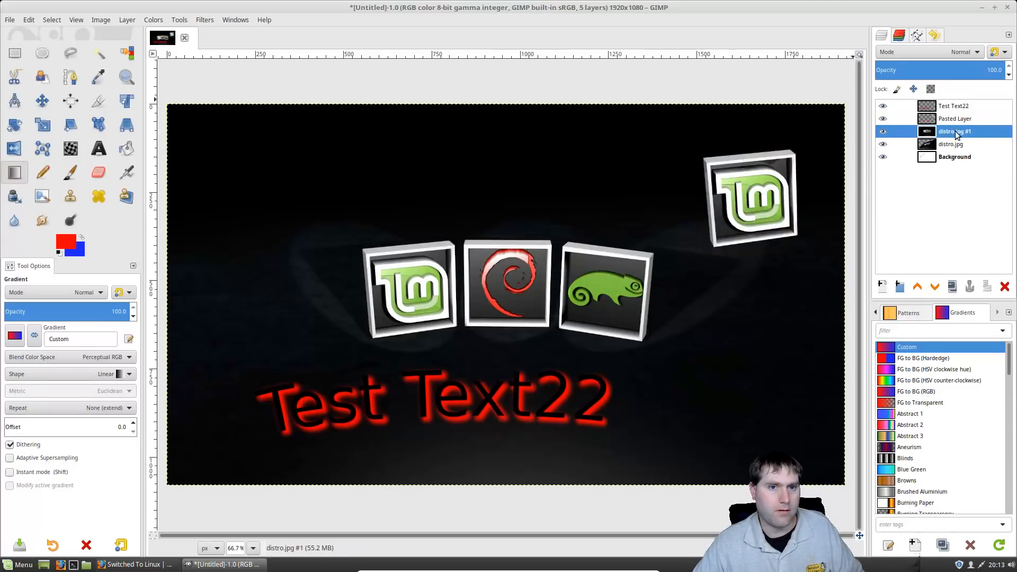
click(946, 159)
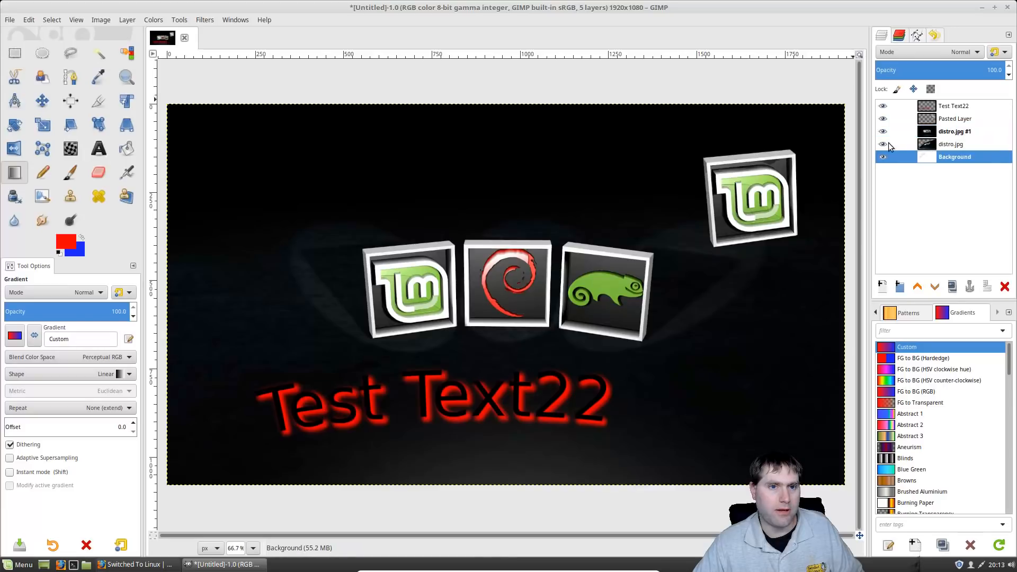
click(883, 131)
click(883, 119)
click(882, 106)
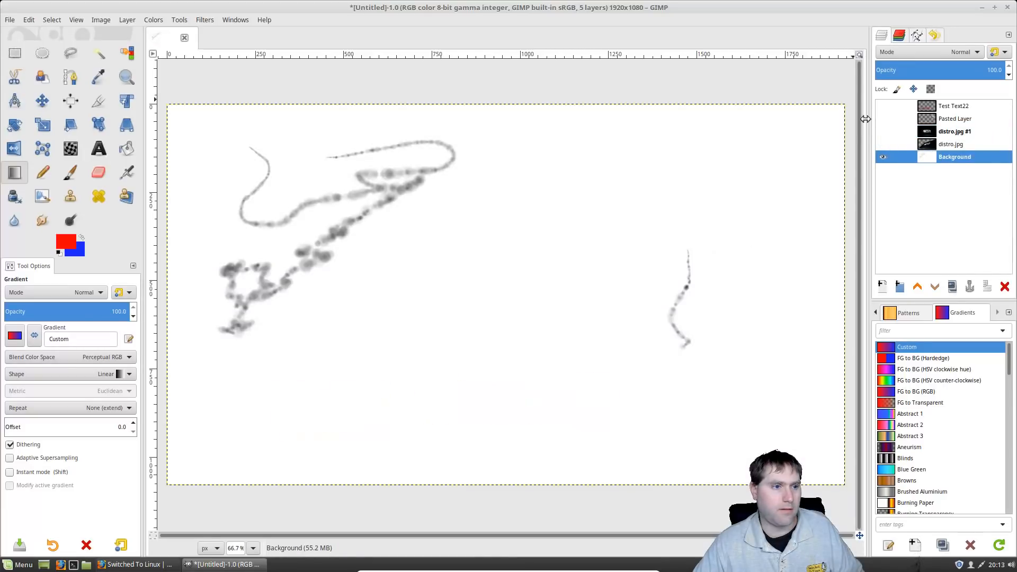
Step: Draw a horizontal linear gradient across the middle of the Background layer, with its end at about X 1224, Y 528, and move its start inward
drag(339, 291, 501, 291)
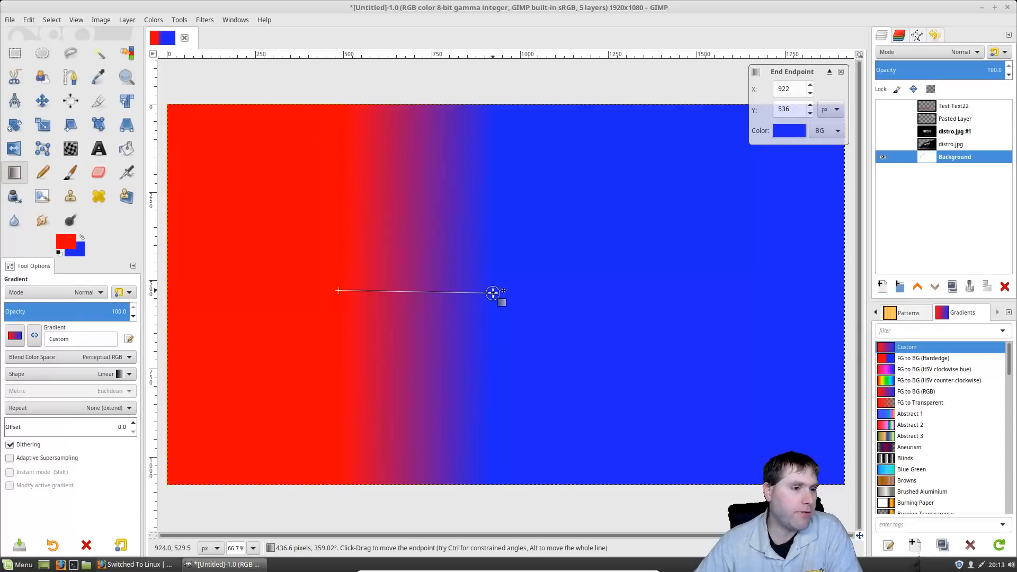
drag(492, 292, 599, 290)
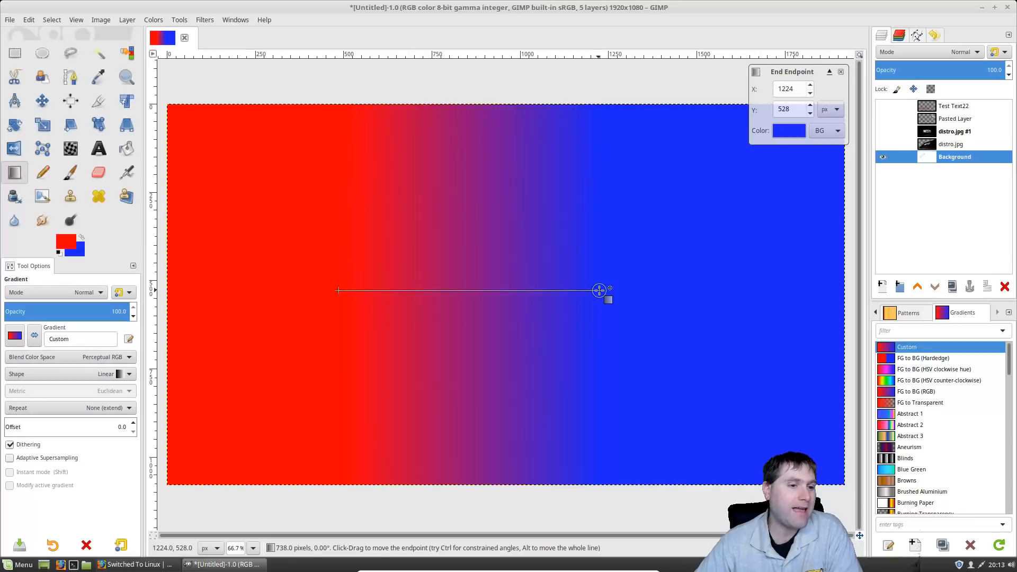
drag(341, 290, 422, 291)
Step: Recolor the gradient's start endpoint green and stretch the line from about X 432, Y 549 to about X 1510, Y 543
click(786, 132)
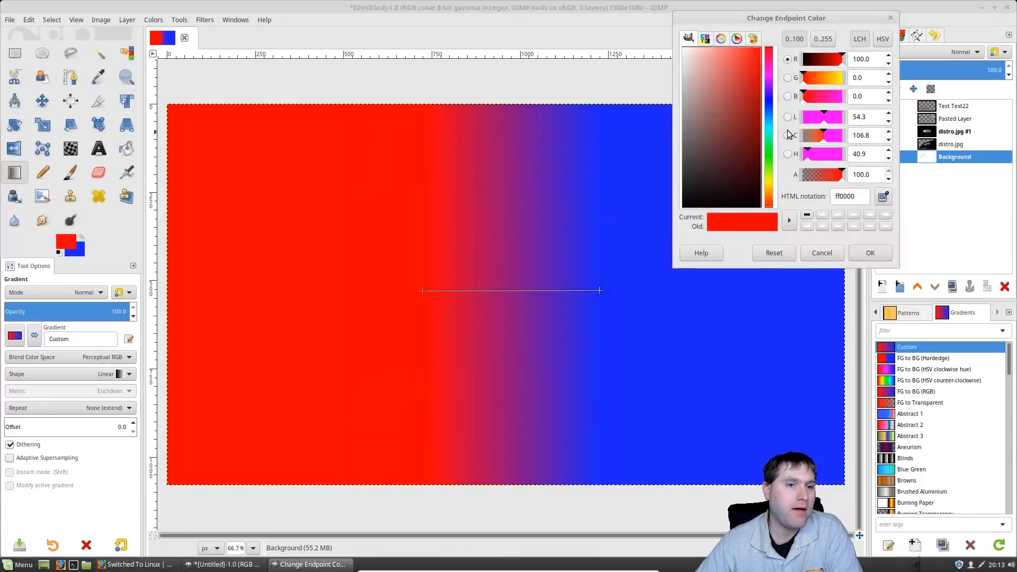
drag(766, 176, 769, 158)
click(870, 253)
drag(598, 291, 700, 296)
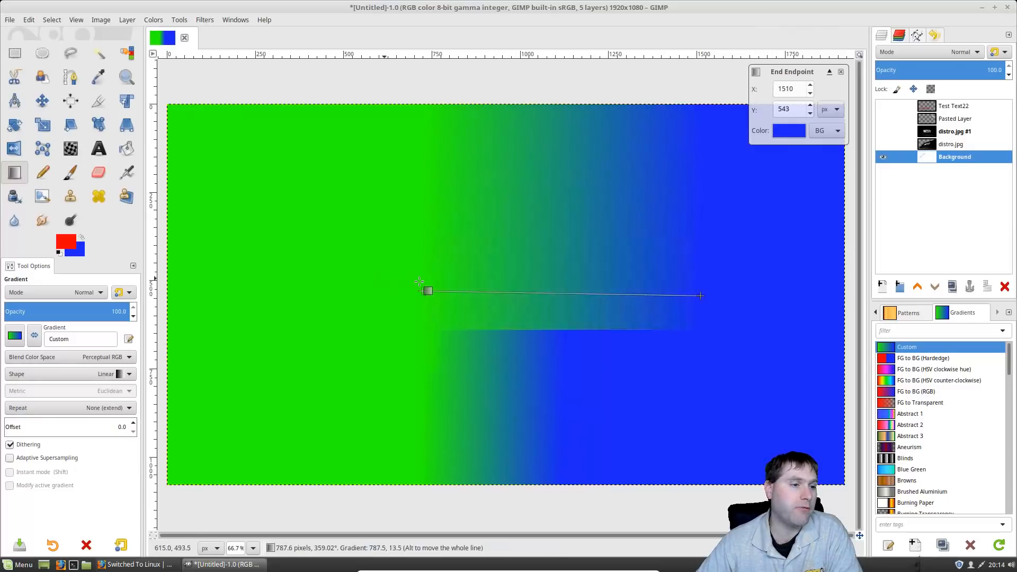
drag(417, 281, 343, 288)
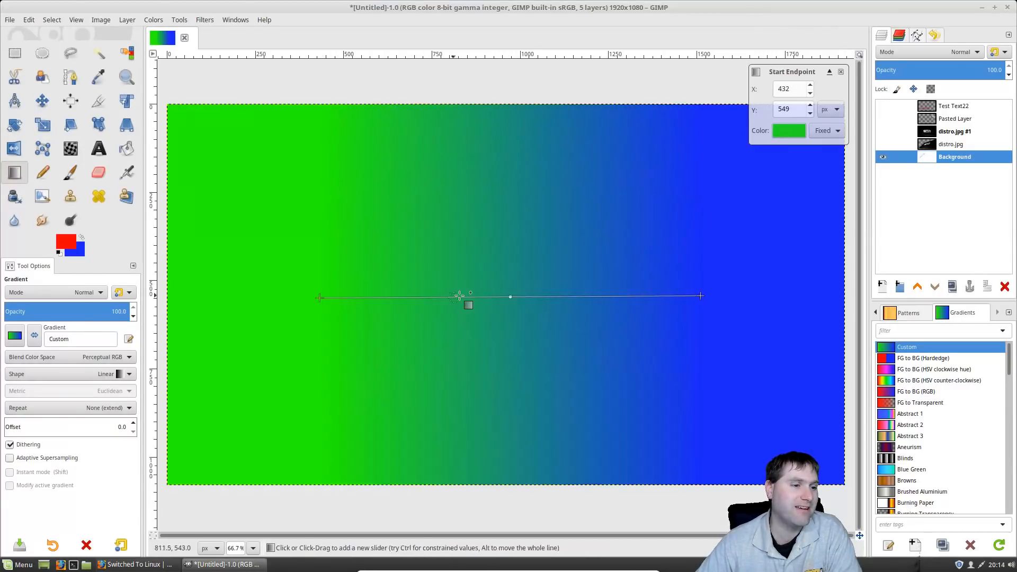
Step: Add two color stops on the gradient line, at about positions 37.55 and 71.90
click(498, 297)
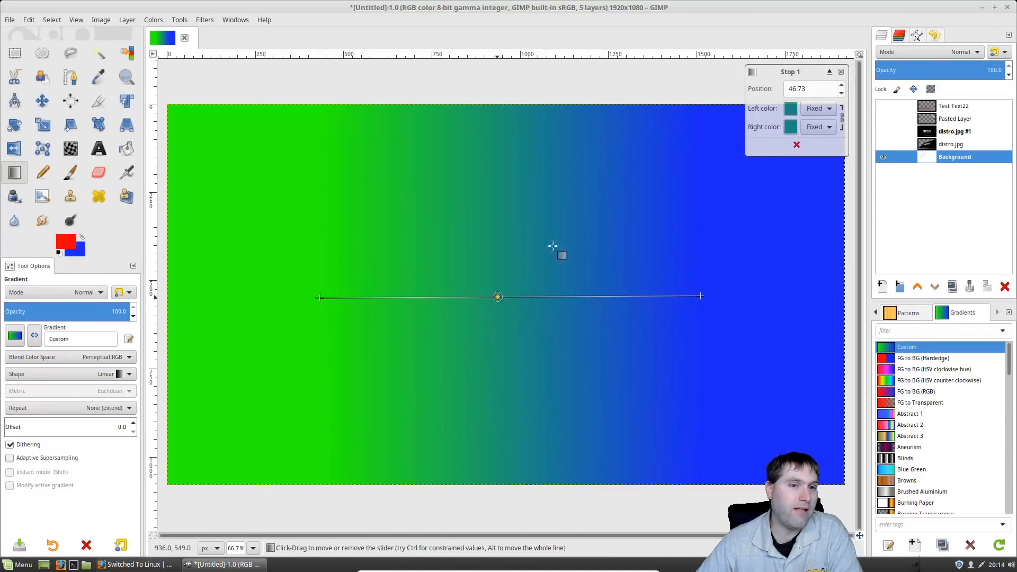
drag(501, 298, 463, 298)
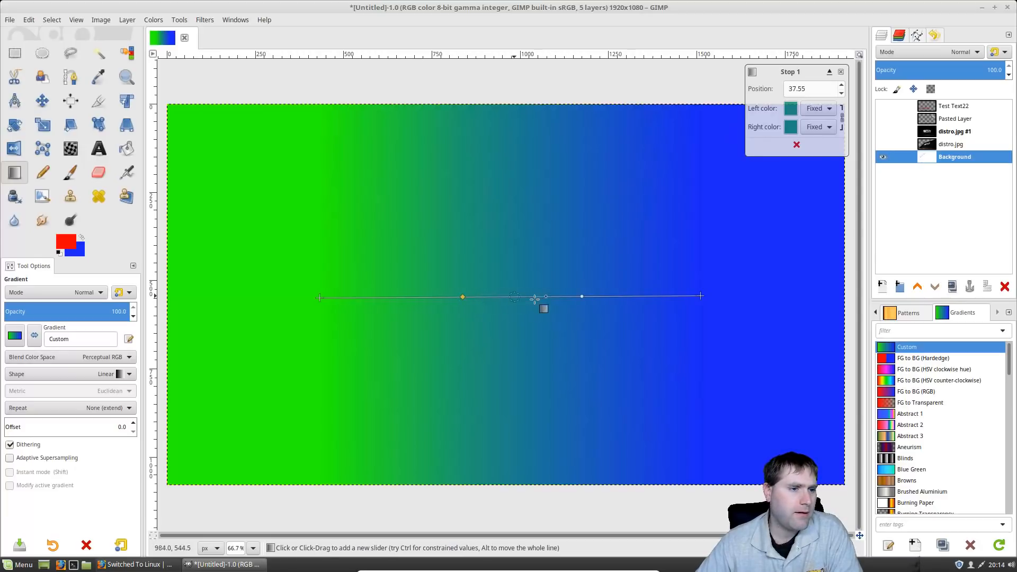
click(563, 296)
drag(579, 298, 604, 298)
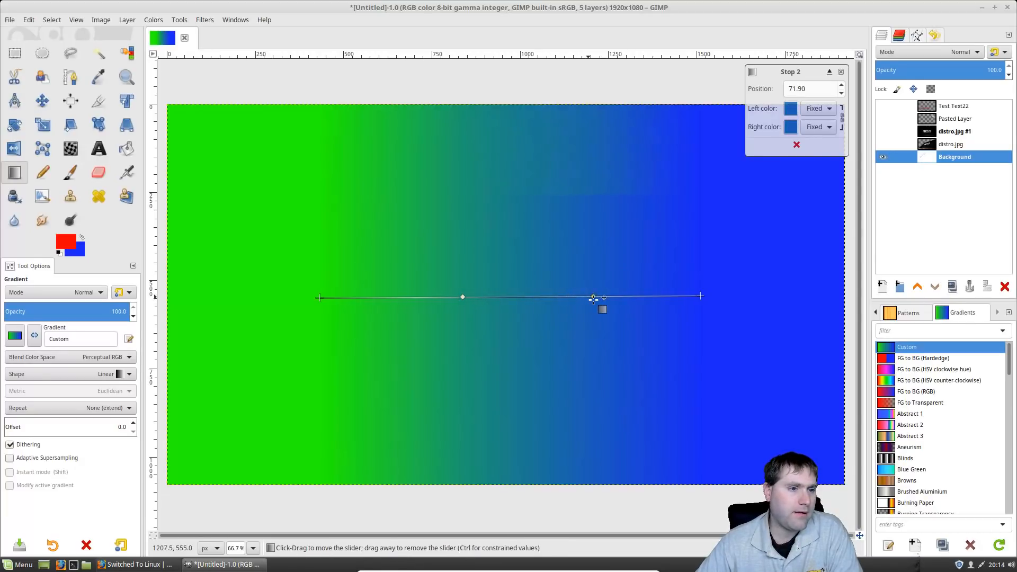
Step: Recolor the stop nearest the blue endpoint magenta-purple
click(789, 127)
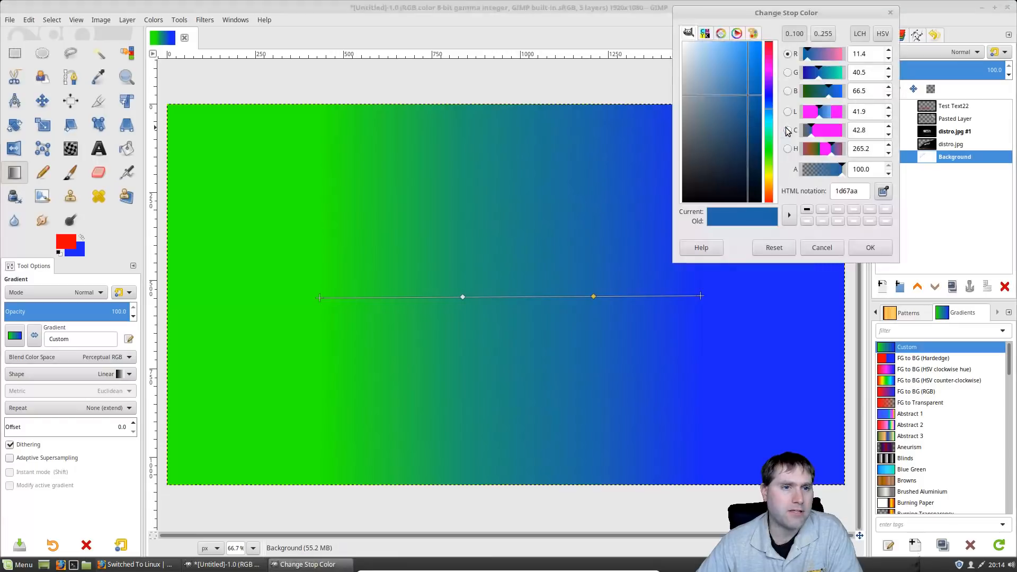
click(769, 66)
click(870, 247)
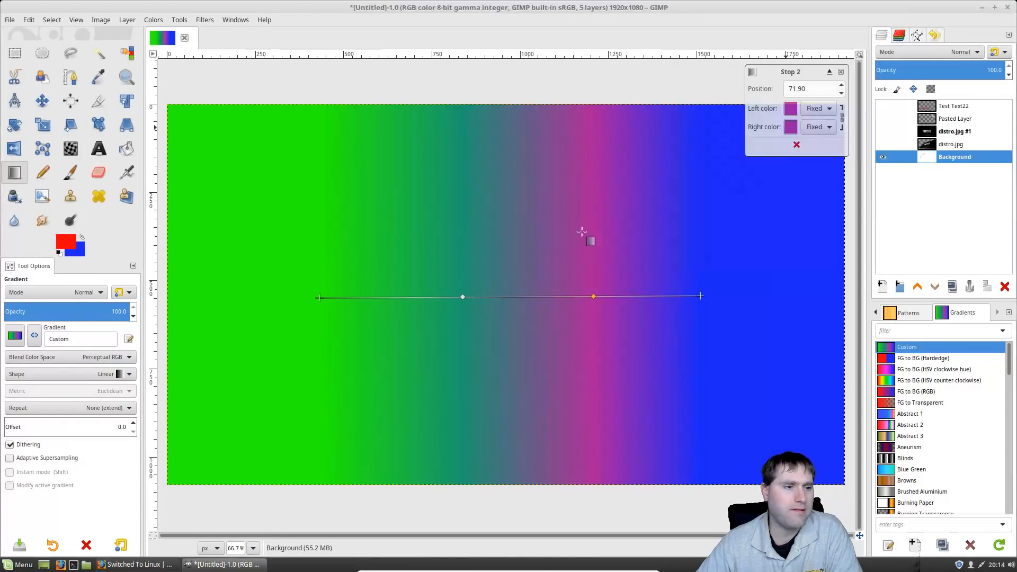
Step: Recolor the stop nearest the green endpoint olive yellow, 99931f, and remove that stop from the gradient line
click(463, 296)
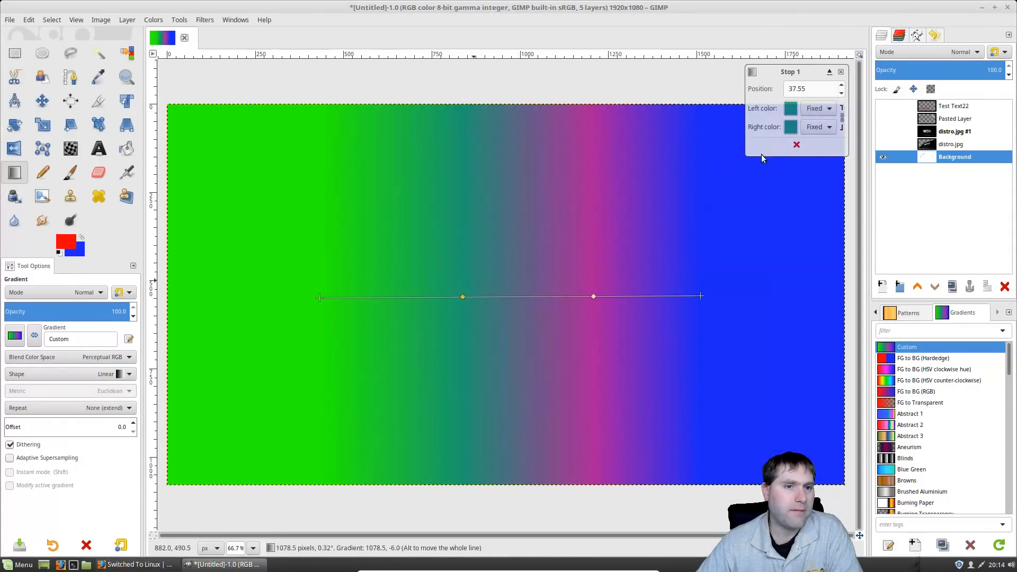
click(790, 109)
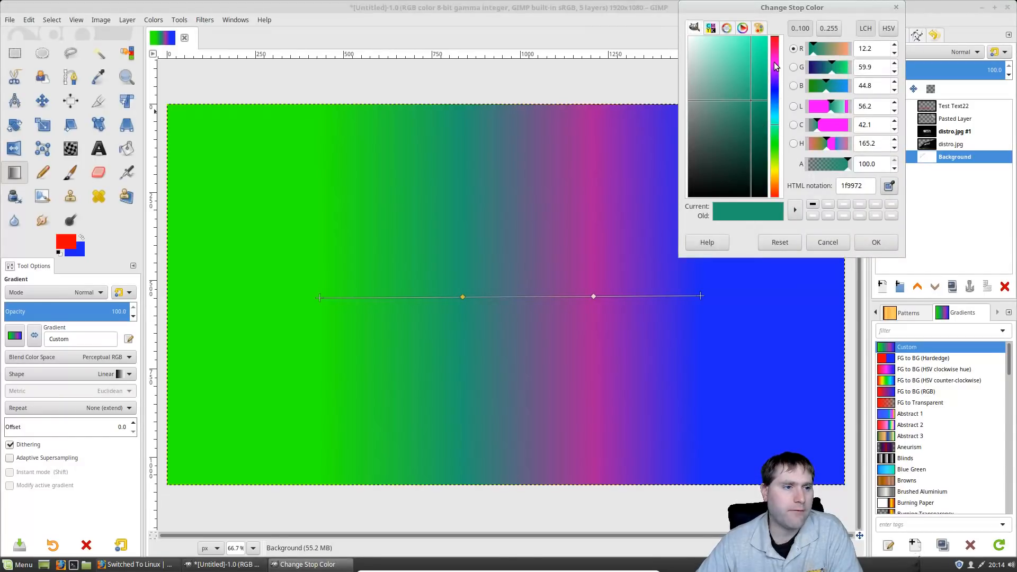
click(775, 175)
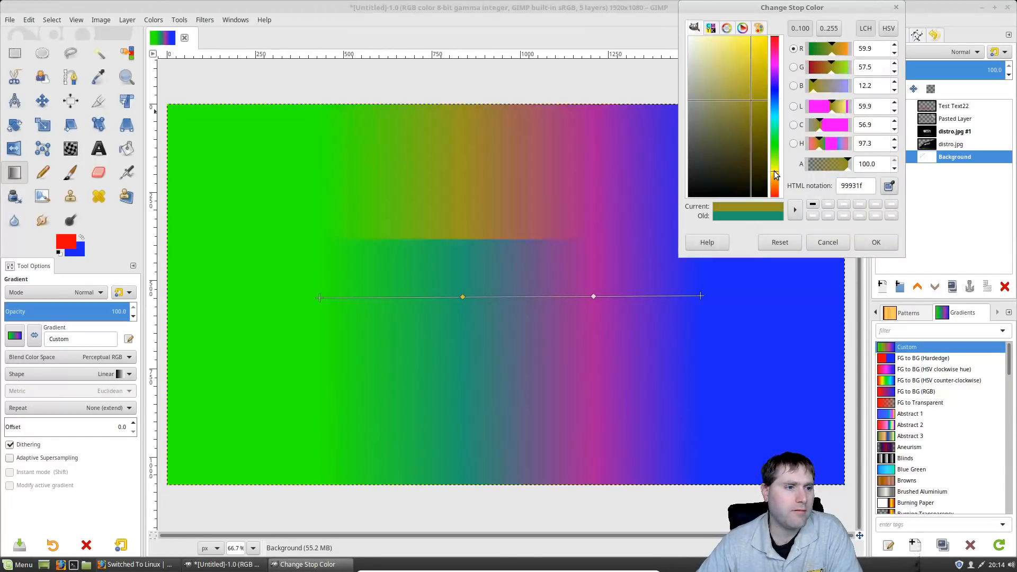
click(876, 242)
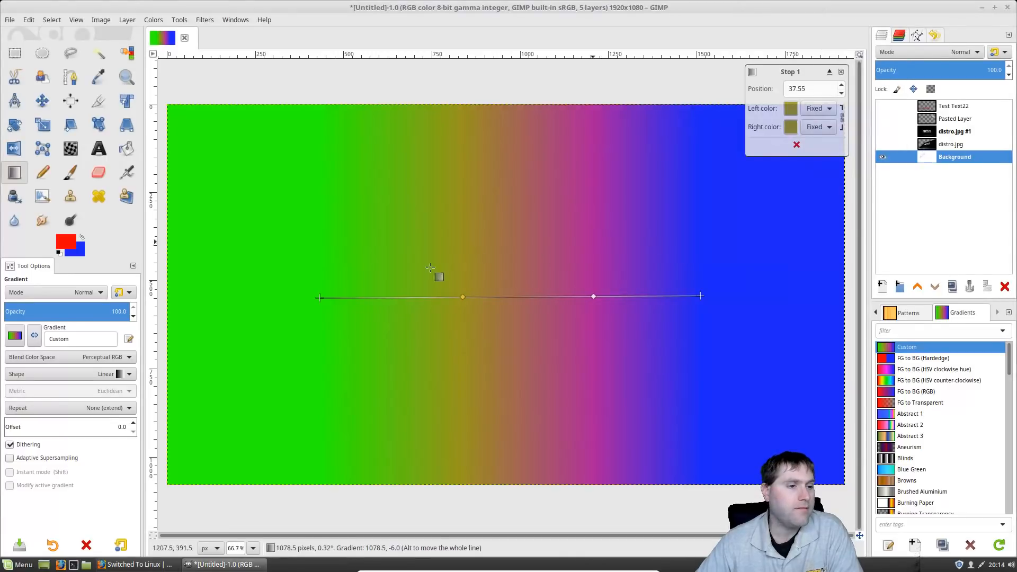
drag(461, 294, 411, 288)
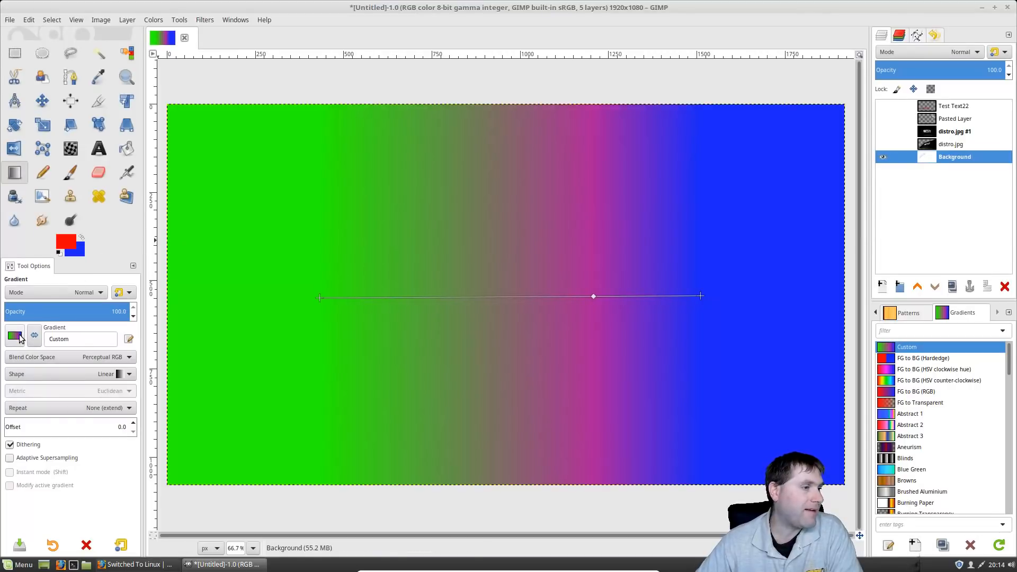
click(53, 292)
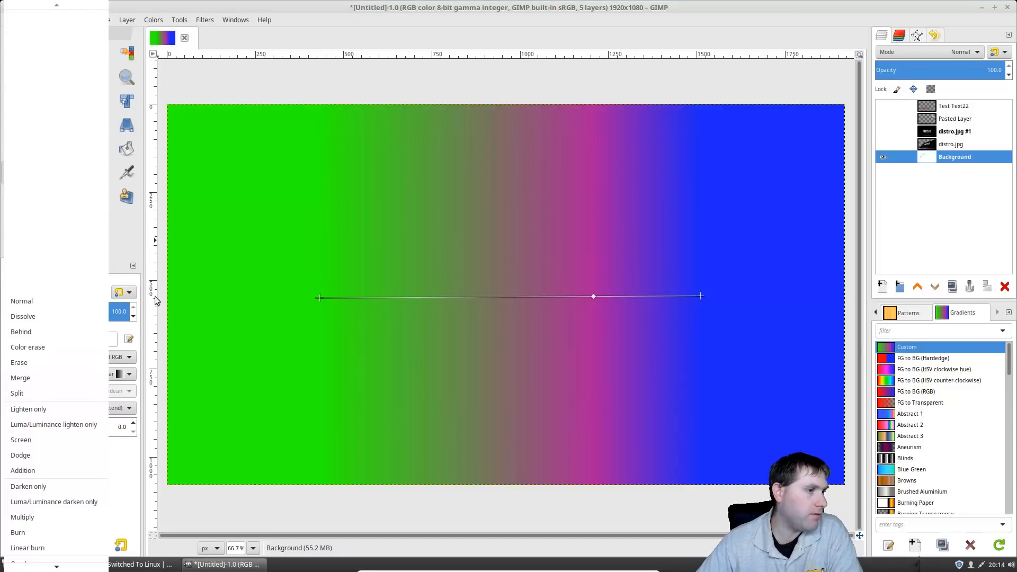
click(117, 268)
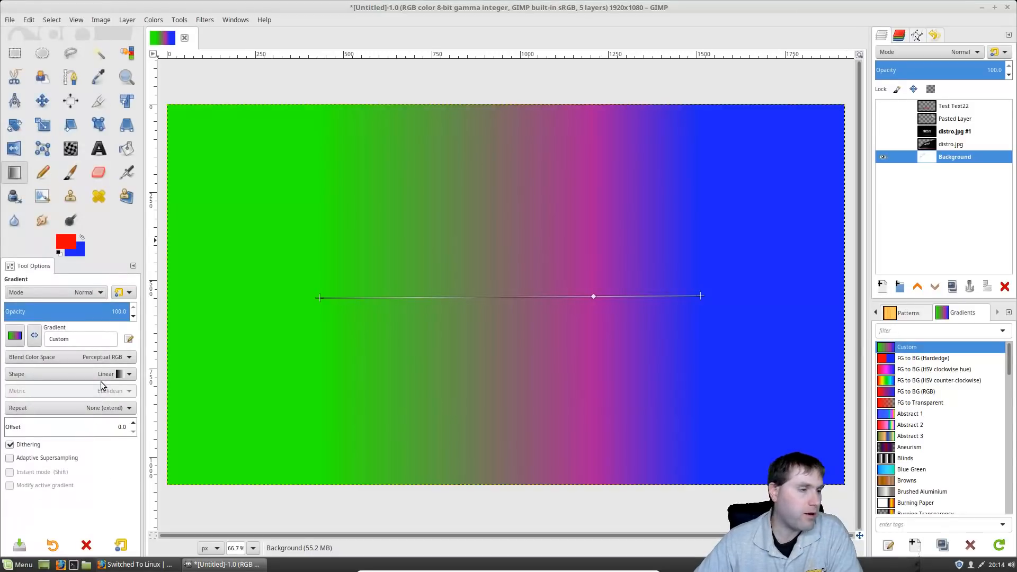
Step: Try the Radial shape on the gradient, and switch the shape to Square
click(52, 374)
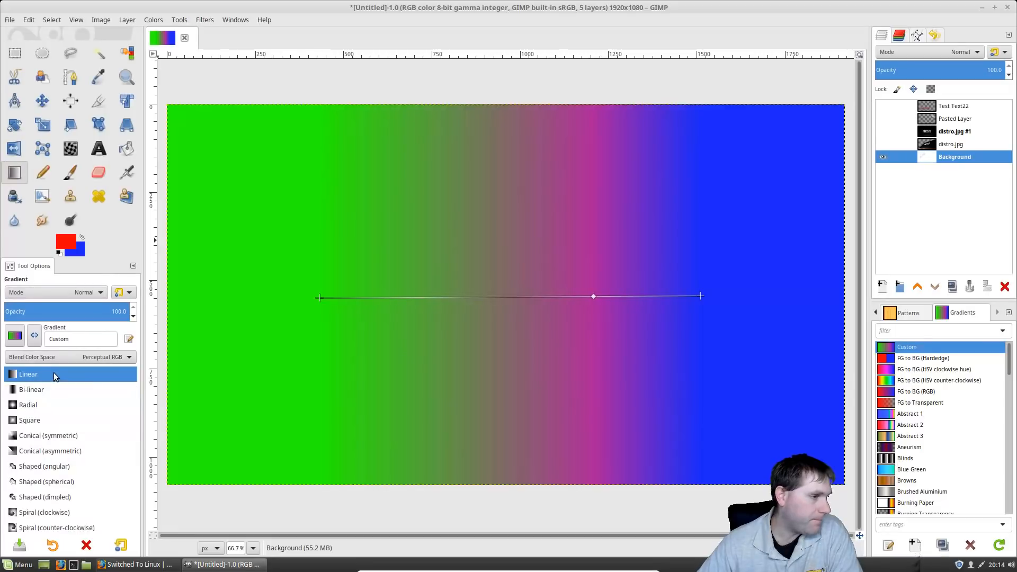
click(31, 404)
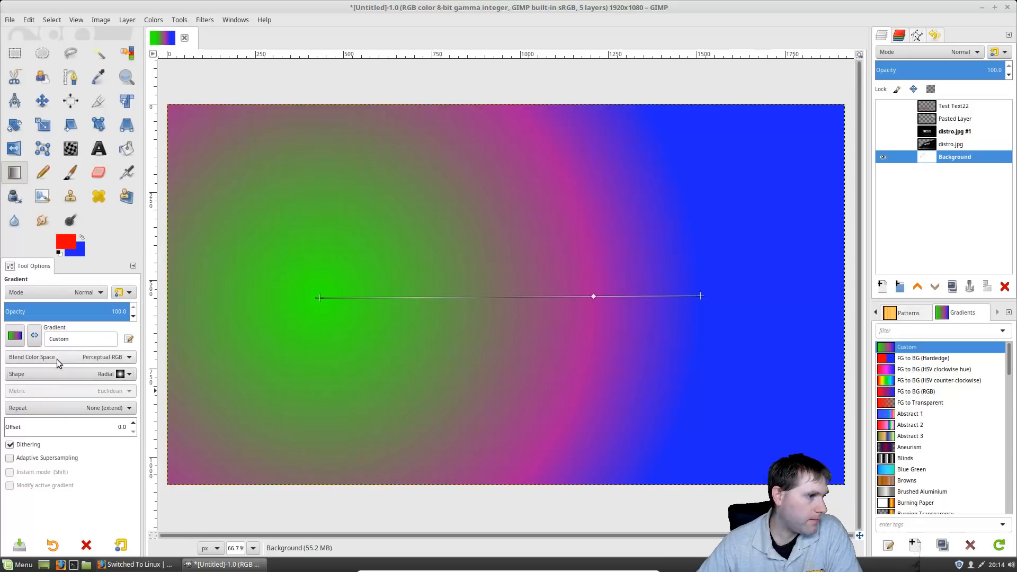
click(57, 372)
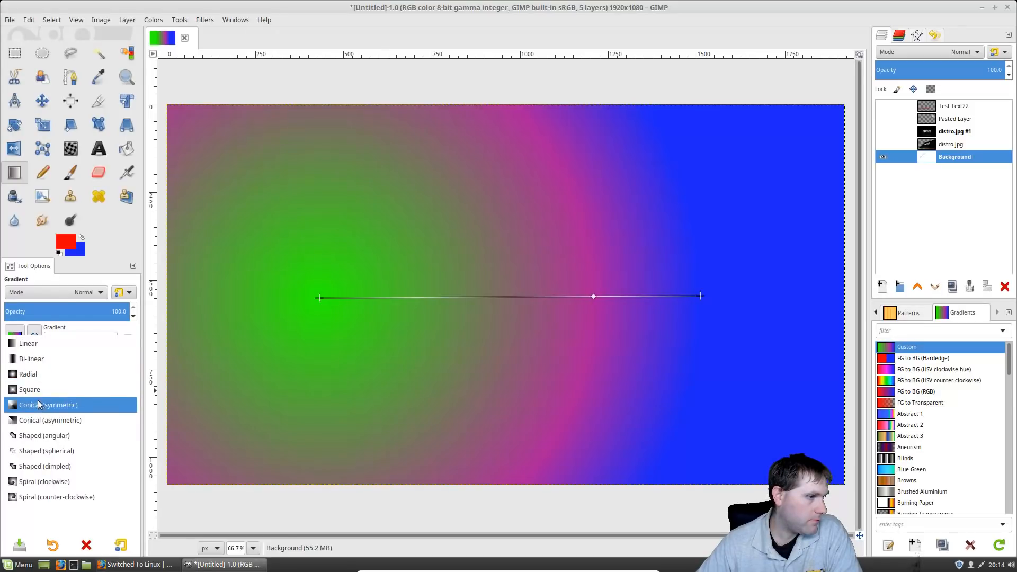
click(39, 392)
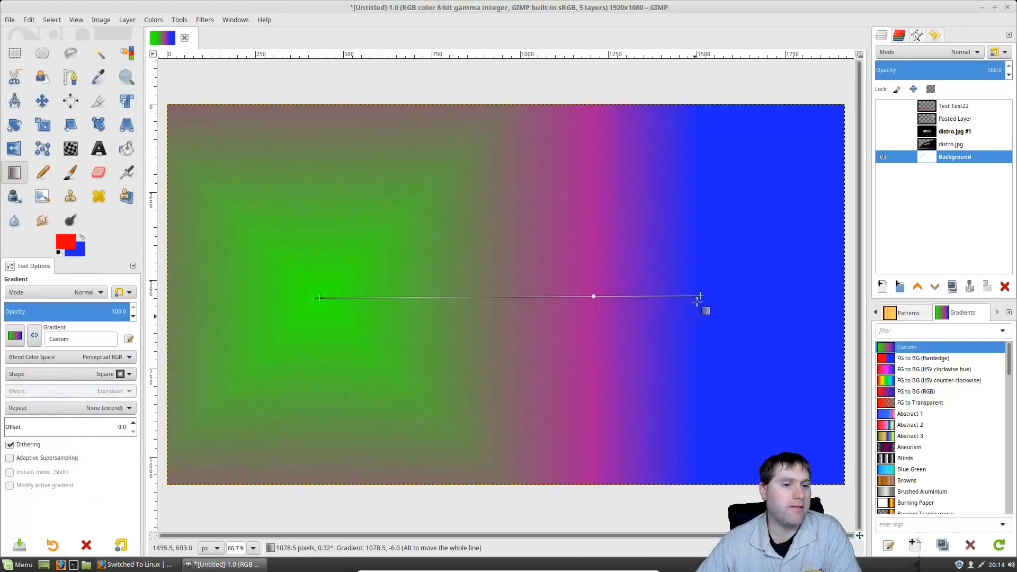
Step: Move the square gradient's end to about X 1326, Y 544 and its start to about X 928, Y 542
drag(699, 296, 636, 296)
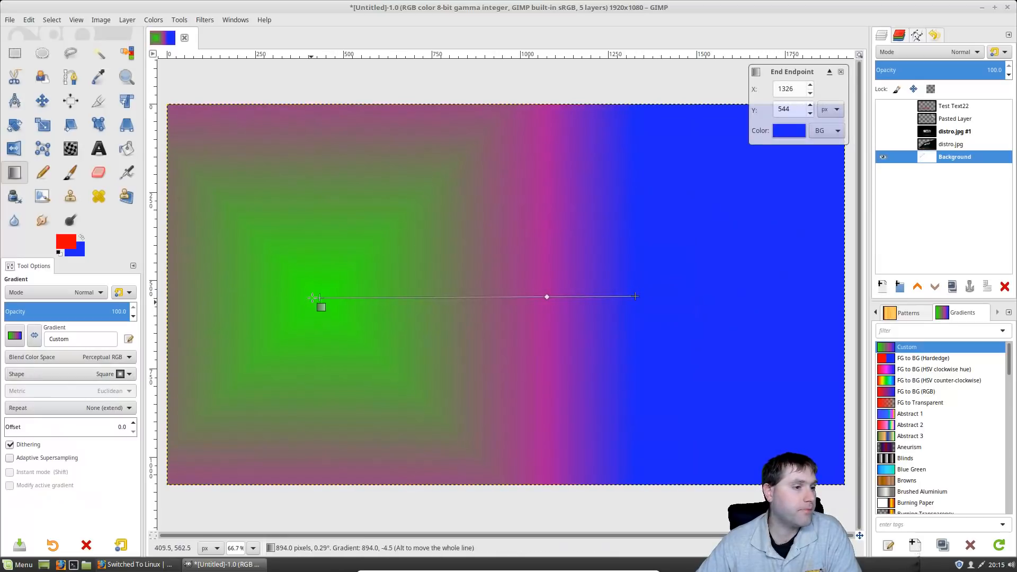
click(319, 297)
drag(319, 297, 495, 295)
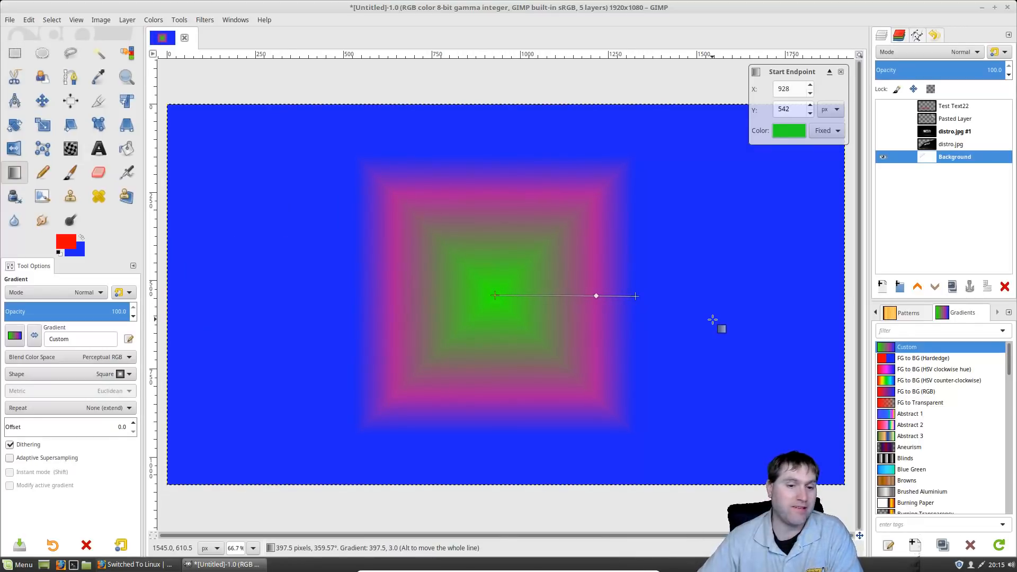
click(841, 72)
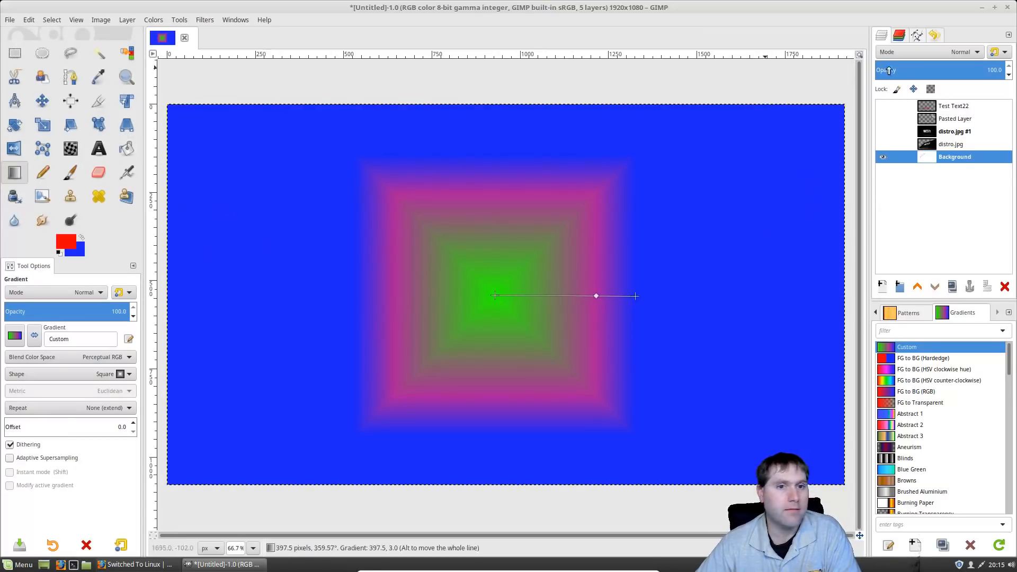
Step: Make Pasted Layer active, briefly show distro.jpg #1 over the gradient, and try to edit the gradient's end endpoint
click(960, 145)
click(948, 158)
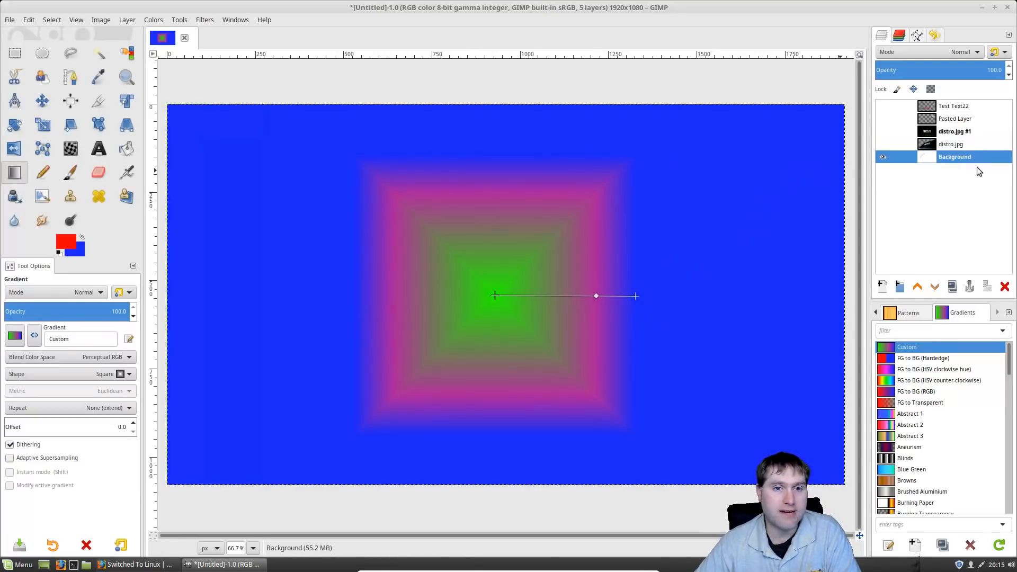
click(956, 132)
click(959, 117)
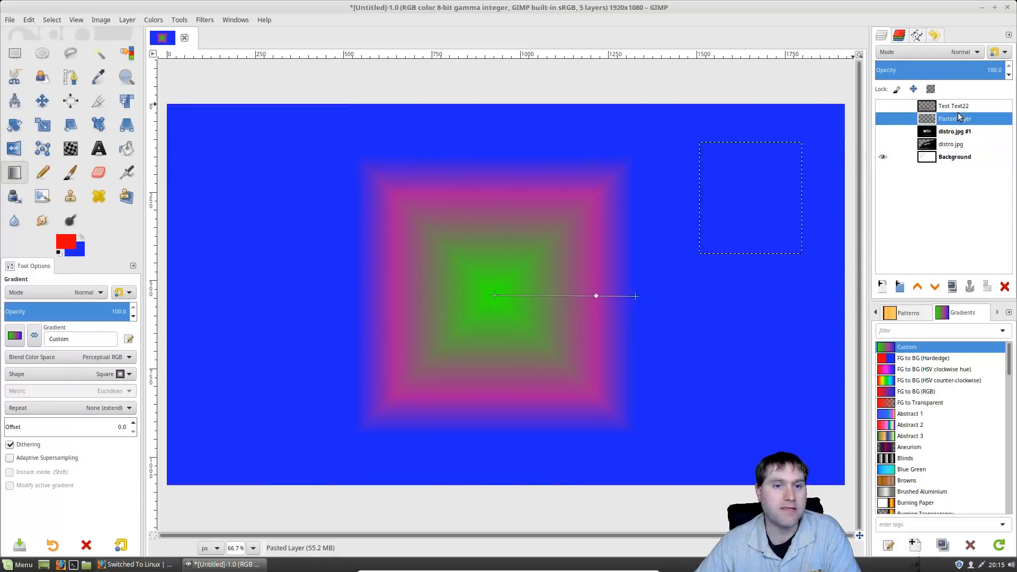
click(883, 132)
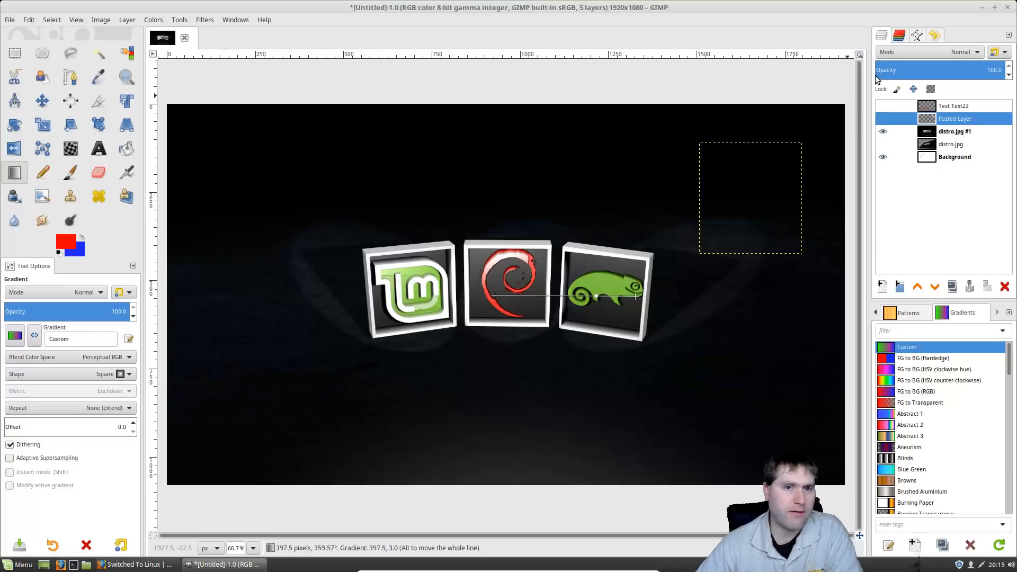
click(882, 134)
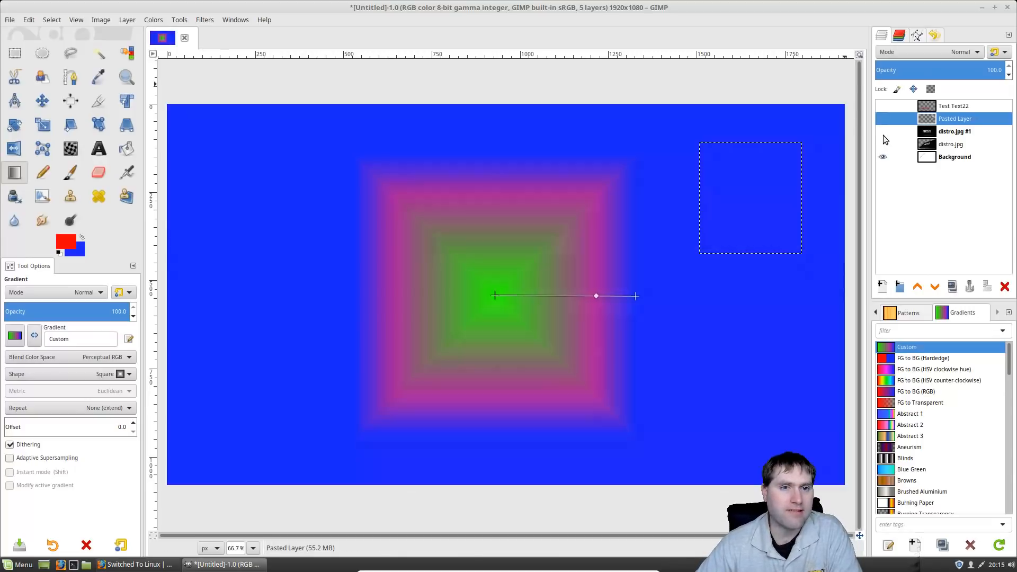
click(635, 297)
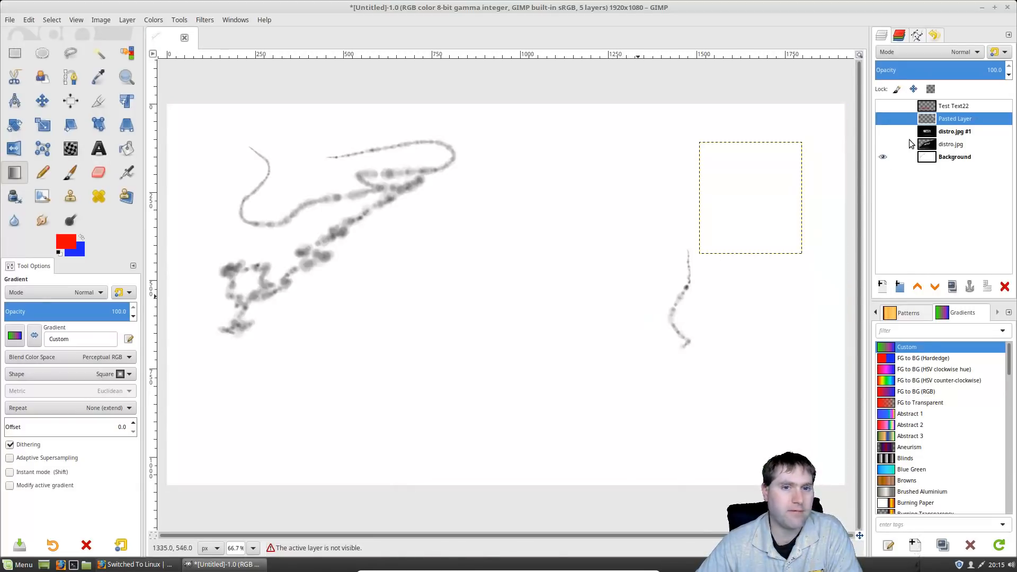
Step: Make the Background layer active, draw a roughly horizontal square gradient about 388 px long near the canvas center, and apply it
click(956, 158)
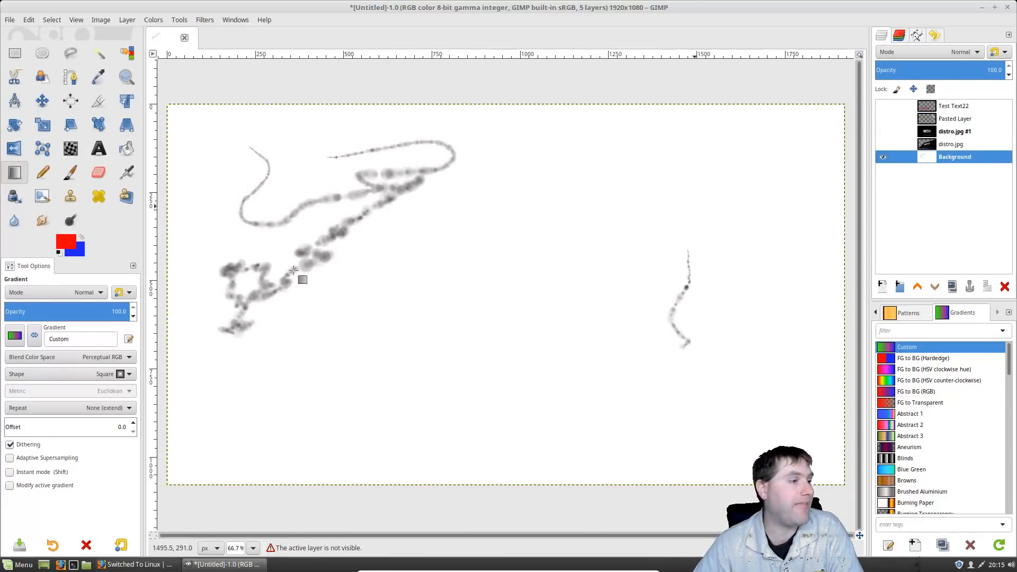
drag(450, 286, 588, 287)
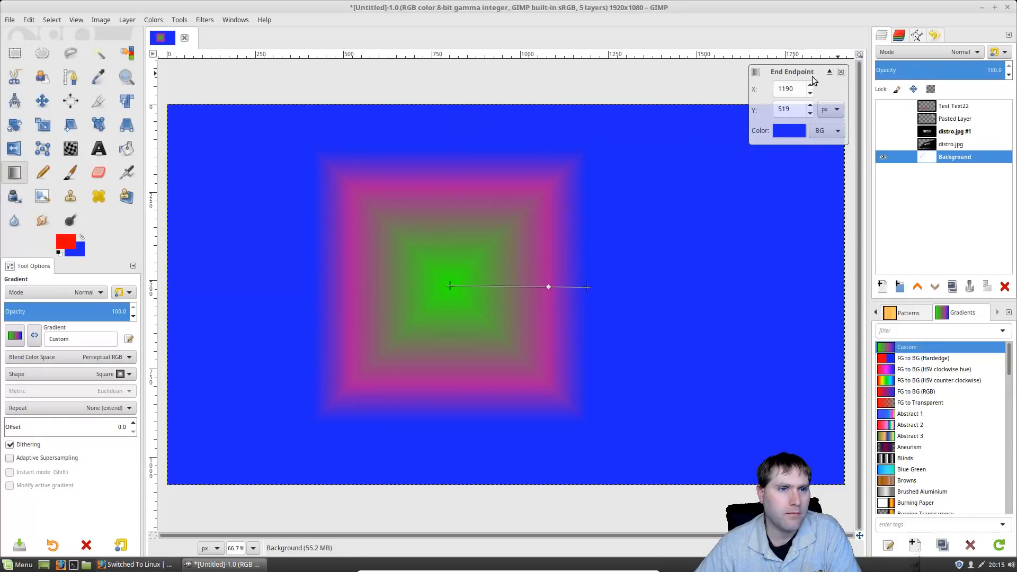
click(841, 72)
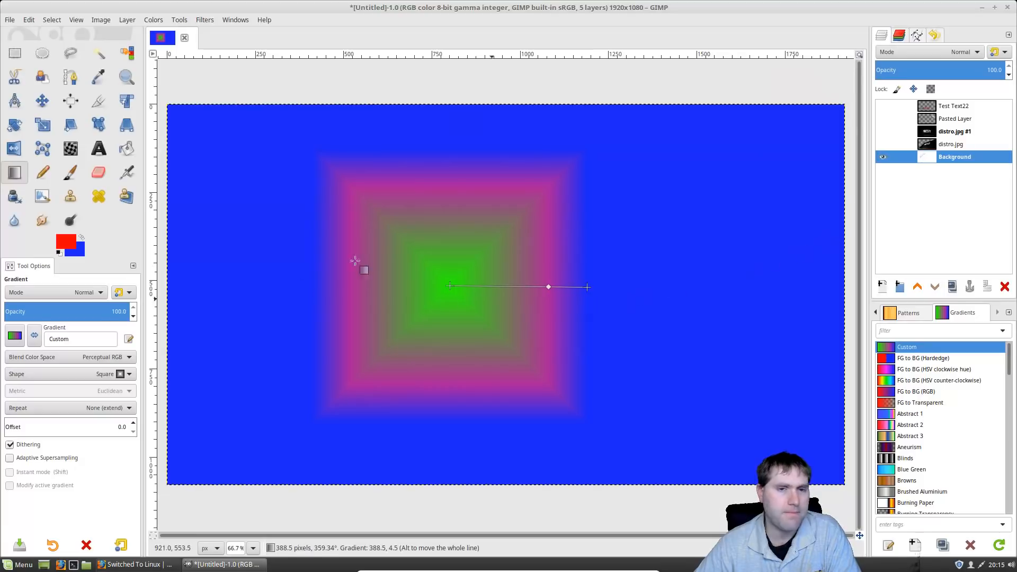
click(41, 101)
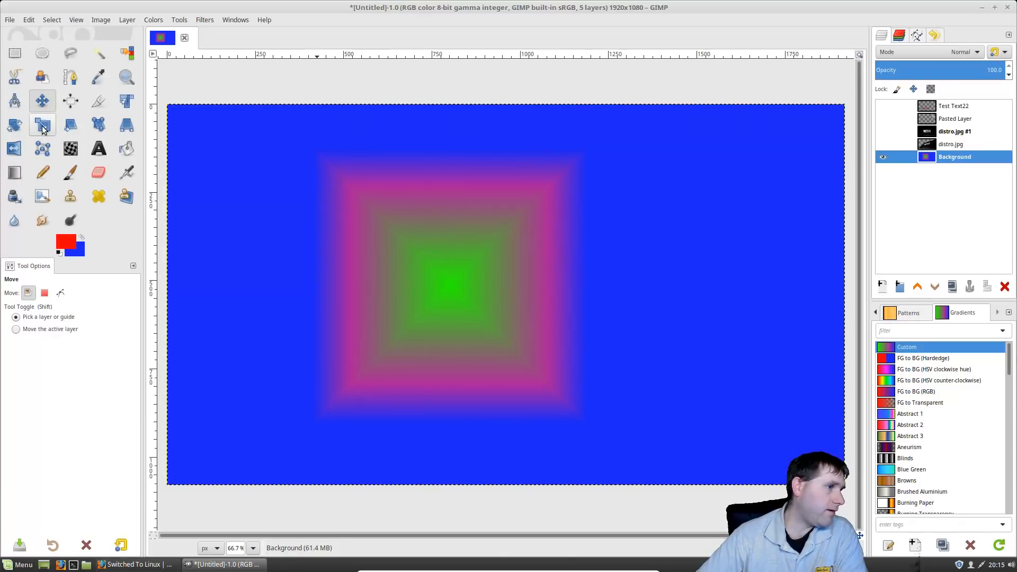
Step: Make the distro.jpg #1 layer active and visible, and scale it proportionally from its upper-left corner to about 1288 × 724 px
click(954, 132)
click(879, 132)
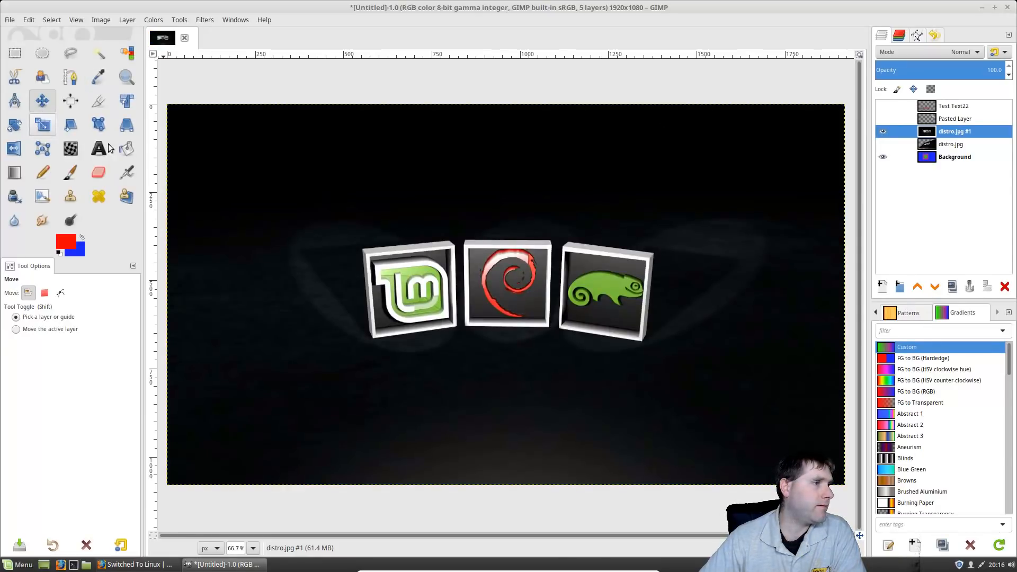
key(shift+s)
click(509, 241)
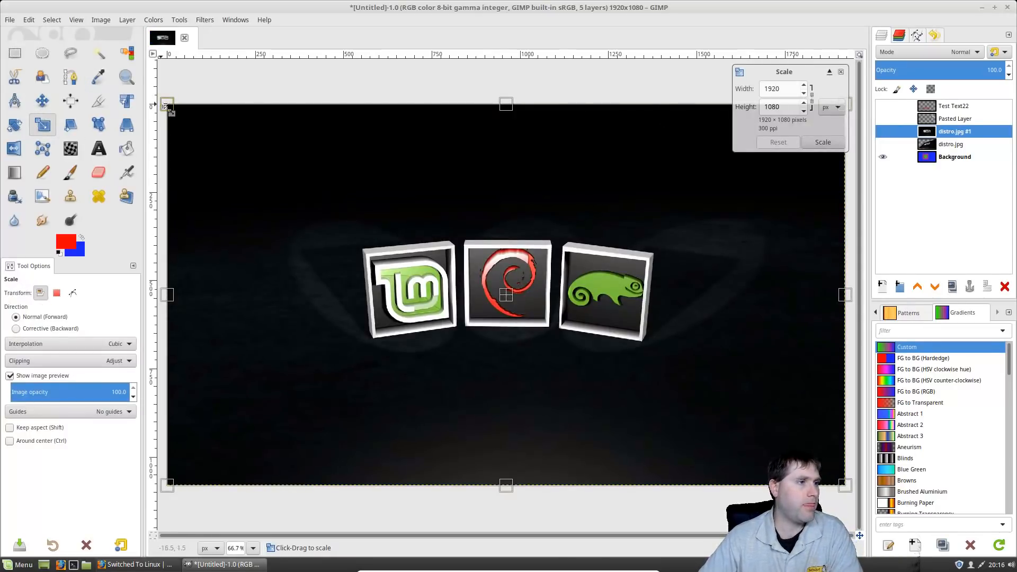
drag(167, 106, 395, 226)
drag(396, 226, 396, 227)
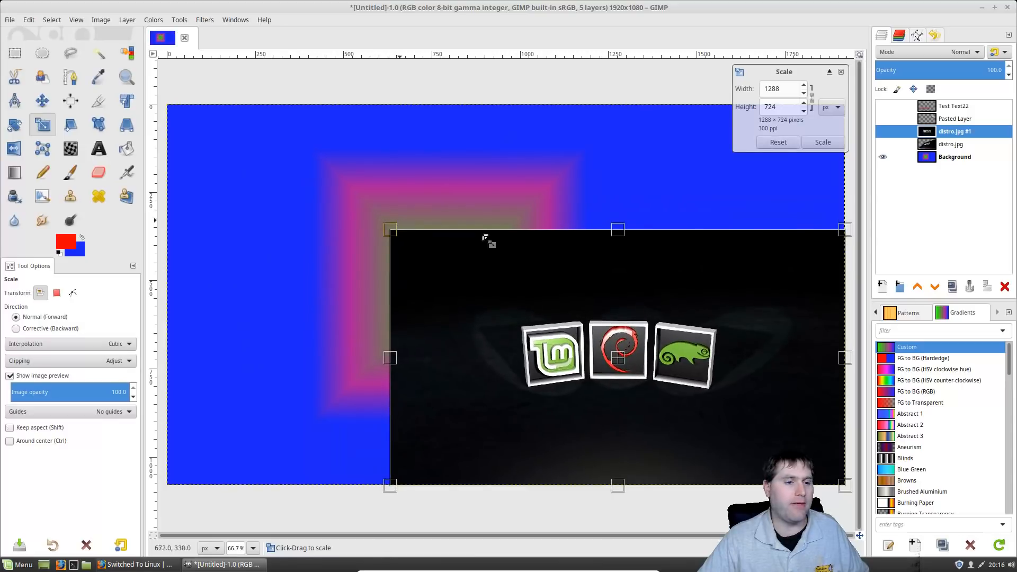
Step: Move the scaling layer toward the canvas's upper left, reduce it proportionally to about 973 × 547 px, and apply the scale
drag(550, 316, 404, 228)
key(shift)
drag(642, 360, 615, 279)
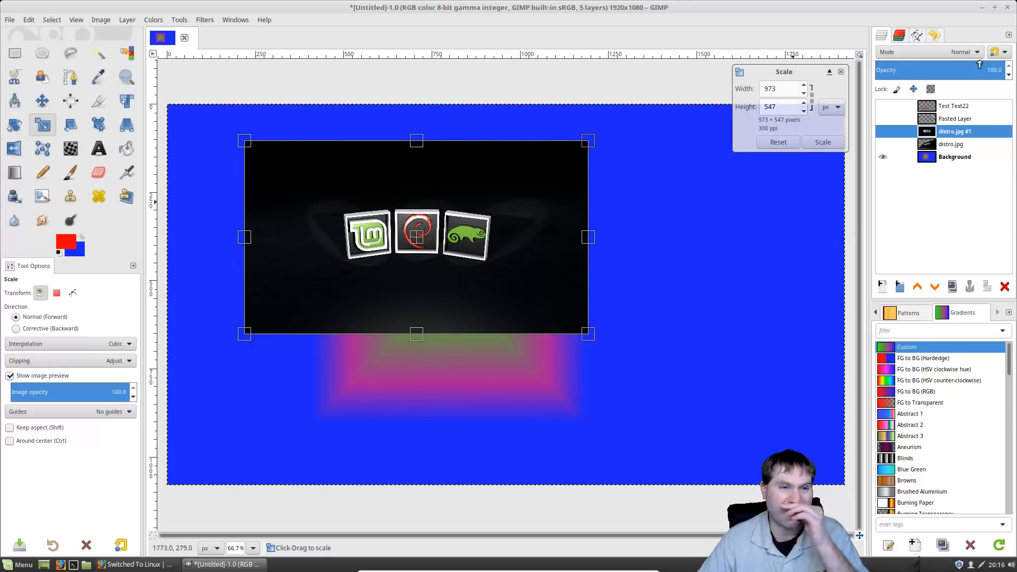
click(820, 142)
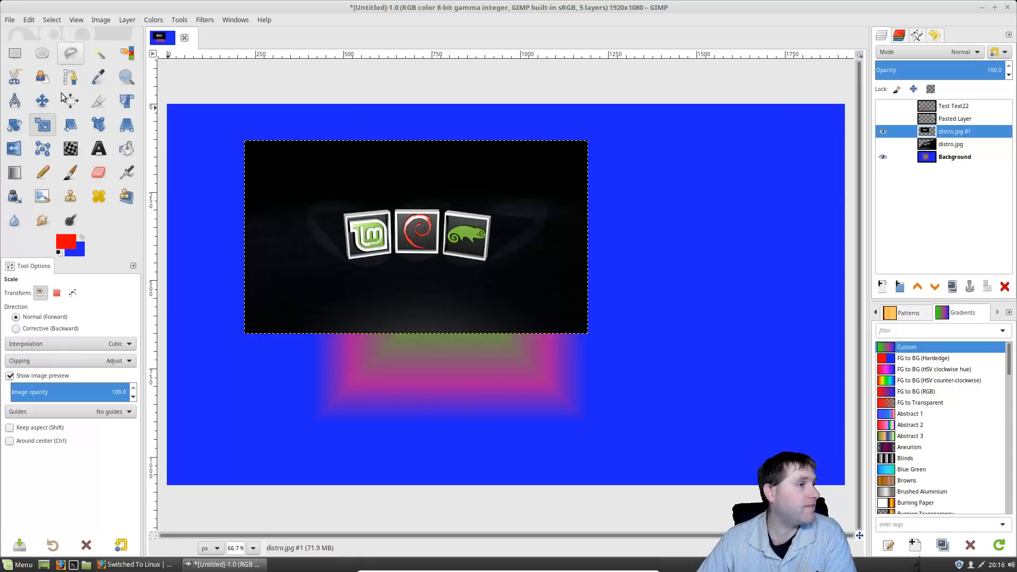
Step: Start a Unified Transform on the distro.jpg #1 layer and pull its corners inward into a skewed quadrilateral
click(126, 103)
click(400, 200)
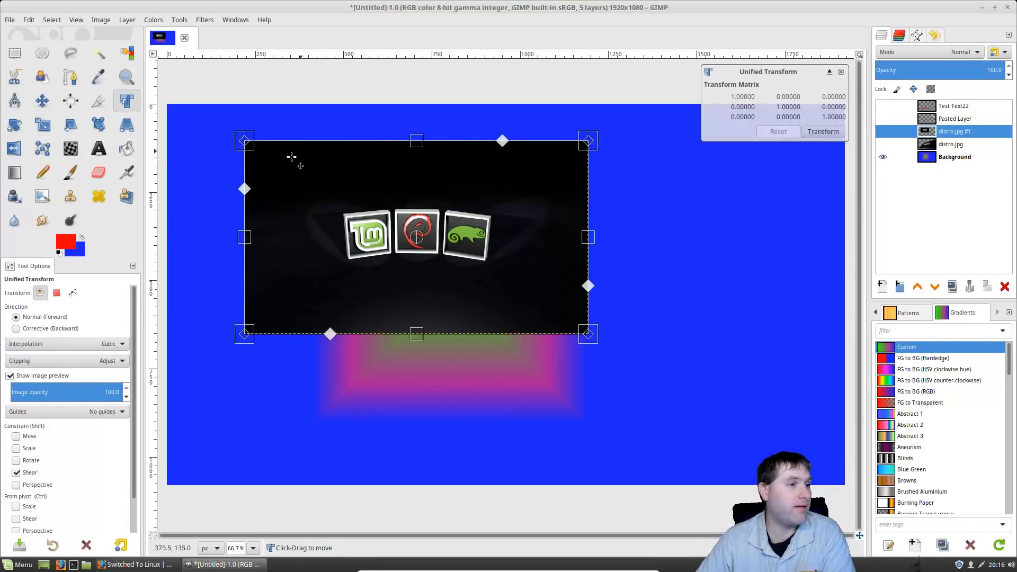
drag(245, 141, 339, 203)
drag(588, 334, 501, 285)
drag(512, 234, 505, 236)
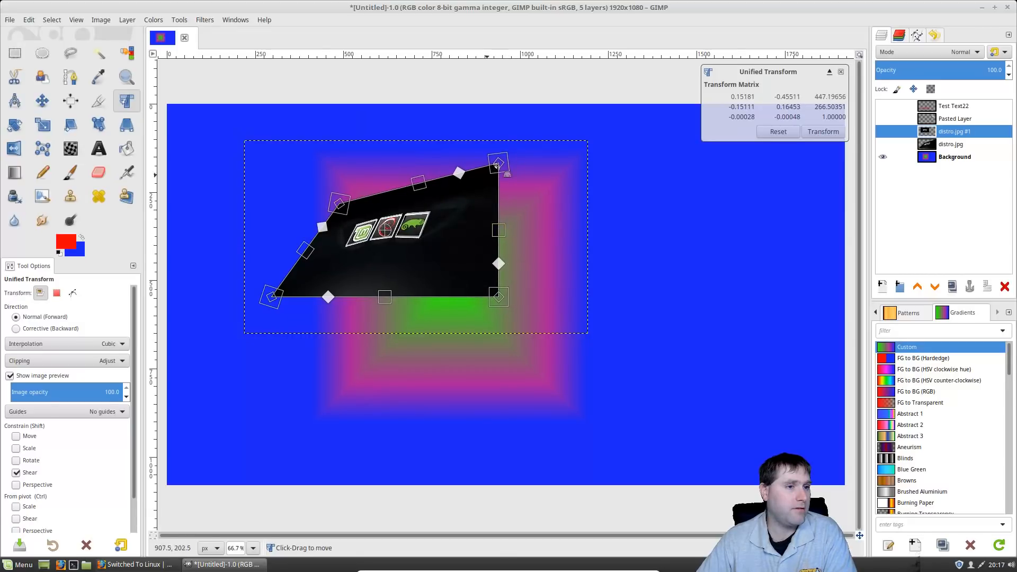
Step: Reshape the four corners into a small slanted diamond, apply the Unified Transform, and move the layer down and right across the gradient's center
drag(505, 163, 520, 232)
drag(497, 299, 429, 353)
drag(341, 204, 432, 180)
drag(271, 299, 350, 270)
drag(432, 180, 419, 287)
drag(430, 351, 413, 308)
click(823, 131)
click(46, 106)
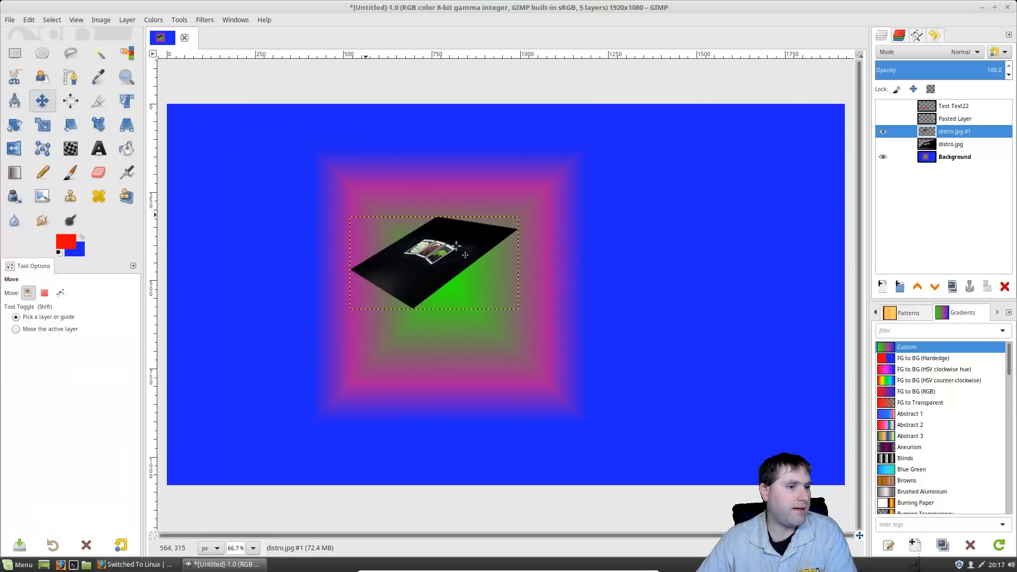
drag(443, 268, 494, 312)
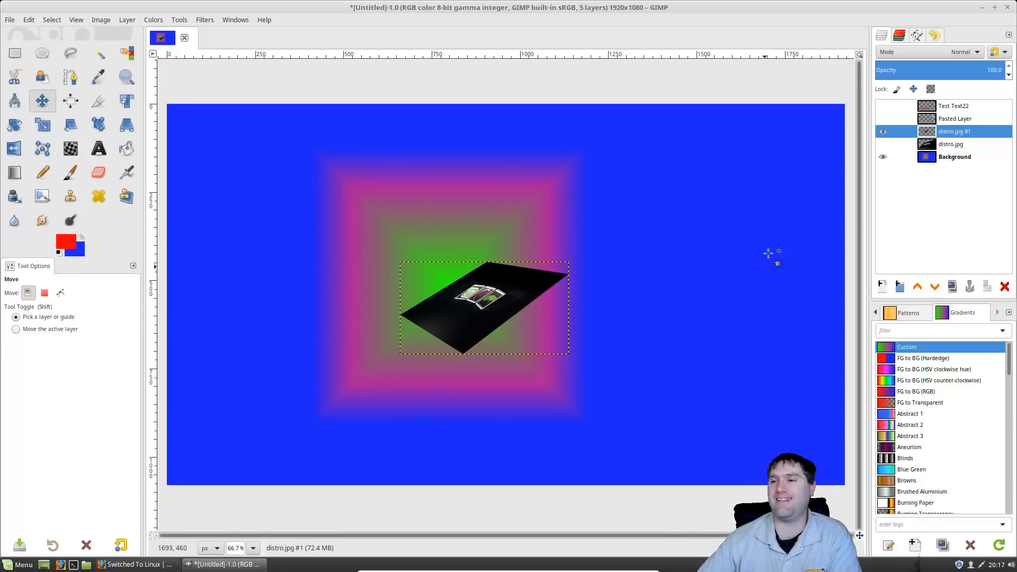